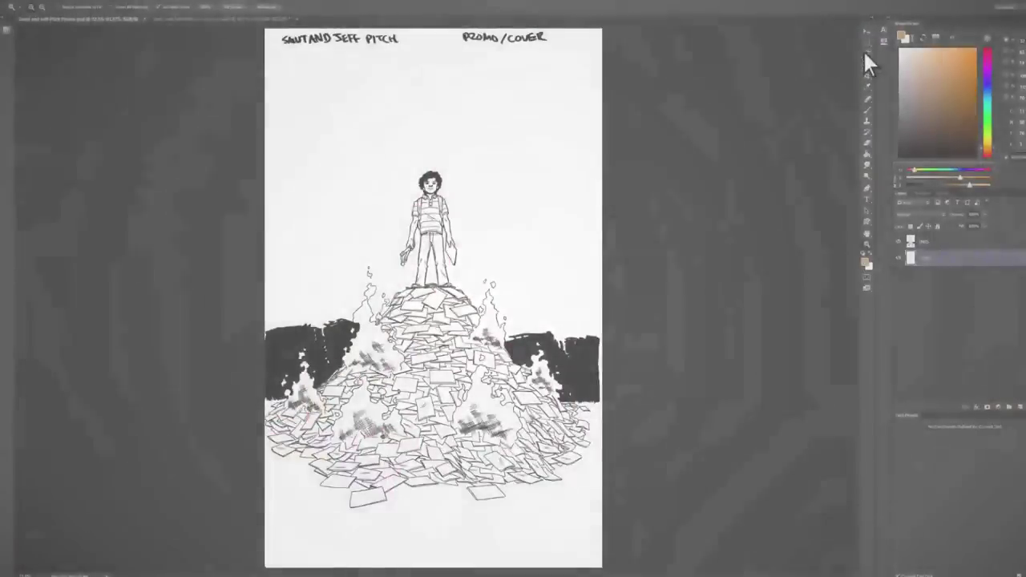
# Step: Fill the whole FLATS layer with purple
pyautogui.hotkey('alt', 'BackSpace')
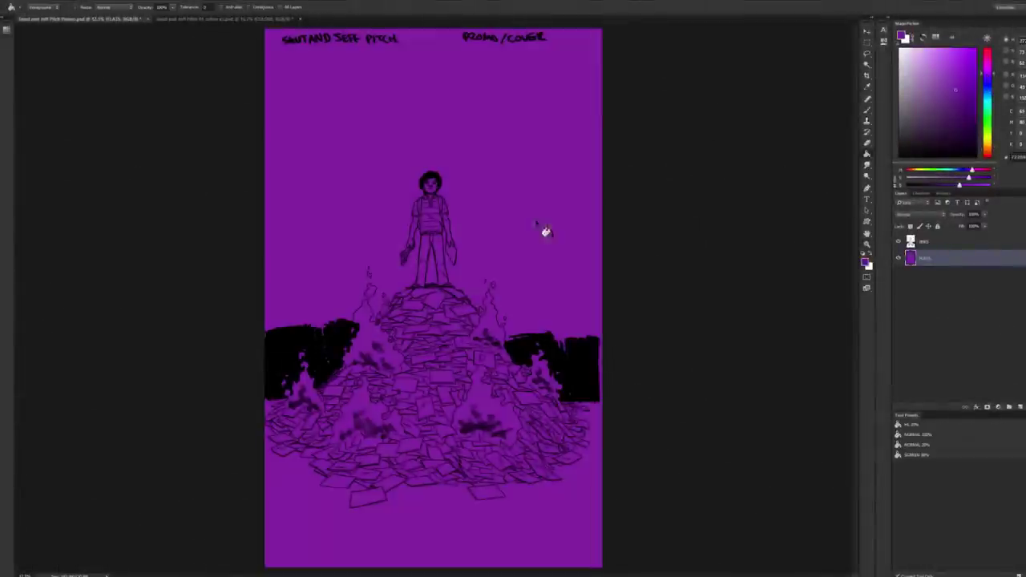
pyautogui.press('l')
pyautogui.scroll(5, 424, 160)
# Step: Lasso-trace the boy's hair, hand, arm, shirt and body
pyautogui.moveTo(398, 143)
pyautogui.mouseDown()
pyautogui.moveTo(392, 255)
pyautogui.moveTo(483, 170)
pyautogui.mouseUp()
pyautogui.moveTo(325, 491); pyautogui.dragTo(336, 271)
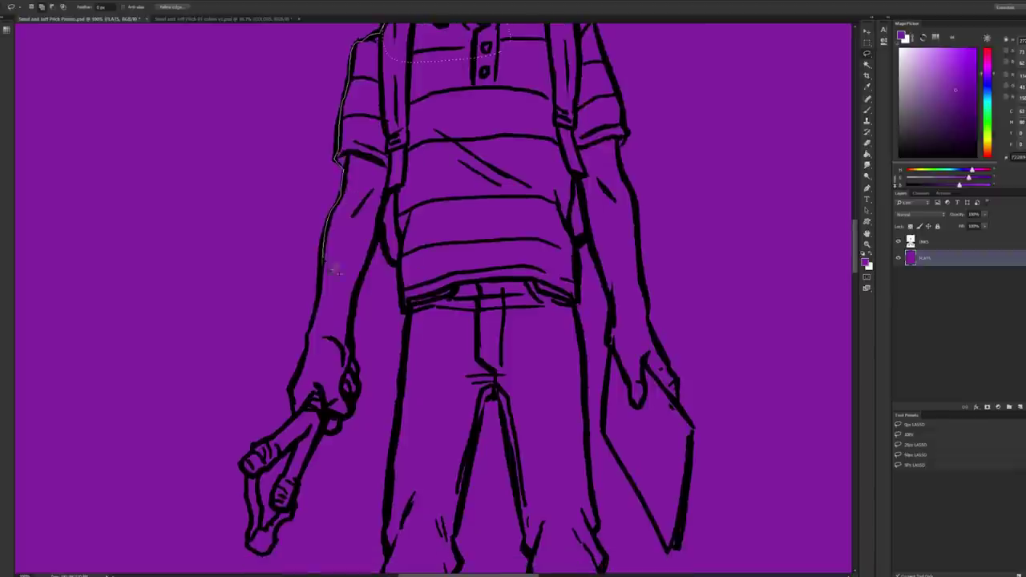
pyautogui.moveTo(258, 545); pyautogui.dragTo(360, 304)
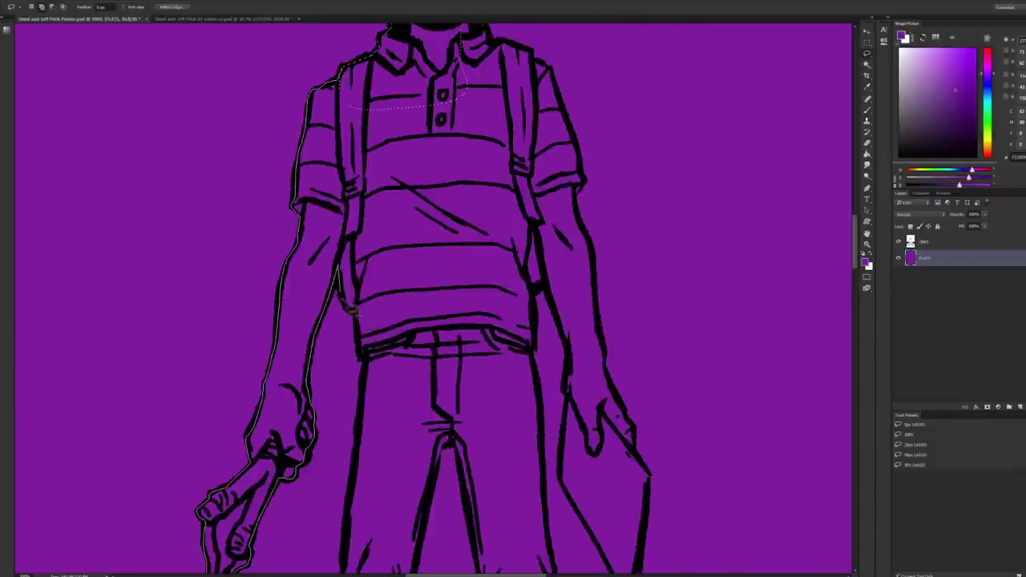
pyautogui.moveTo(360, 305)
pyautogui.mouseDown()
pyautogui.moveTo(445, 90)
pyautogui.moveTo(357, 186)
pyautogui.moveTo(353, 303)
pyautogui.mouseUp()
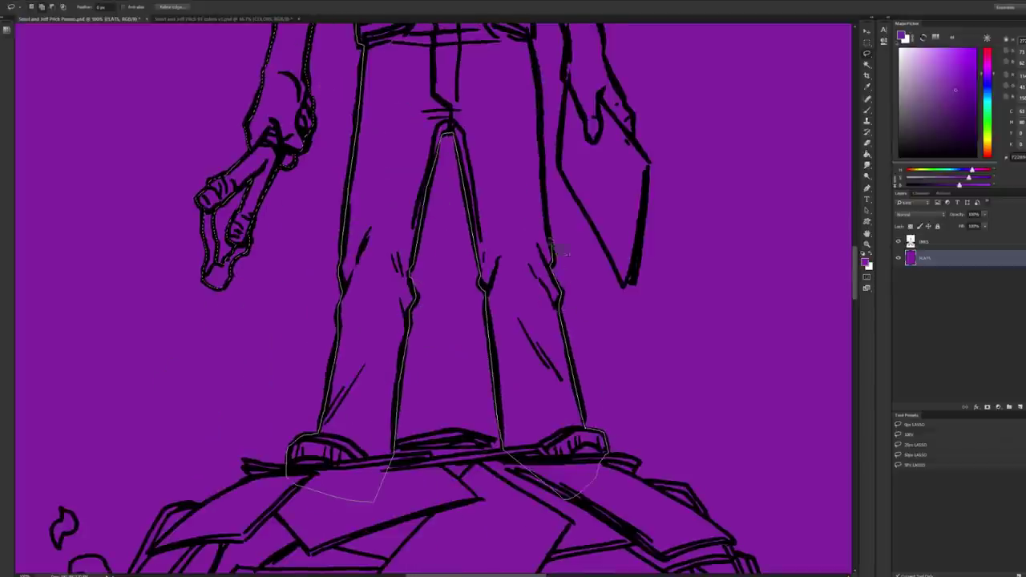
pyautogui.moveTo(561, 250); pyautogui.dragTo(537, 419)
pyautogui.moveTo(445, 105); pyautogui.dragTo(331, 374)
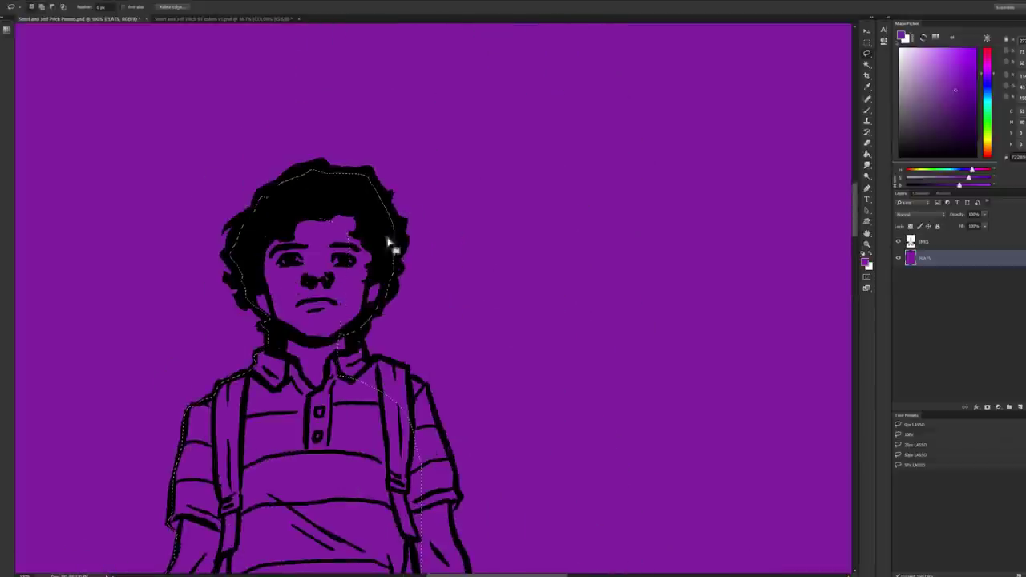
# Step: Finish the boy's outline down the right arm, legs and feet, and fill it pink
pyautogui.moveTo(387, 242); pyautogui.dragTo(411, 65)
pyautogui.moveTo(497, 372)
pyautogui.mouseDown()
pyautogui.moveTo(477, 291)
pyautogui.moveTo(457, 472)
pyautogui.mouseUp()
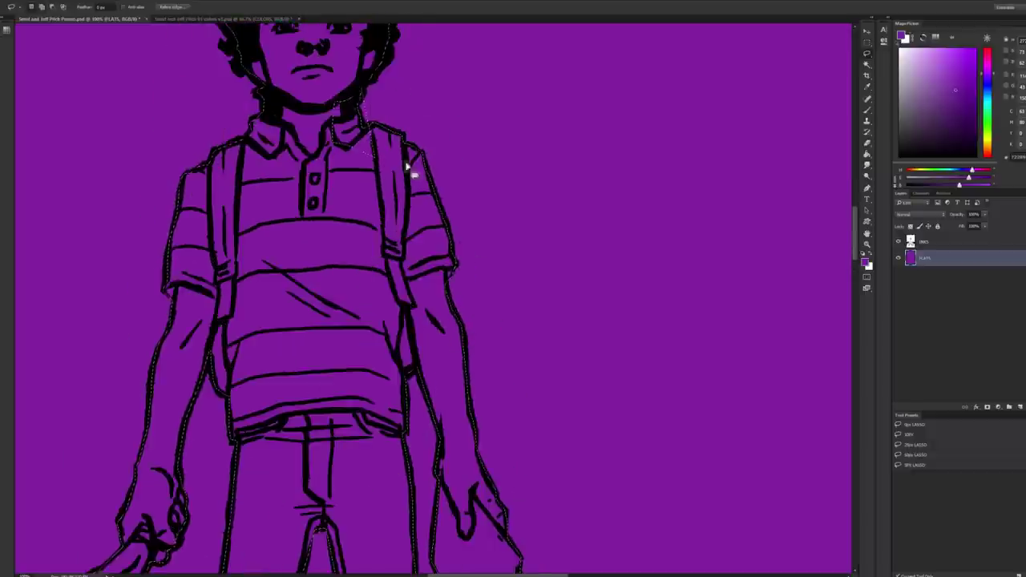
pyautogui.moveTo(401, 521); pyautogui.dragTo(513, 121)
pyautogui.hotkey('ctrl', '0')
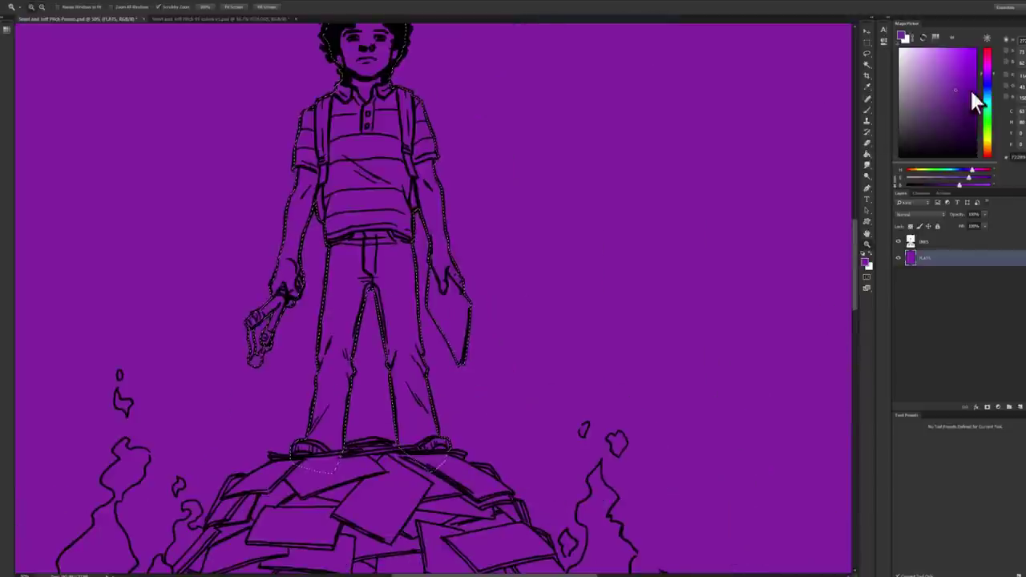
pyautogui.click(951, 74)
pyautogui.hotkey('alt', 'BackSpace')
pyautogui.scroll(3, 470, 179)
pyautogui.moveTo(470, 179); pyautogui.dragTo(491, 161)
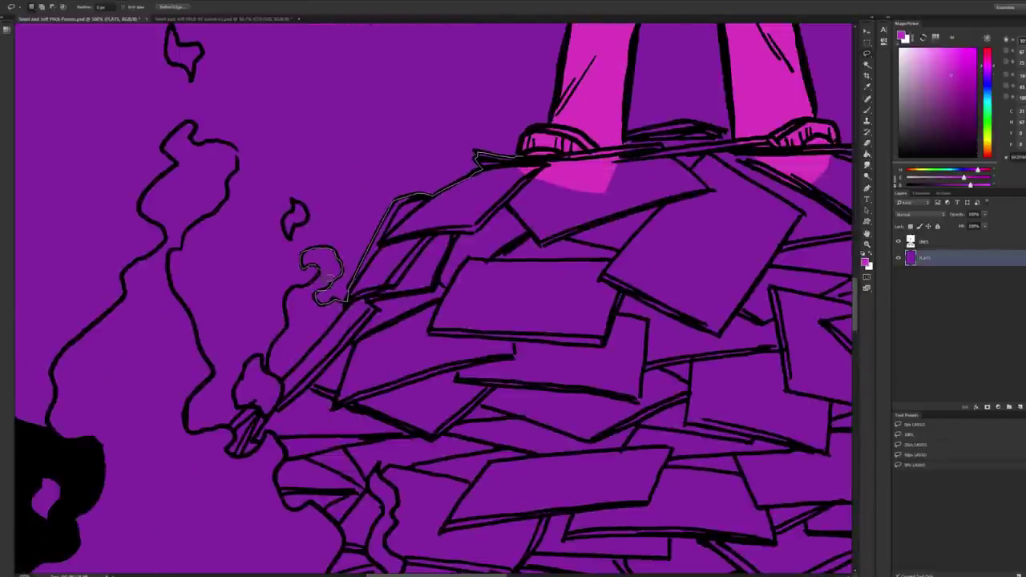
# Step: Fill the outlined pile area and the smoke shape with pink
pyautogui.hotkey('alt', 'BackSpace')
pyautogui.scroll(2, 479, 127)
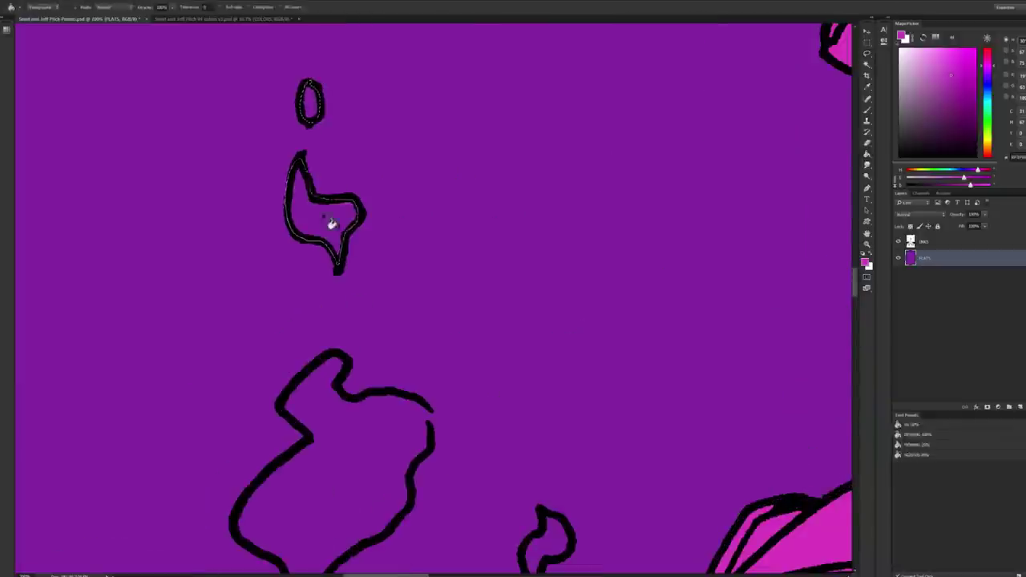
pyautogui.scroll(-3, 332, 222)
pyautogui.moveTo(364, 94); pyautogui.dragTo(261, 257)
pyautogui.hotkey('alt', 'BackSpace')
# Step: Outline and fill pink the left shape and the region below the pile's top
pyautogui.scroll(-5, 401, 241)
pyautogui.moveTo(368, 33); pyautogui.dragTo(304, 80)
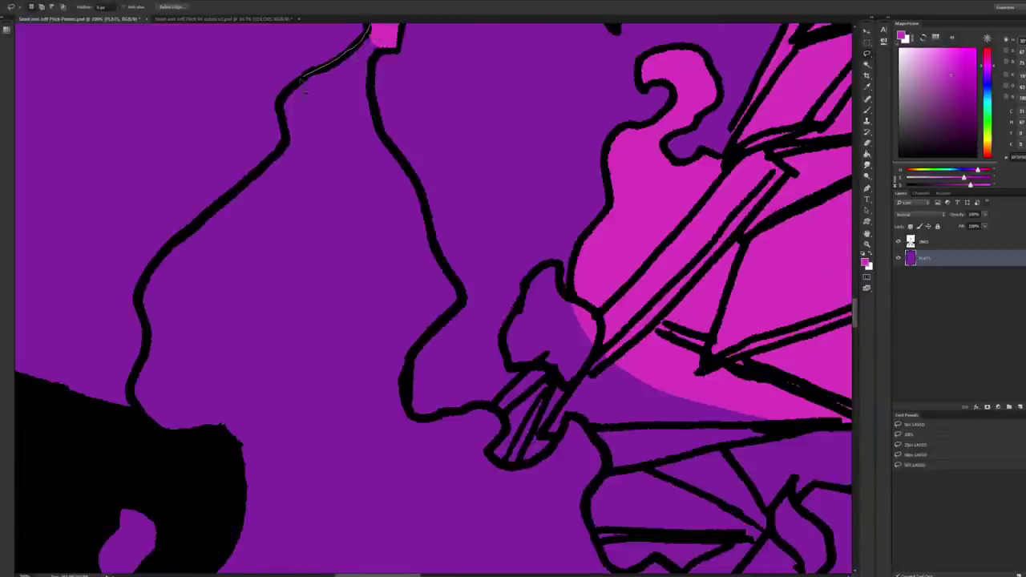
pyautogui.moveTo(288, 430); pyautogui.dragTo(249, 465)
pyautogui.hotkey('alt', 'BackSpace')
pyautogui.moveTo(371, 36); pyautogui.dragTo(395, 144)
pyautogui.hotkey('alt', 'BackSpace')
# Step: Trace around the black smoke edge and fill the heart-shaped blob pink
pyautogui.scroll(-3, 365, 76)
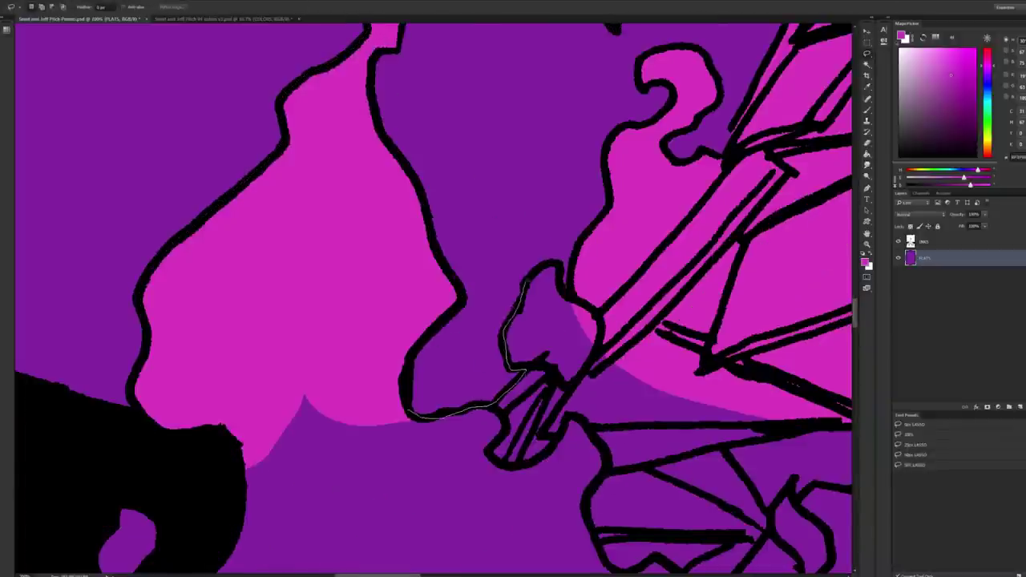
pyautogui.scroll(-5, 562, 137)
pyautogui.scroll(-3, 538, 235)
pyautogui.moveTo(514, 181)
pyautogui.mouseDown()
pyautogui.moveTo(171, 317)
pyautogui.moveTo(156, 91)
pyautogui.mouseUp()
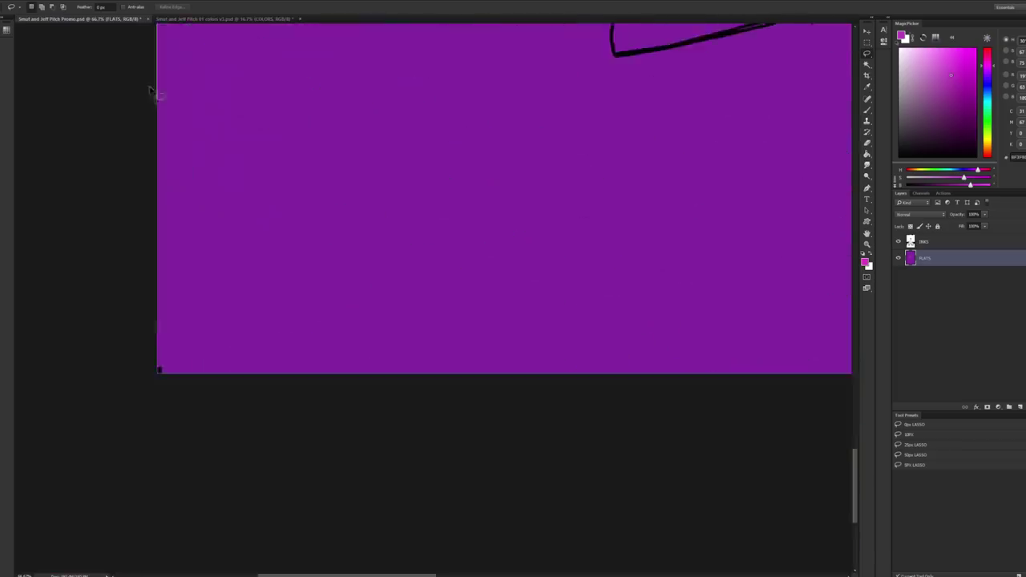
pyautogui.scroll(-5, 618, 201)
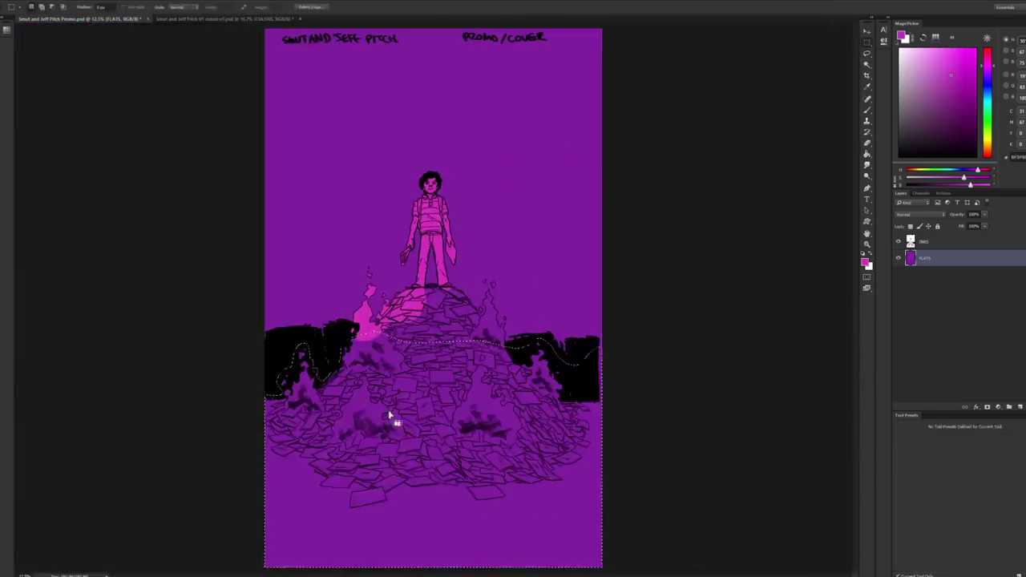
pyautogui.scroll(3, 430, 320)
pyautogui.scroll(3, 293, 220)
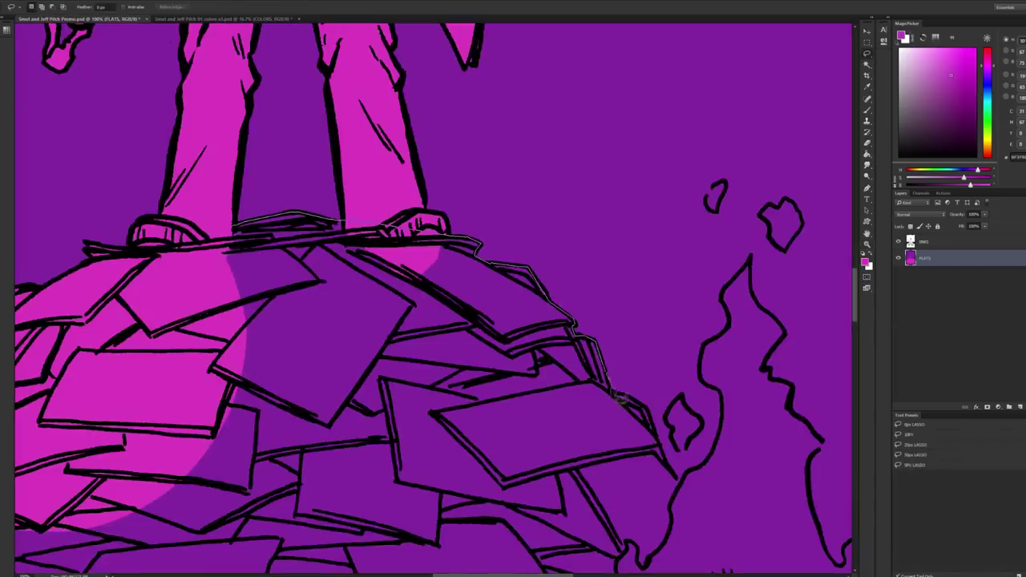
pyautogui.scroll(-3, 619, 397)
pyautogui.scroll(4, 441, 104)
pyautogui.hotkey('alt', 'BackSpace')
# Step: Lasso-outline the flame from its top along its edge
pyautogui.scroll(-3, 597, 246)
pyautogui.moveTo(471, 56); pyautogui.dragTo(437, 112)
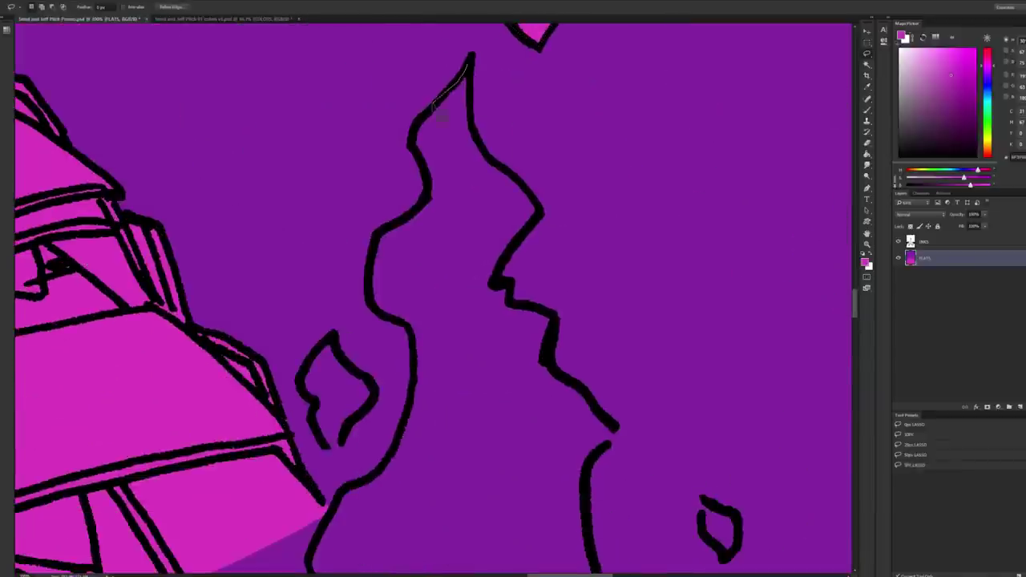
pyautogui.scroll(-3, 398, 465)
pyautogui.moveTo(399, 465); pyautogui.dragTo(449, 261)
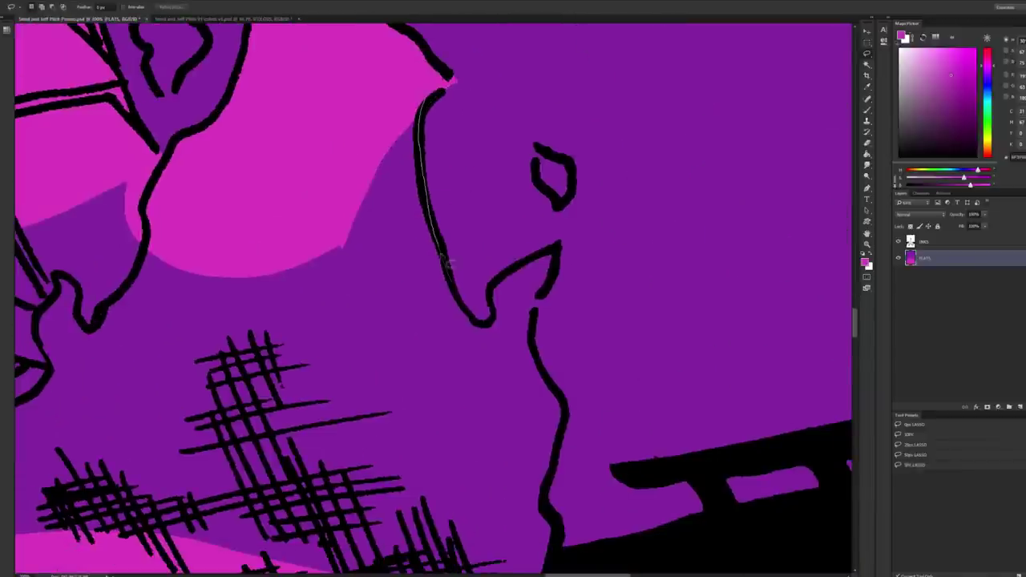
pyautogui.moveTo(433, 453); pyautogui.dragTo(413, 323)
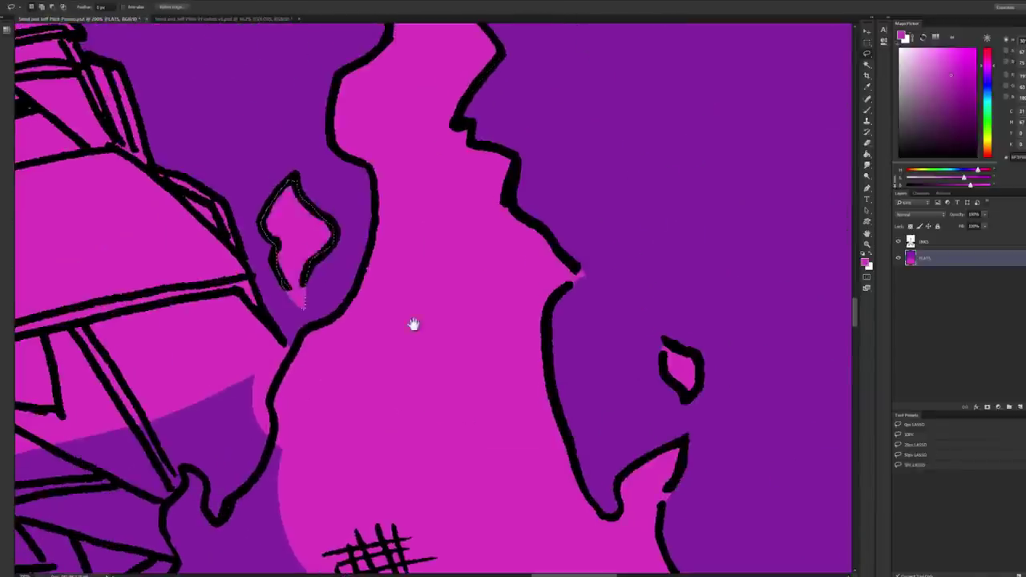
pyautogui.scroll(-3, 412, 323)
pyautogui.scroll(-3, 834, 248)
# Step: Lasso along the pile's left edge and a paper sheet's ink outline
pyautogui.scroll(-2, 561, 321)
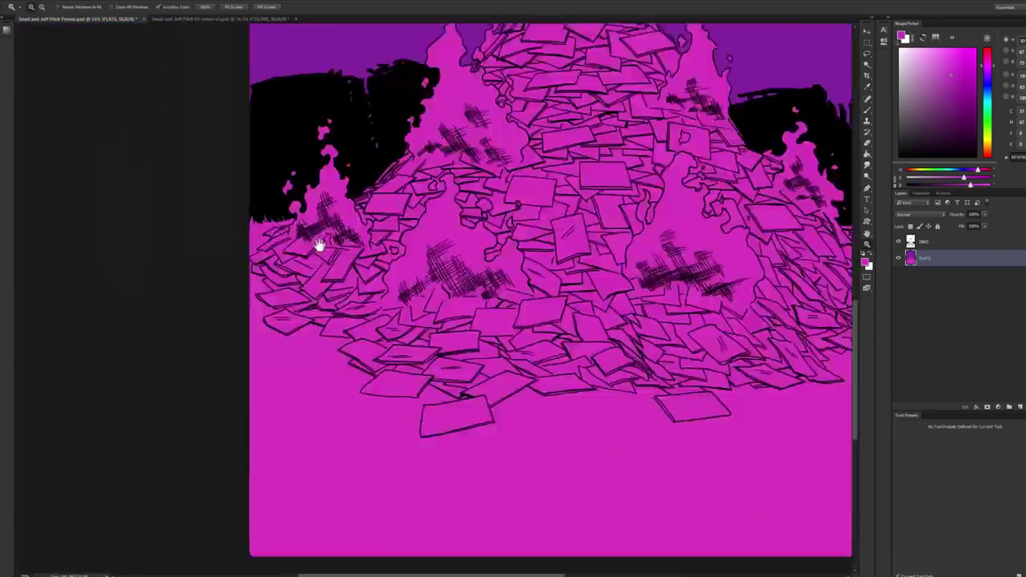
pyautogui.scroll(5, 309, 138)
pyautogui.scroll(-3, 241, 160)
pyautogui.moveTo(240, 160); pyautogui.dragTo(249, 177)
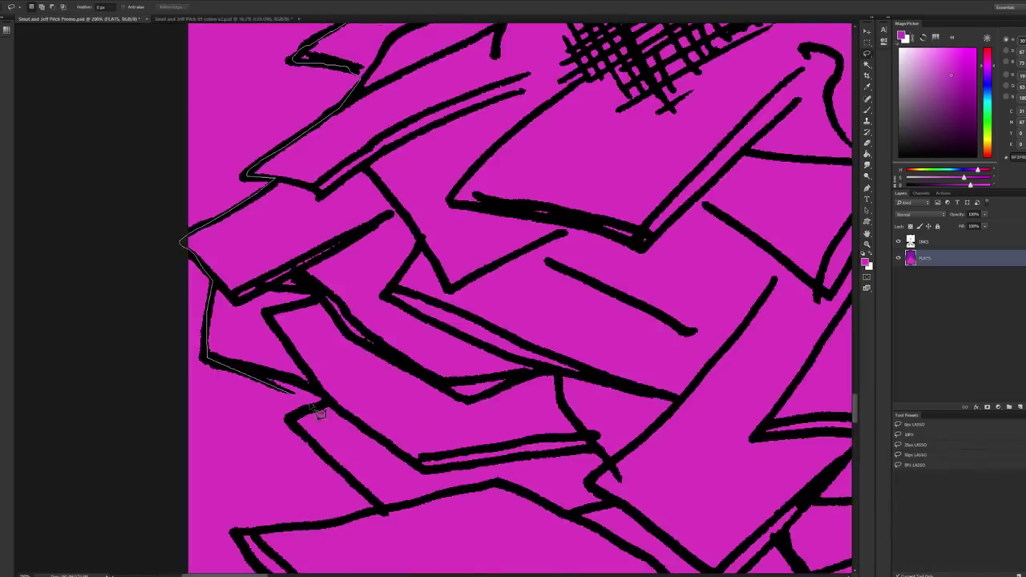
pyautogui.scroll(-5, 319, 413)
pyautogui.moveTo(319, 413); pyautogui.dragTo(352, 368)
pyautogui.moveTo(315, 491); pyautogui.dragTo(870, 236)
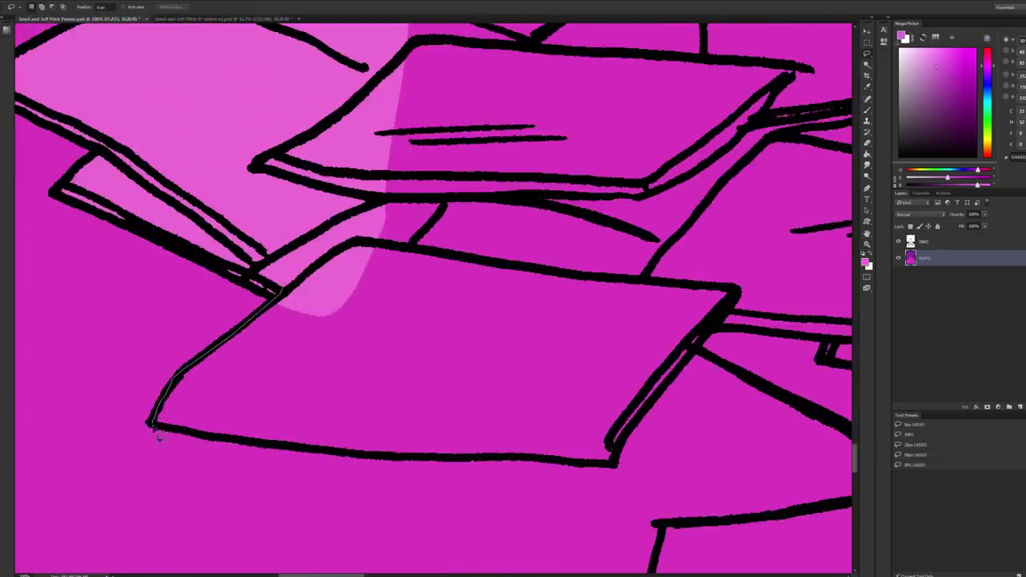
pyautogui.moveTo(870, 236)
pyautogui.mouseDown()
pyautogui.moveTo(359, 272)
pyautogui.moveTo(659, 227)
pyautogui.mouseUp()
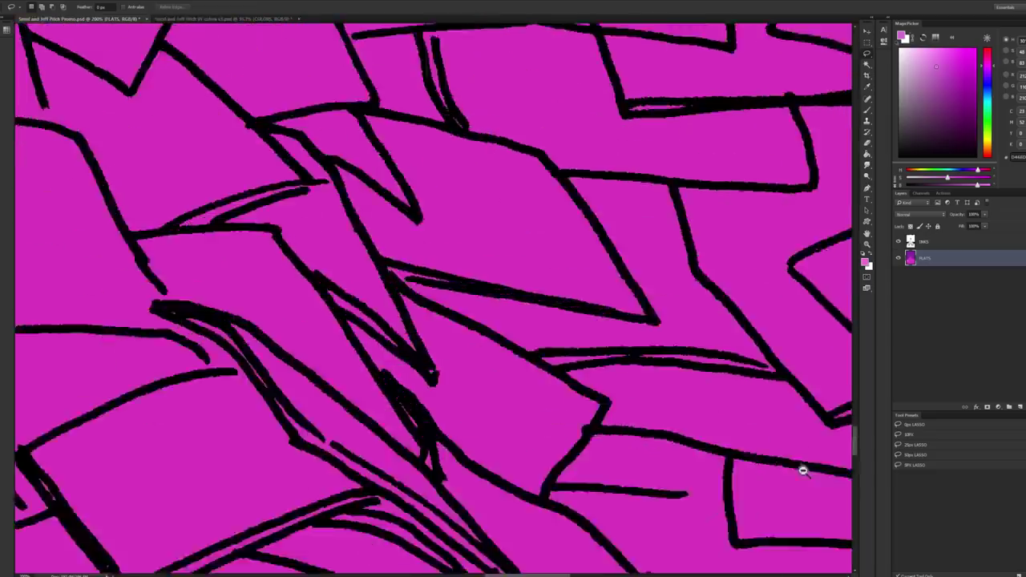
pyautogui.moveTo(659, 227)
pyautogui.mouseDown()
pyautogui.moveTo(518, 275)
pyautogui.moveTo(458, 422)
pyautogui.mouseUp()
# Step: Zoom between 100% and 200% and pan around different parts of the paper pile
pyautogui.hotkey('ctrl', '+')
pyautogui.press('b')
pyautogui.hotkey('ctrl', '-')
pyautogui.press('l')
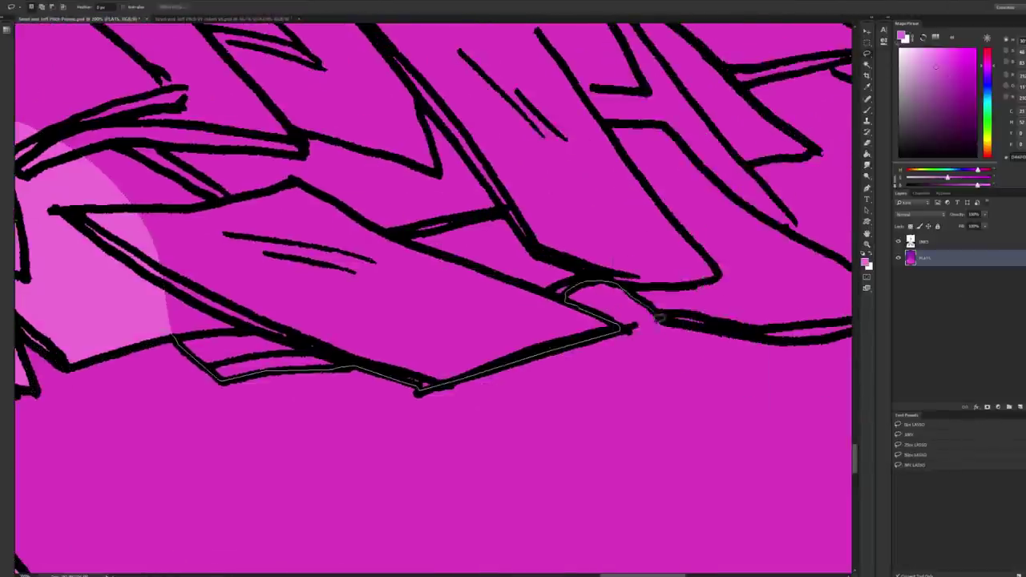
pyautogui.moveTo(594, 337)
pyautogui.mouseDown()
pyautogui.moveTo(593, 115)
pyautogui.moveTo(648, 159)
pyautogui.mouseUp()
pyautogui.hotkey('ctrl', '+')
pyautogui.hotkey('ctrl', '-')
pyautogui.moveTo(603, 16); pyautogui.dragTo(606, 169)
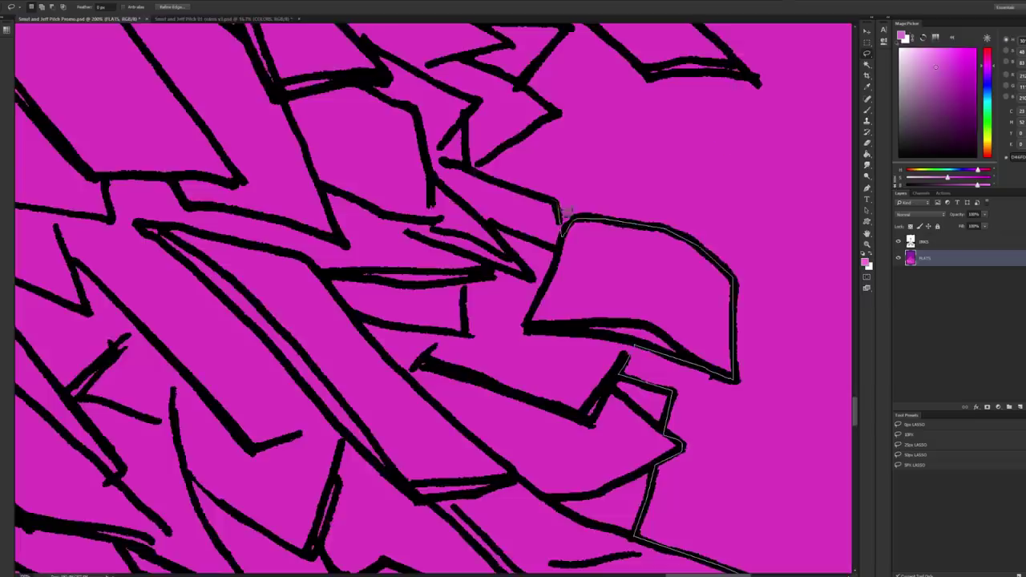
pyautogui.hotkey('ctrl', '+')
pyautogui.moveTo(435, 168); pyautogui.dragTo(460, 211)
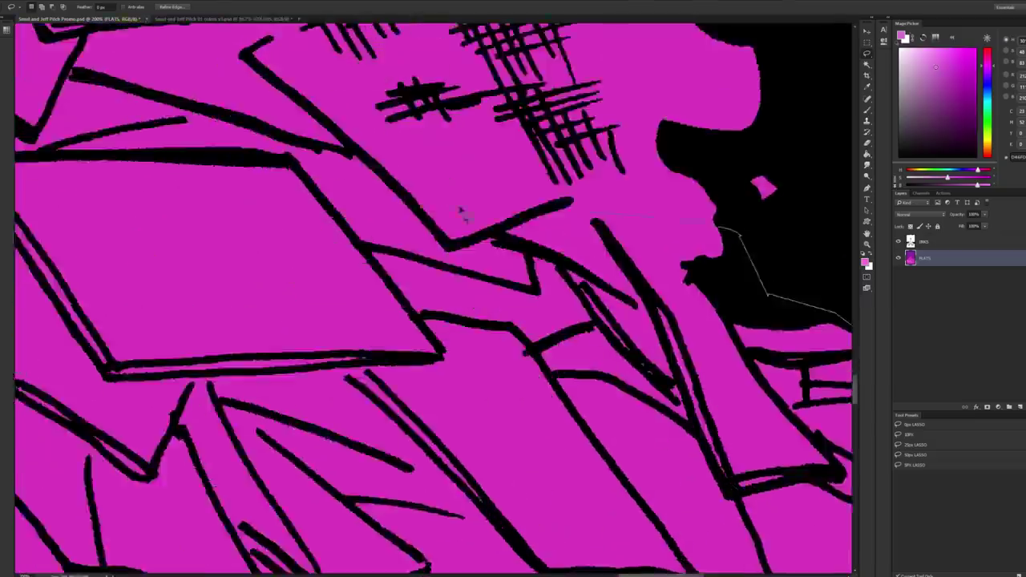
pyautogui.hotkey('ctrl', '-')
pyautogui.moveTo(550, 361)
pyautogui.mouseDown()
pyautogui.moveTo(283, 327)
pyautogui.moveTo(436, 321)
pyautogui.mouseUp()
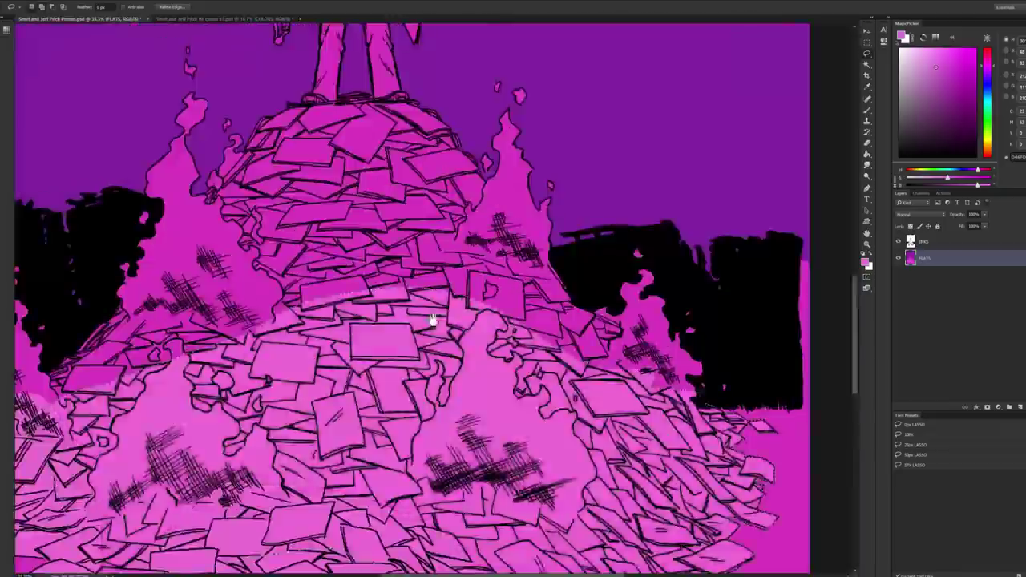
# Step: Pan across the paper pile and return to the Lasso tool
pyautogui.scroll(2, 435, 321)
pyautogui.scroll(2, 668, 241)
pyautogui.scroll(2, 285, 105)
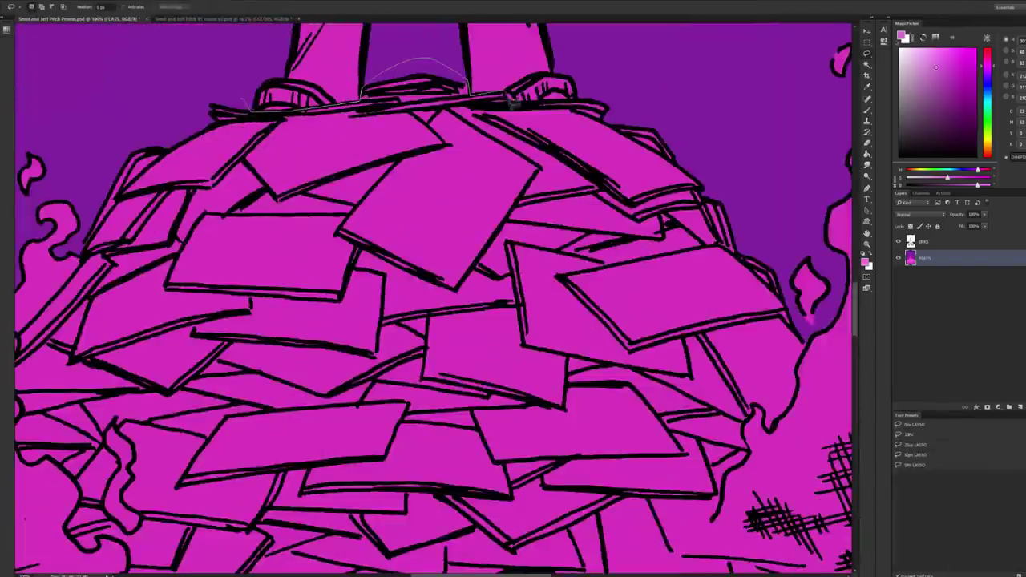
pyautogui.moveTo(286, 105); pyautogui.dragTo(534, 202)
pyautogui.scroll(2, 534, 201)
pyautogui.scroll(1, 738, 233)
pyautogui.press('l')
pyautogui.scroll(-2, 486, 298)
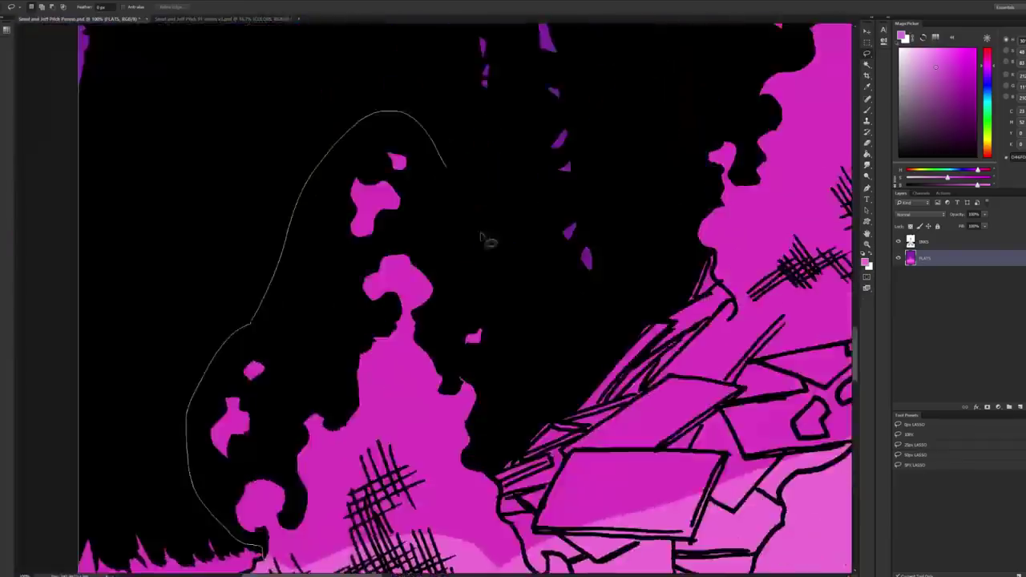
pyautogui.scroll(-3, 747, 310)
pyautogui.scroll(2, 345, 434)
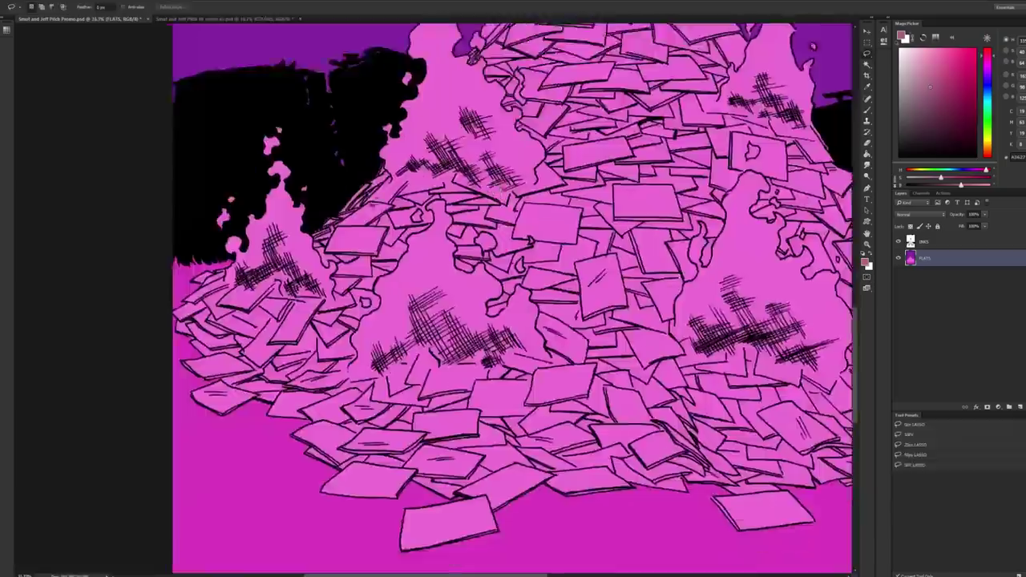
pyautogui.scroll(1, 344, 433)
pyautogui.scroll(-1, 474, 108)
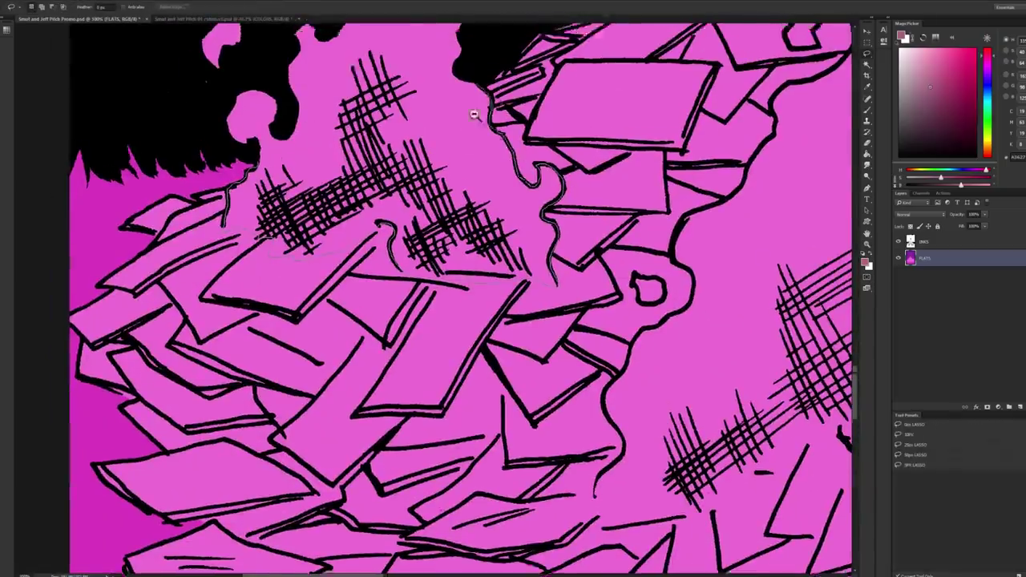
pyautogui.scroll(1, 320, 321)
pyautogui.scroll(1, 236, 433)
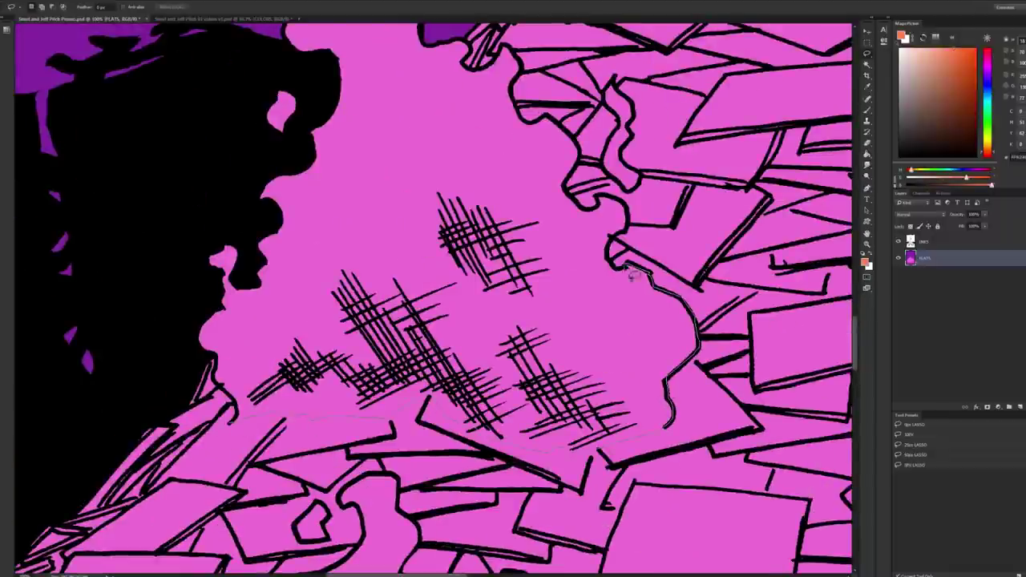
# Step: Outline the first fire area on the flats and fill it orange
pyautogui.moveTo(585, 213); pyautogui.dragTo(200, 405)
pyautogui.hotkey('alt', 'BackSpace')
pyautogui.scroll(-1, 200, 405)
pyautogui.scroll(1, 401, 240)
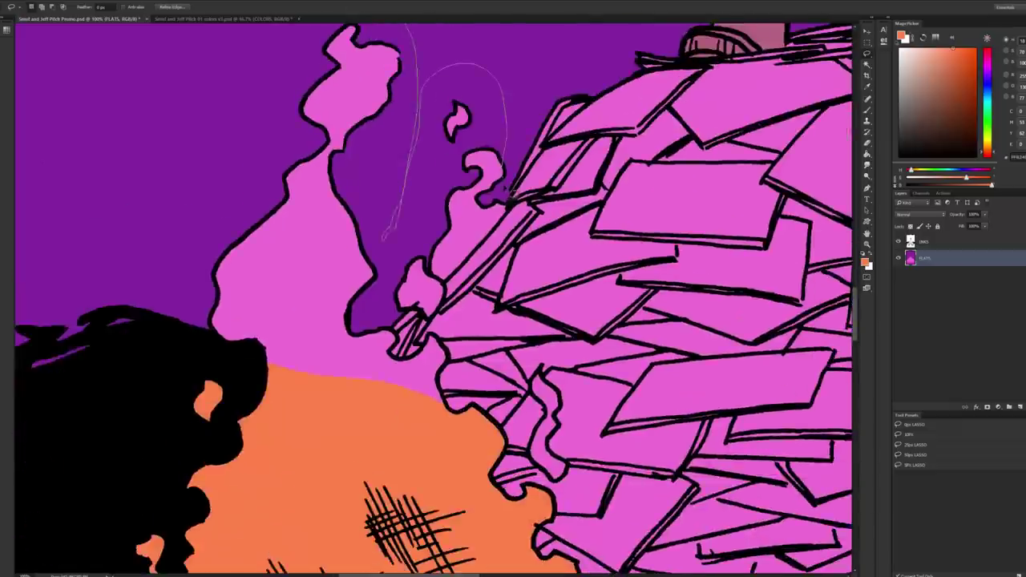
pyautogui.moveTo(330, 381); pyautogui.dragTo(190, 185)
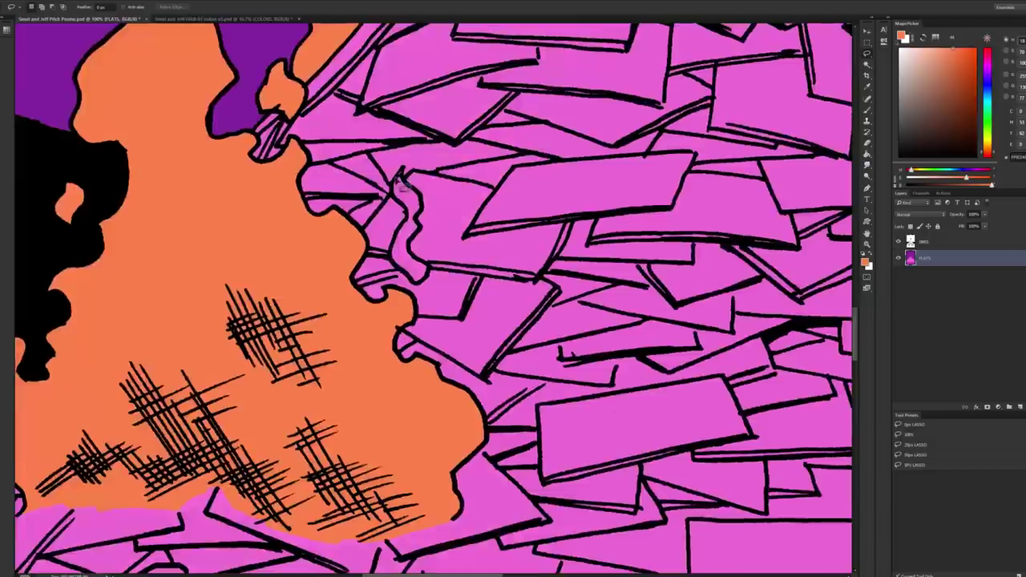
pyautogui.scroll(-1, 417, 253)
pyautogui.scroll(1, 396, 286)
pyautogui.scroll(1, 396, 286)
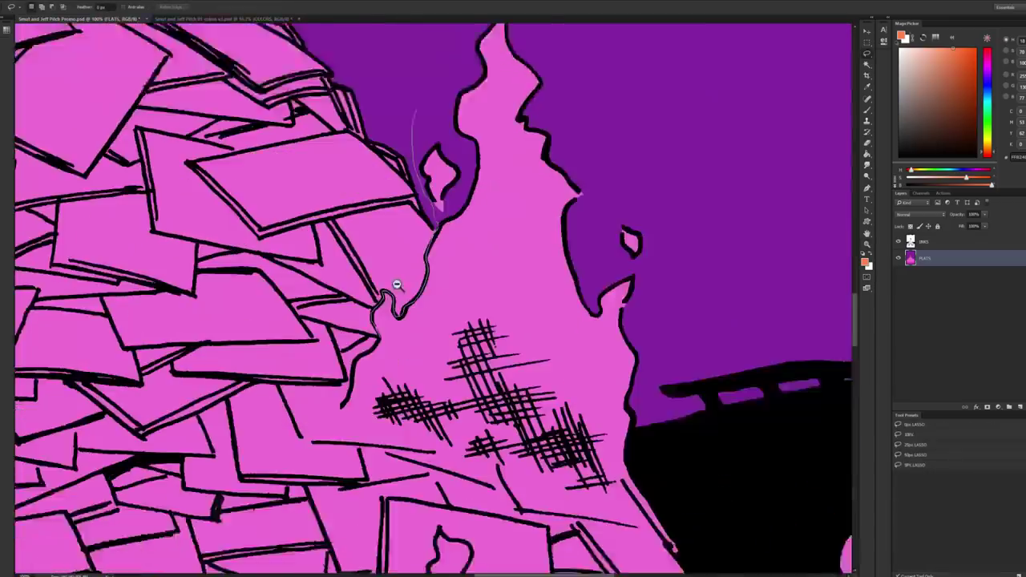
pyautogui.scroll(1, 665, 435)
# Step: Outline the next fire shape, extending it to the right
pyautogui.scroll(-1, 666, 435)
pyautogui.scroll(1, 447, 164)
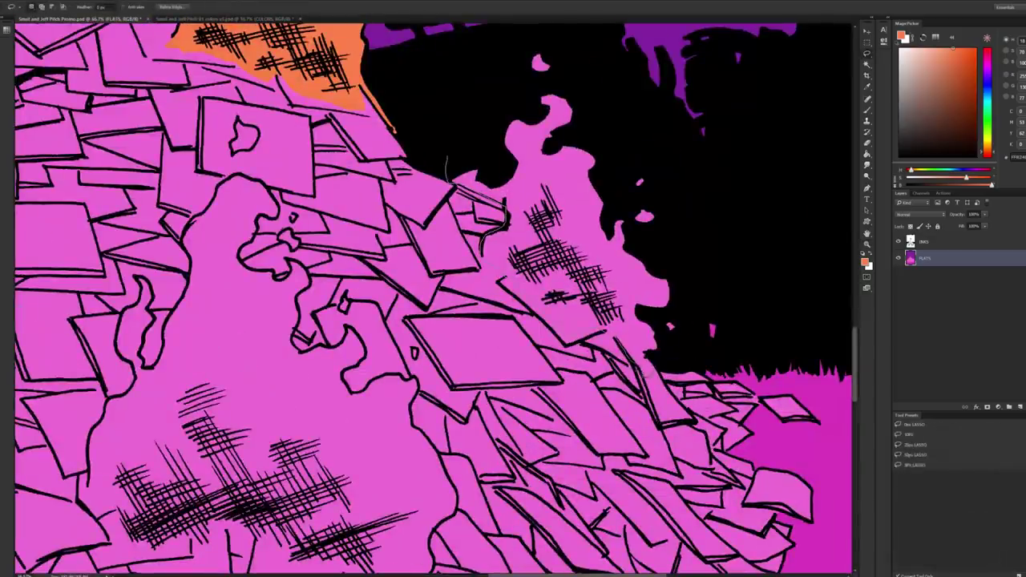
pyautogui.scroll(-1, 446, 164)
pyautogui.scroll(1, 522, 138)
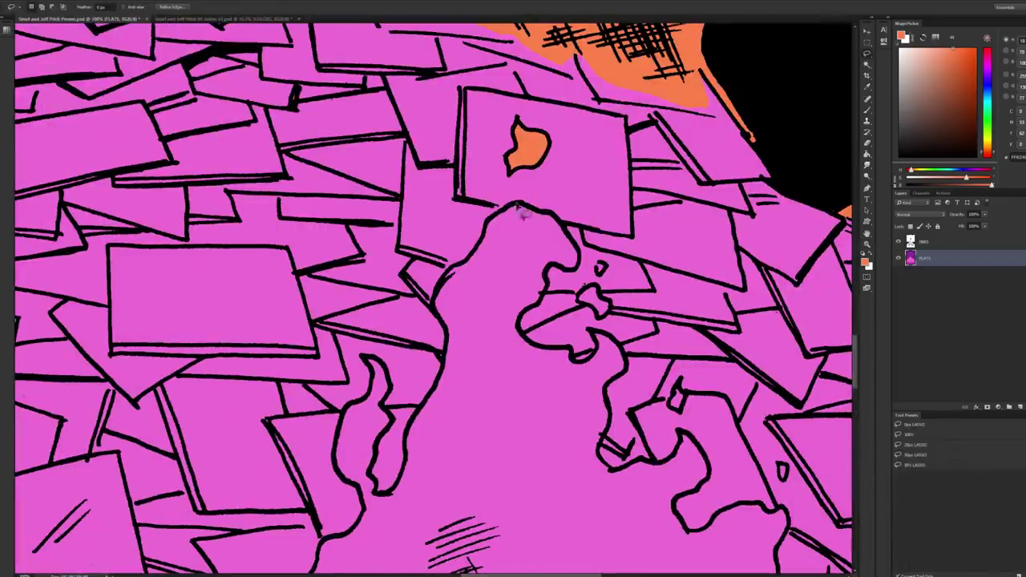
pyautogui.scroll(1, 561, 534)
pyautogui.moveTo(330, 124); pyautogui.dragTo(260, 350)
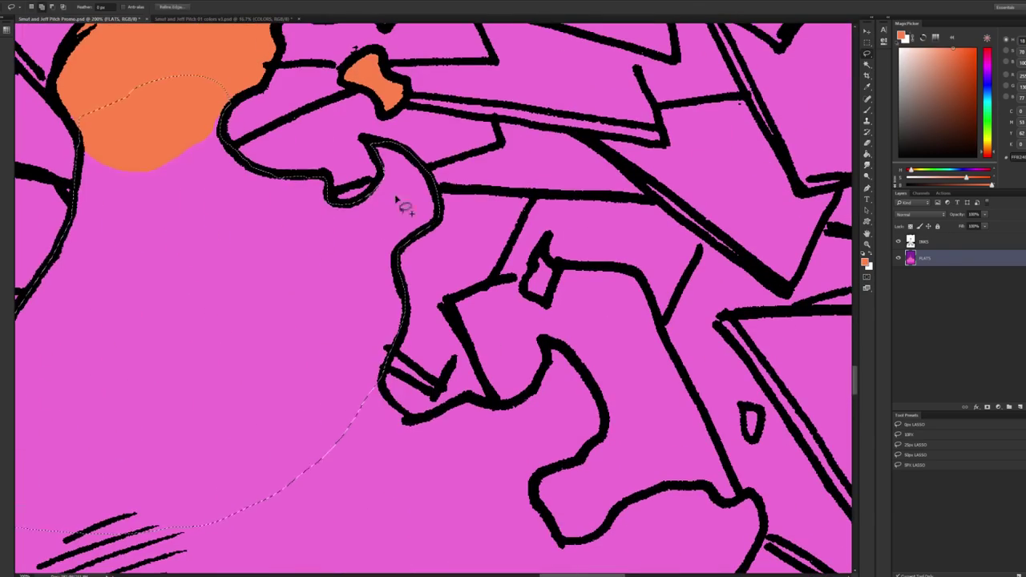
pyautogui.moveTo(381, 365); pyautogui.dragTo(475, 407)
pyautogui.moveTo(608, 543)
pyautogui.mouseDown()
pyautogui.moveTo(561, 367)
pyautogui.moveTo(454, 171)
pyautogui.moveTo(527, 229)
pyautogui.moveTo(479, 327)
pyautogui.moveTo(406, 222)
pyautogui.moveTo(543, 69)
pyautogui.mouseUp()
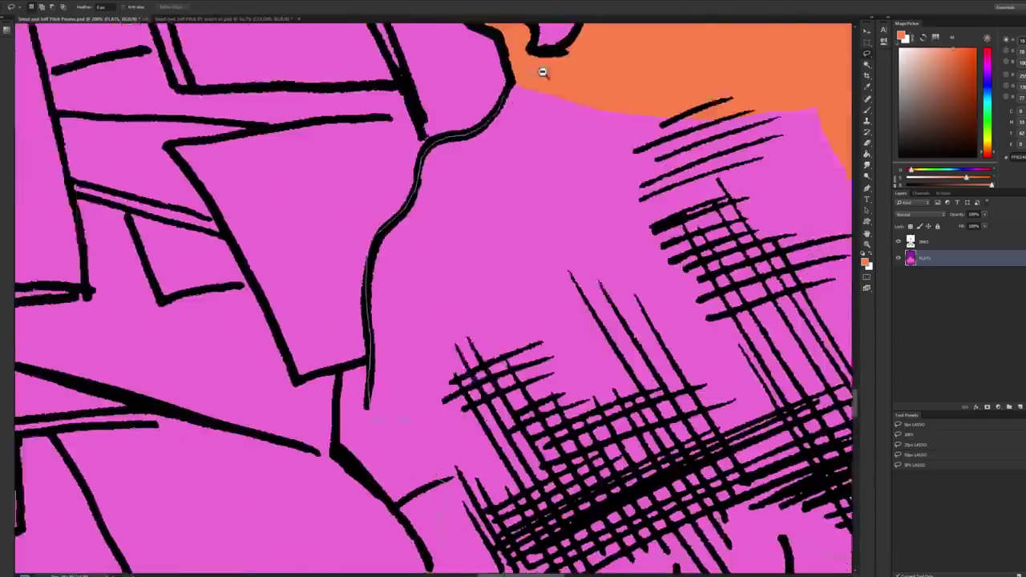
# Step: Fill the tree-shaped fire outline orange and start outlining another shape
pyautogui.hotkey('ctrl', '0')
pyautogui.click(774, 266)
pyautogui.hotkey('ctrl', '0')
pyautogui.click(539, 267)
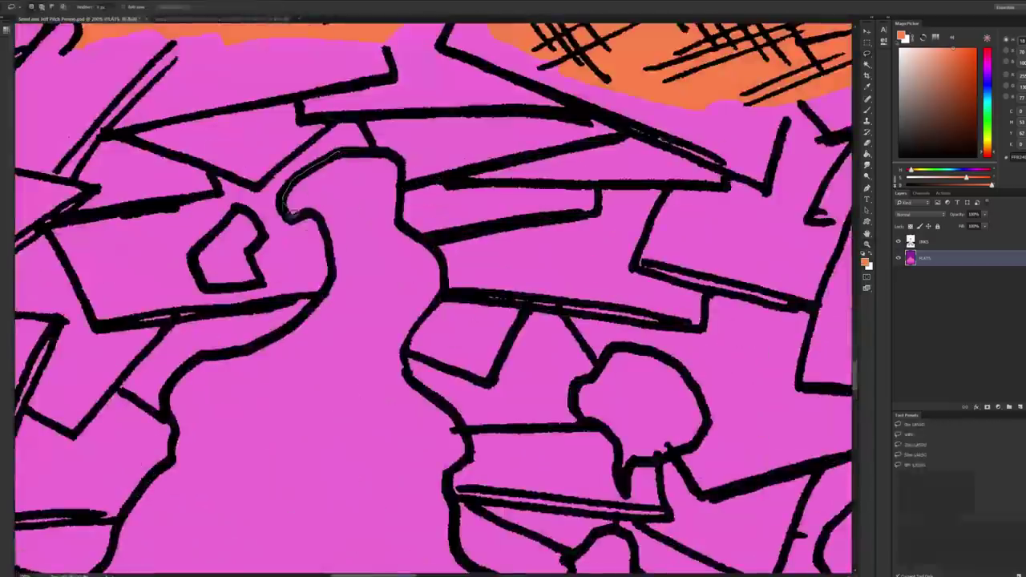
pyautogui.hotkey('alt', 'BackSpace')
pyautogui.moveTo(539, 267)
pyautogui.mouseDown()
pyautogui.moveTo(570, 474)
pyautogui.moveTo(732, 319)
pyautogui.mouseUp()
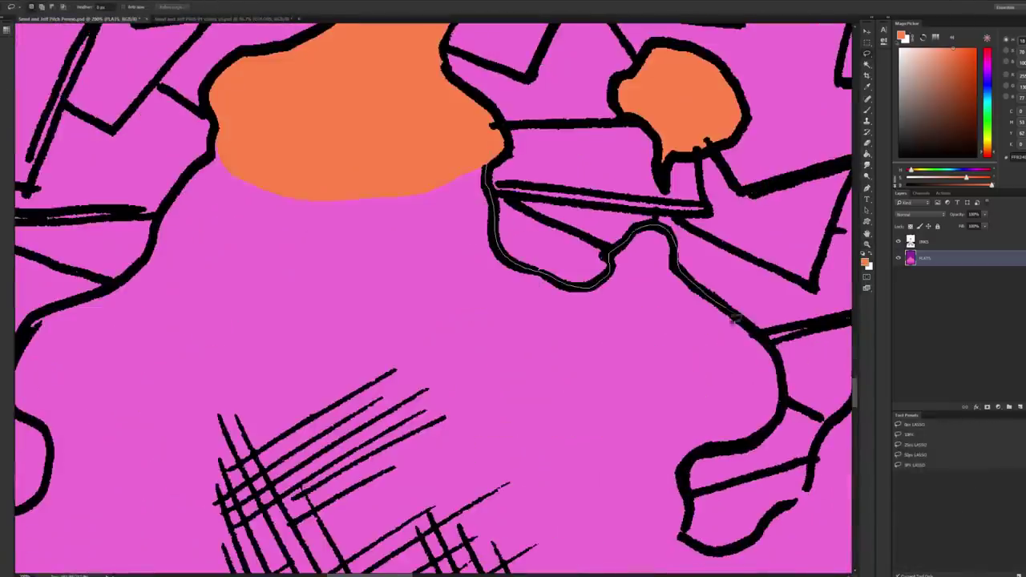
pyautogui.moveTo(207, 176)
pyautogui.mouseDown()
pyautogui.moveTo(325, 297)
pyautogui.moveTo(291, 183)
pyautogui.mouseUp()
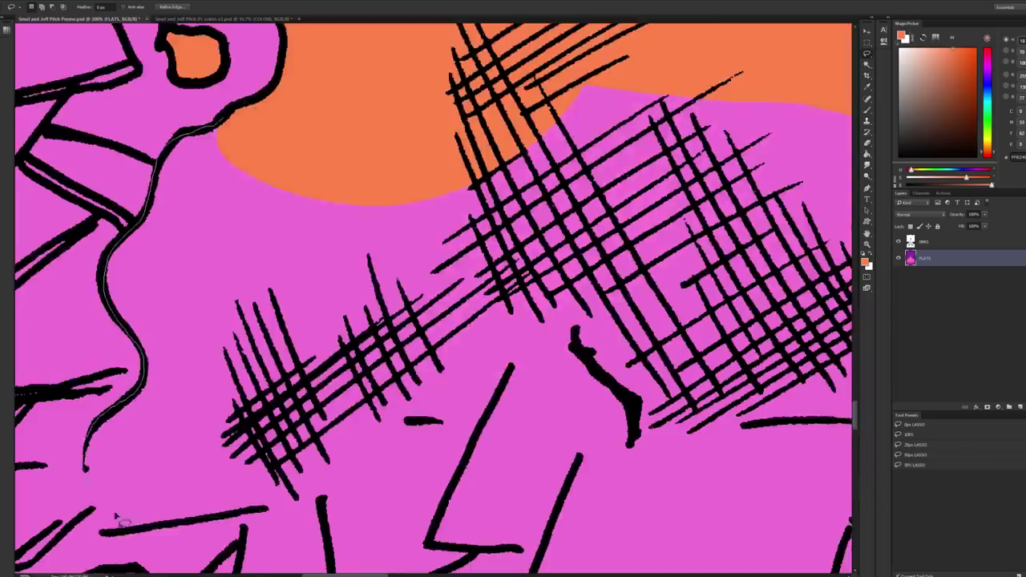
pyautogui.hotkey('ctrl', '+')
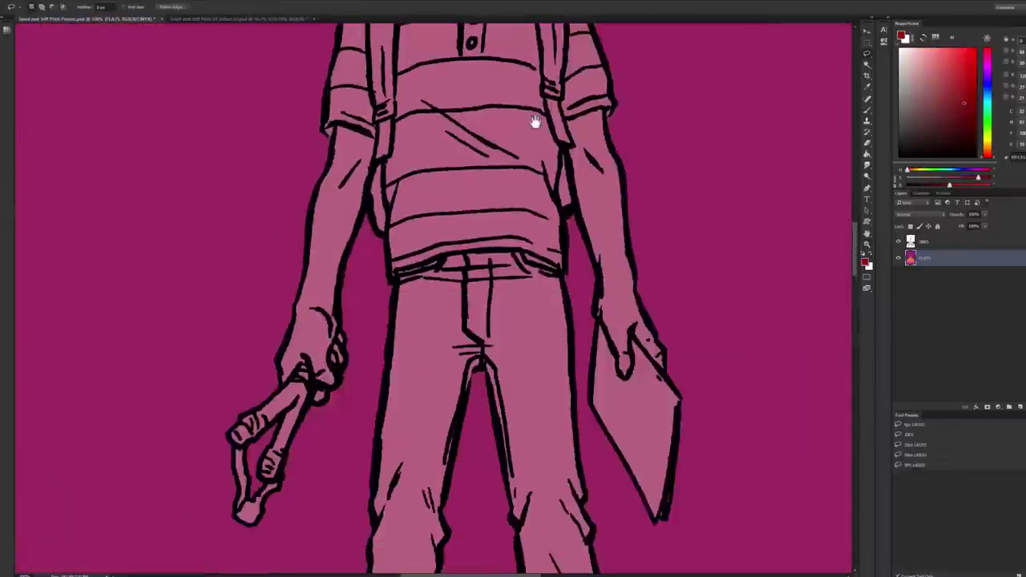
# Step: Lasso the boy's left arm, shirt and right shoulder, then fit the page
pyautogui.moveTo(321, 425); pyautogui.dragTo(328, 137)
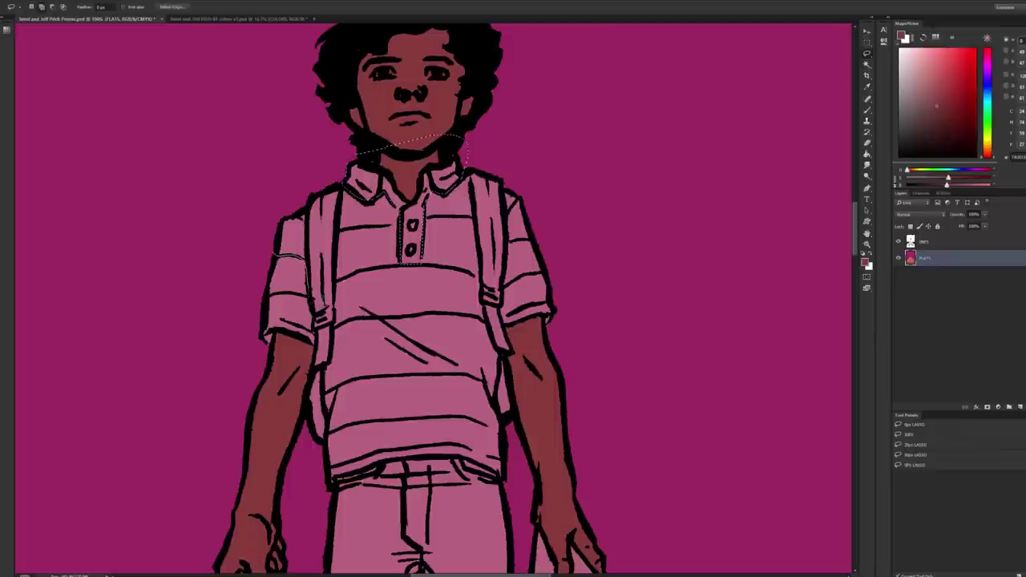
pyautogui.moveTo(400, 277); pyautogui.dragTo(554, 277)
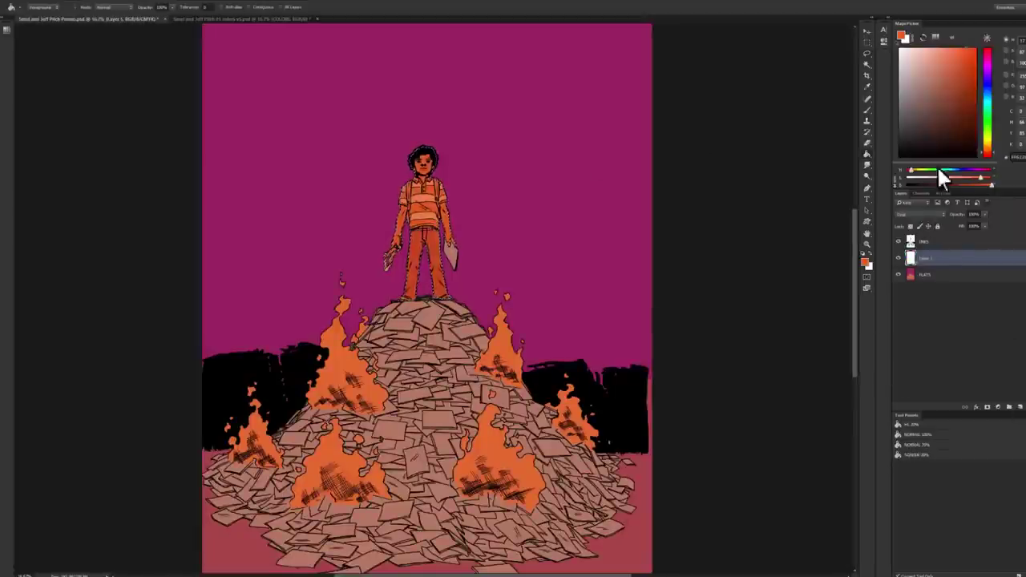
pyautogui.press('z')
pyautogui.hotkey('ctrl', '0')
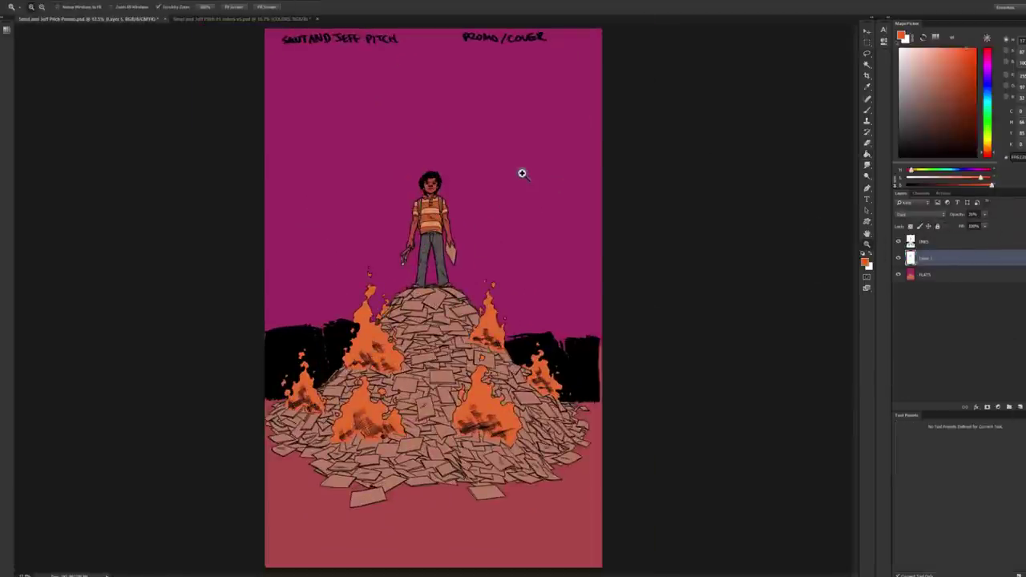
# Step: Merge Layer 1 down into FLATS and lower Hue/Saturation Lightness to darken the flats
pyautogui.rightClick(930, 258)
pyautogui.click(951, 453)
pyautogui.hotkey('ctrl', 'u')
pyautogui.moveTo(655, 270); pyautogui.dragTo(648, 274)
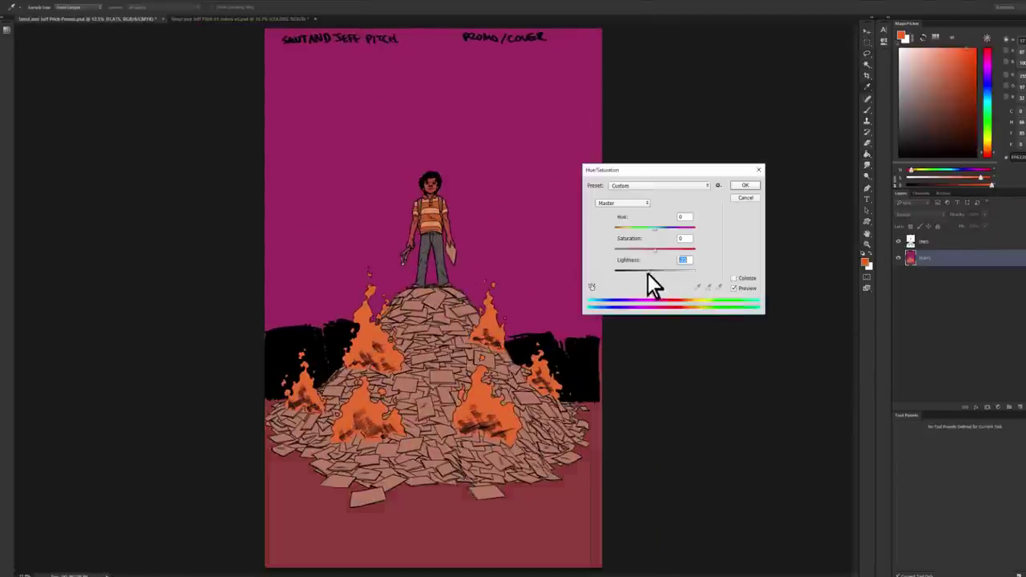
pyautogui.click(745, 186)
pyautogui.hotkey('ctrl', '-')
# Step: Duplicate the FLATS layer as a new layer named COLORS
pyautogui.rightClick(962, 225)
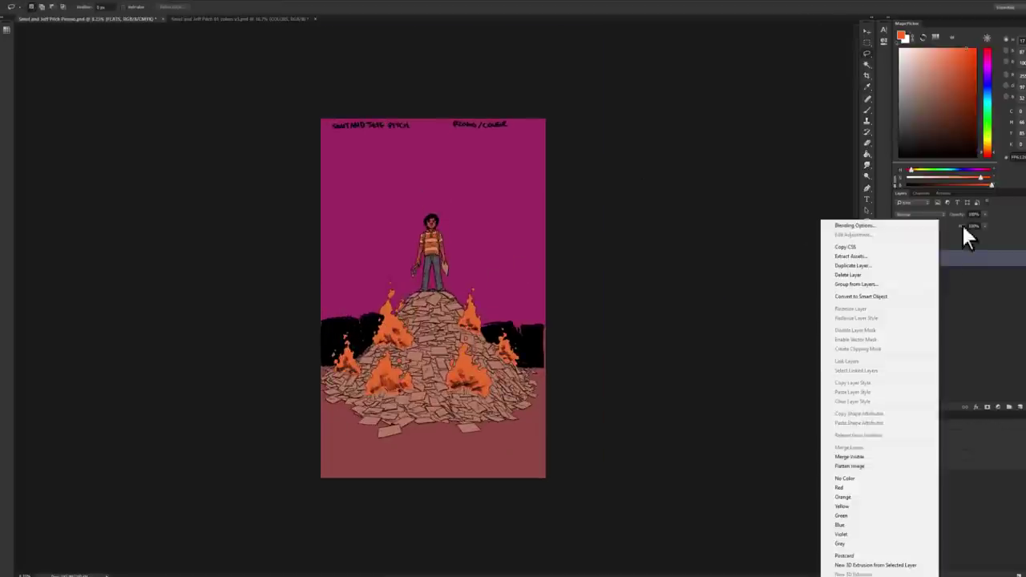
pyautogui.click(874, 265)
pyautogui.press('Return')
pyautogui.hotkey('ctrl', '+')
pyautogui.hotkey('ctrl', '+')
pyautogui.hotkey('ctrl', '+')
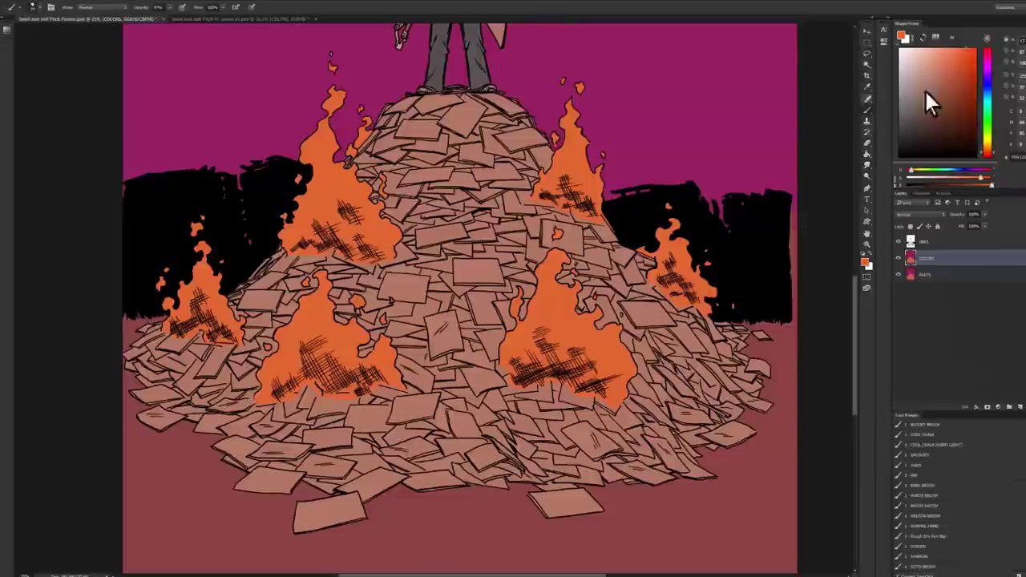
# Step: Paint Bucket twelve paper sheets across the pile in teal
pyautogui.click(987, 103)
pyautogui.press('g')
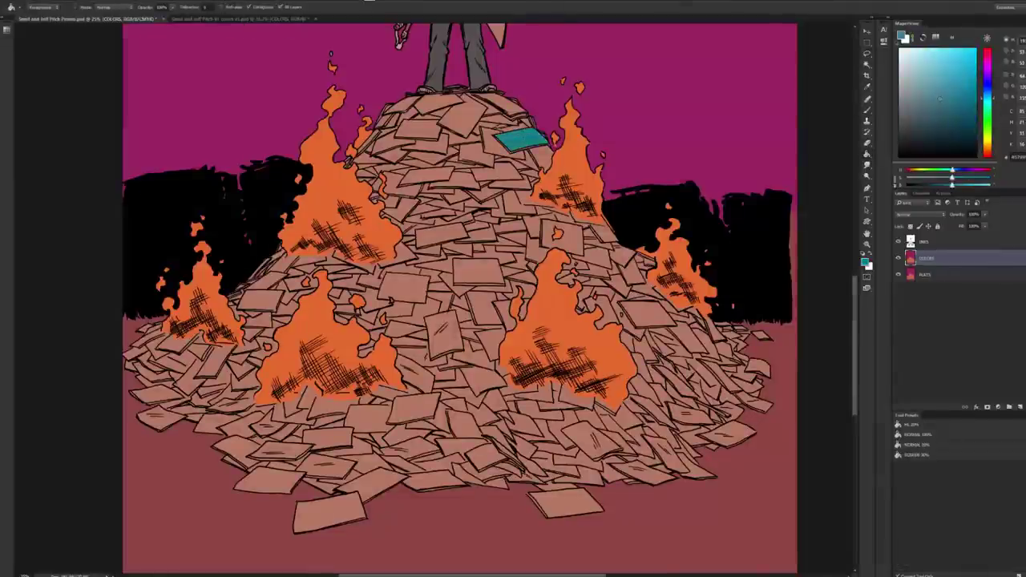
pyautogui.click(417, 128)
pyautogui.click(441, 234)
pyautogui.click(553, 237)
pyautogui.click(478, 271)
pyautogui.click(232, 393)
pyautogui.click(647, 315)
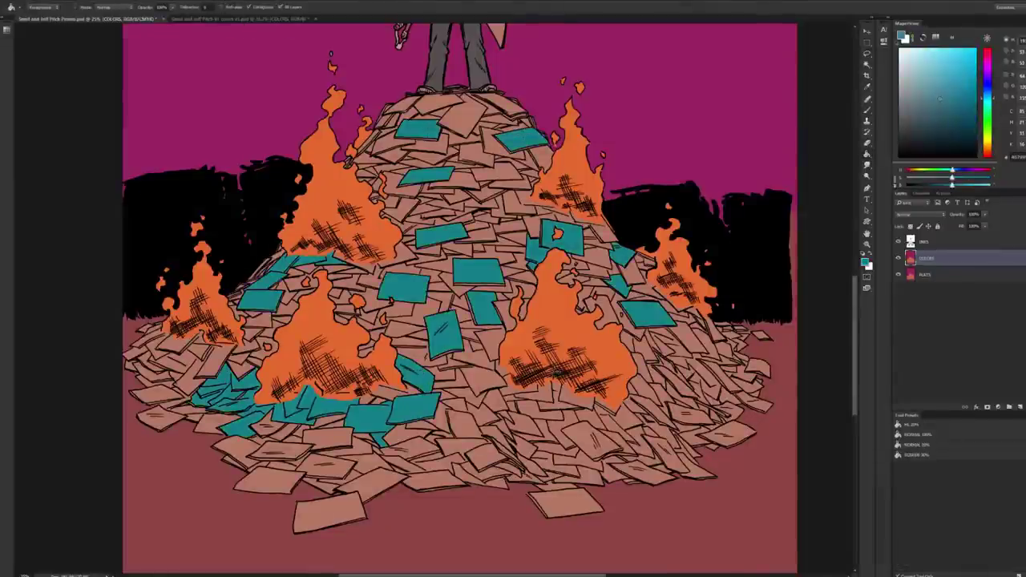
pyautogui.click(591, 437)
pyautogui.click(462, 116)
pyautogui.click(501, 172)
pyautogui.click(449, 441)
pyautogui.click(329, 513)
pyautogui.click(674, 441)
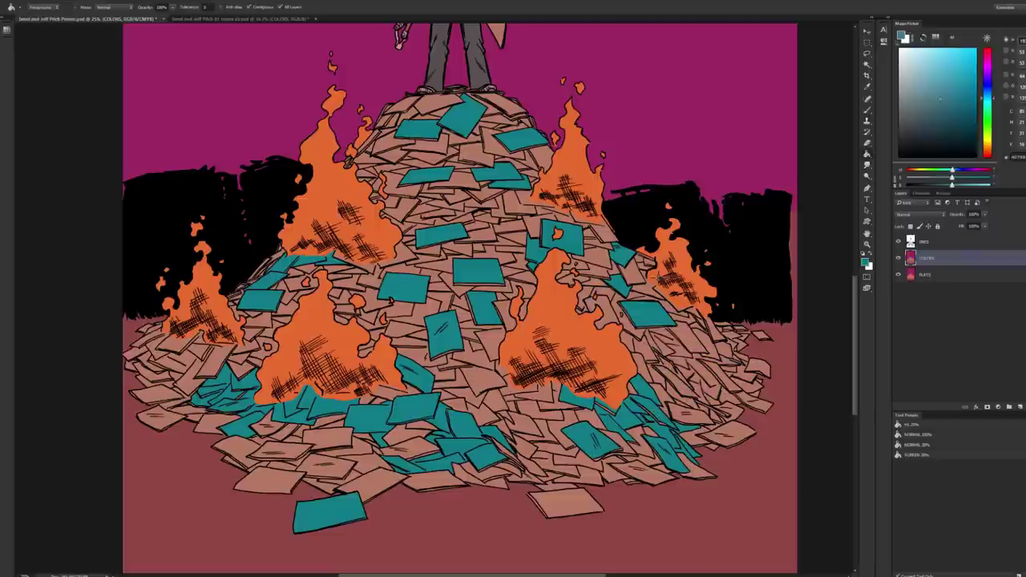
# Step: Fill fourteen sheets around the pile top and lower edges with green
pyautogui.click(988, 120)
pyautogui.click(506, 143)
pyautogui.click(393, 146)
pyautogui.click(437, 103)
pyautogui.click(493, 104)
pyautogui.click(453, 180)
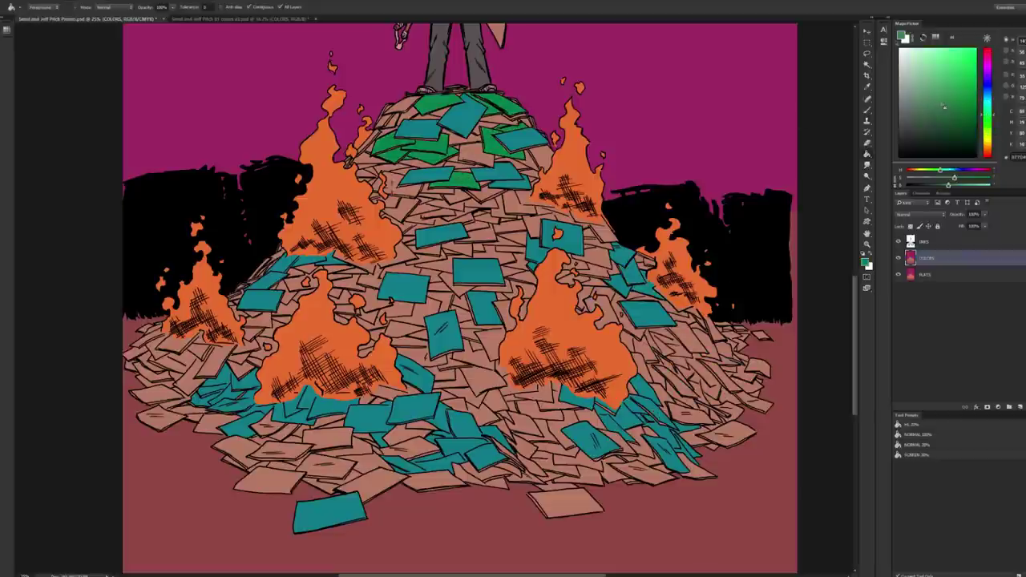
pyautogui.click(193, 361)
pyautogui.click(399, 315)
pyautogui.click(491, 373)
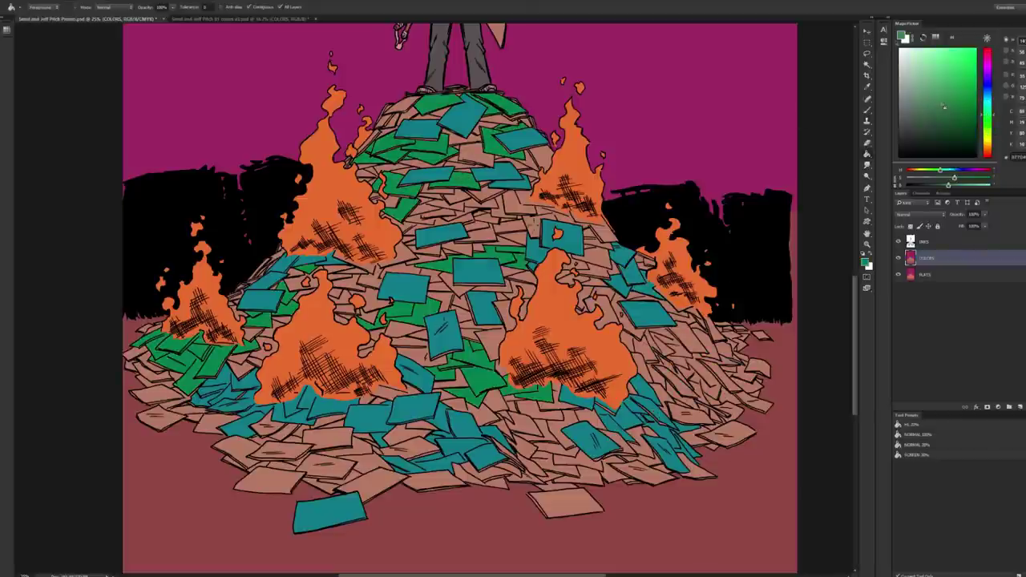
pyautogui.click(562, 217)
pyautogui.click(661, 345)
pyautogui.click(328, 437)
pyautogui.click(268, 481)
pyautogui.click(245, 451)
pyautogui.click(567, 503)
# Step: Fill seven central and bottom sheets with orange-brown and commit the COLORS layer name
pyautogui.click(988, 144)
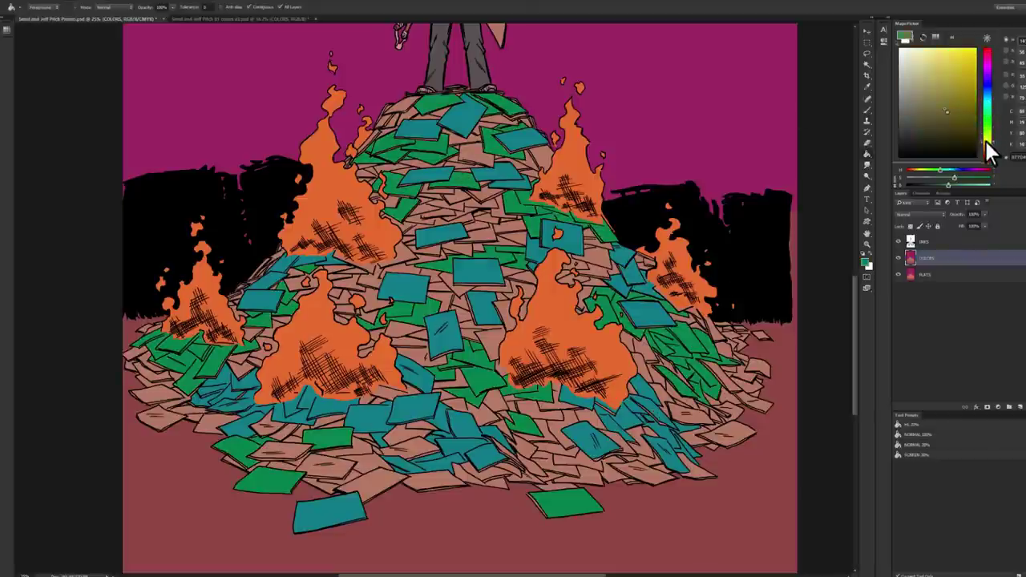
pyautogui.click(988, 151)
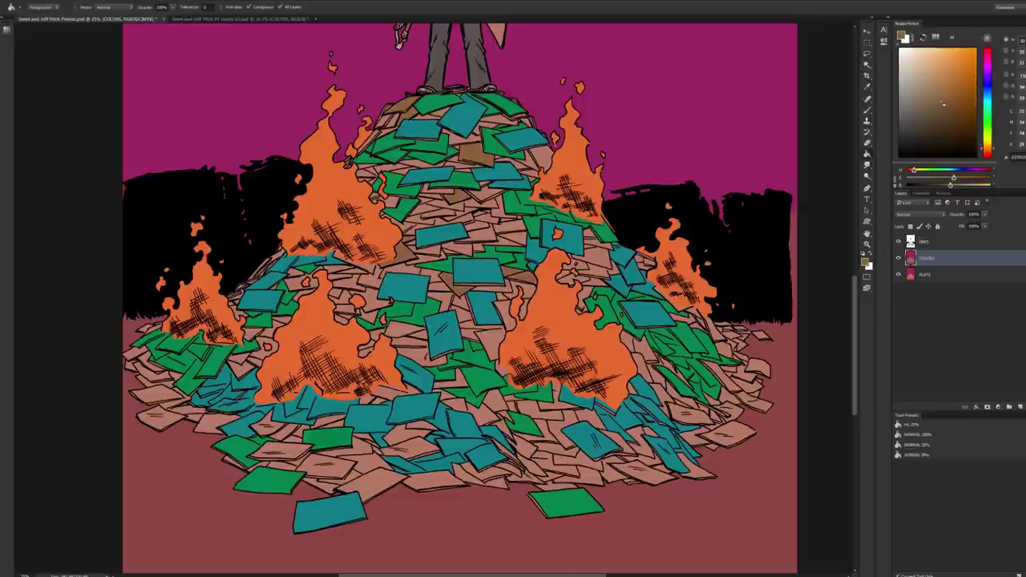
pyautogui.click(467, 326)
pyautogui.click(399, 330)
pyautogui.click(349, 283)
pyautogui.click(324, 465)
pyautogui.click(373, 484)
pyautogui.click(471, 413)
pyautogui.click(541, 410)
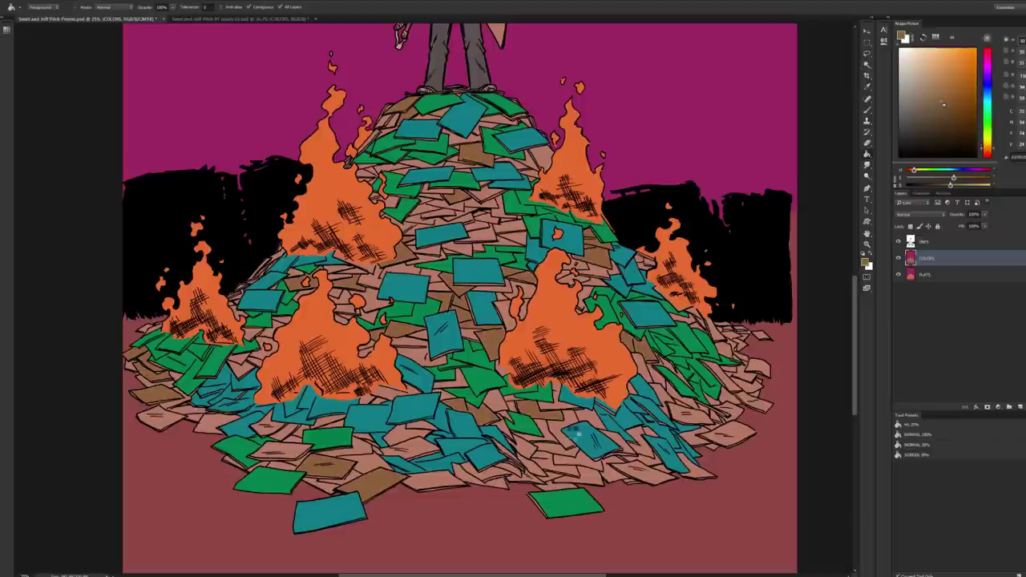
pyautogui.click(899, 243)
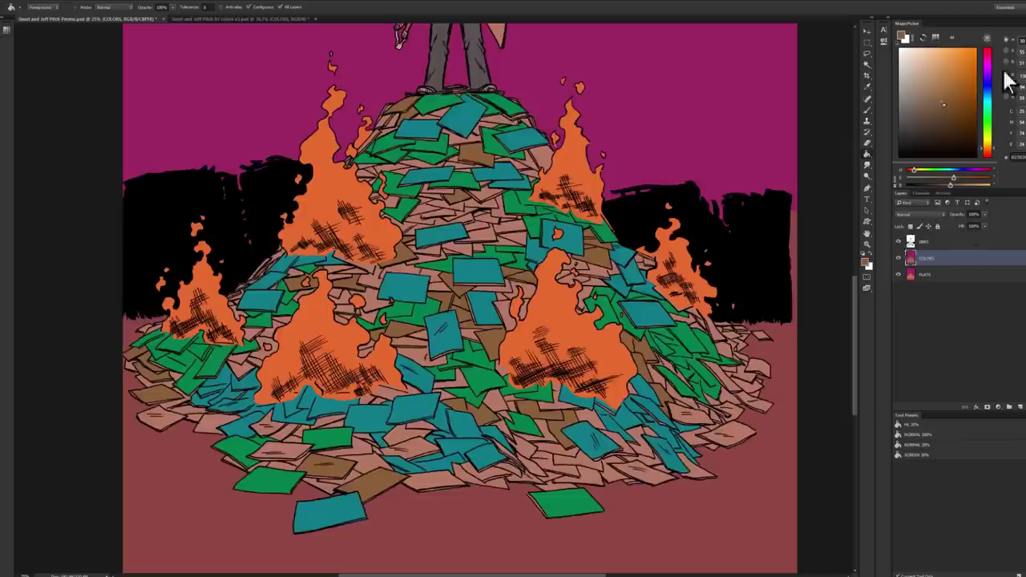
# Step: Fill six middle paper sheets with a muted dark red
pyautogui.keyDown('alt'); pyautogui.click(185, 522); pyautogui.keyUp('alt')
pyautogui.click(430, 190)
pyautogui.click(479, 233)
pyautogui.click(457, 248)
pyautogui.click(393, 270)
pyautogui.click(542, 160)
pyautogui.click(370, 300)
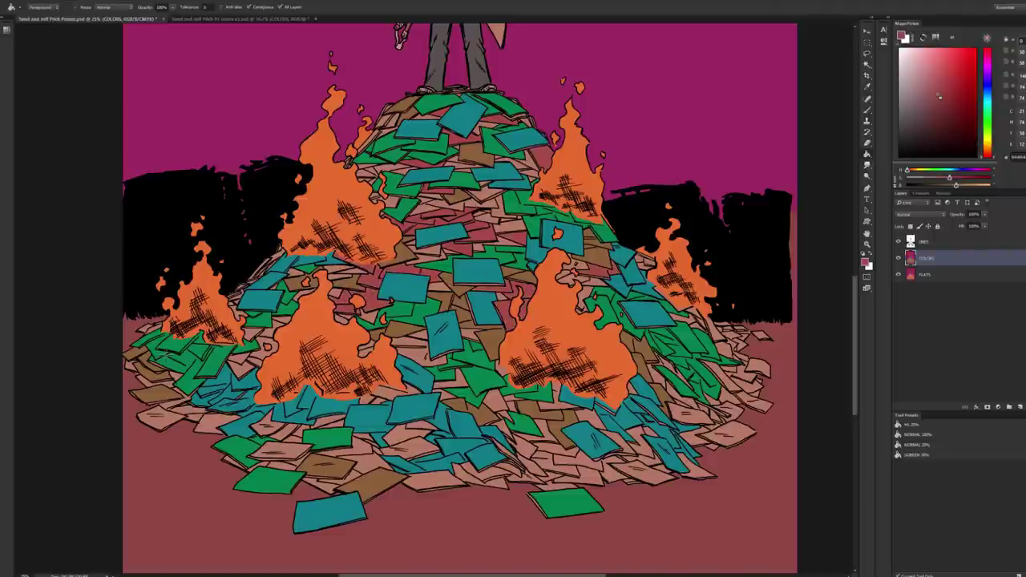
# Step: Fill the lower-left, central and right-edge sheets dark red
pyautogui.click(276, 445)
pyautogui.click(353, 462)
pyautogui.click(404, 435)
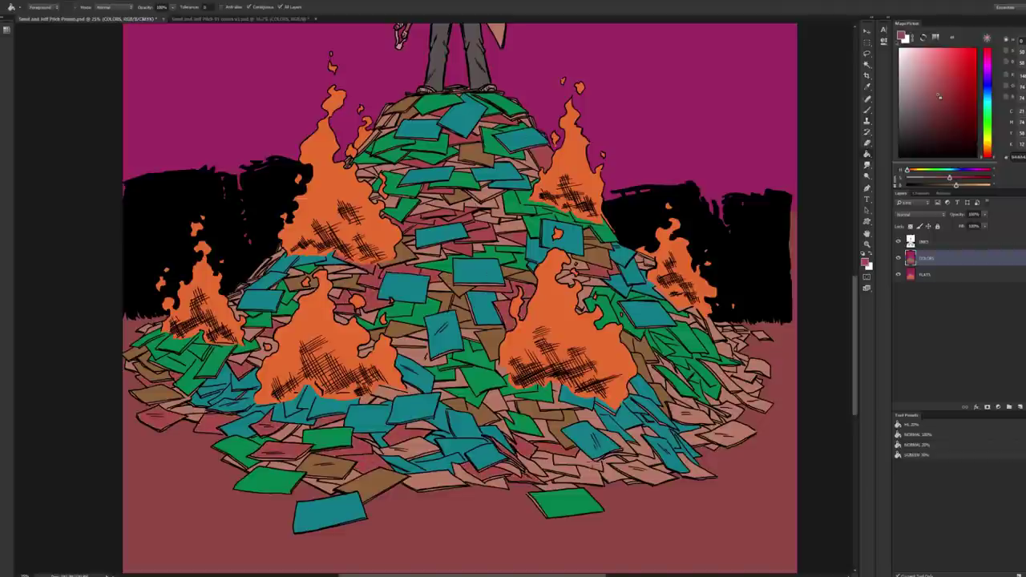
pyautogui.click(590, 467)
pyautogui.click(420, 355)
pyautogui.click(677, 365)
pyautogui.click(744, 340)
pyautogui.click(732, 394)
pyautogui.click(729, 433)
pyautogui.click(690, 413)
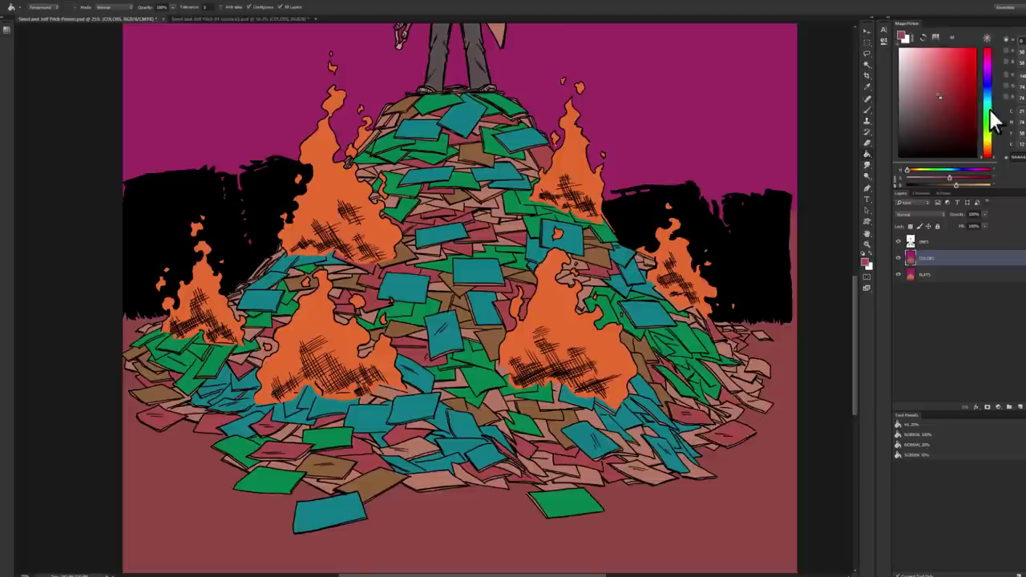
pyautogui.moveTo(992, 121)
pyautogui.mouseDown()
pyautogui.moveTo(990, 100)
pyautogui.moveTo(988, 146)
pyautogui.mouseUp()
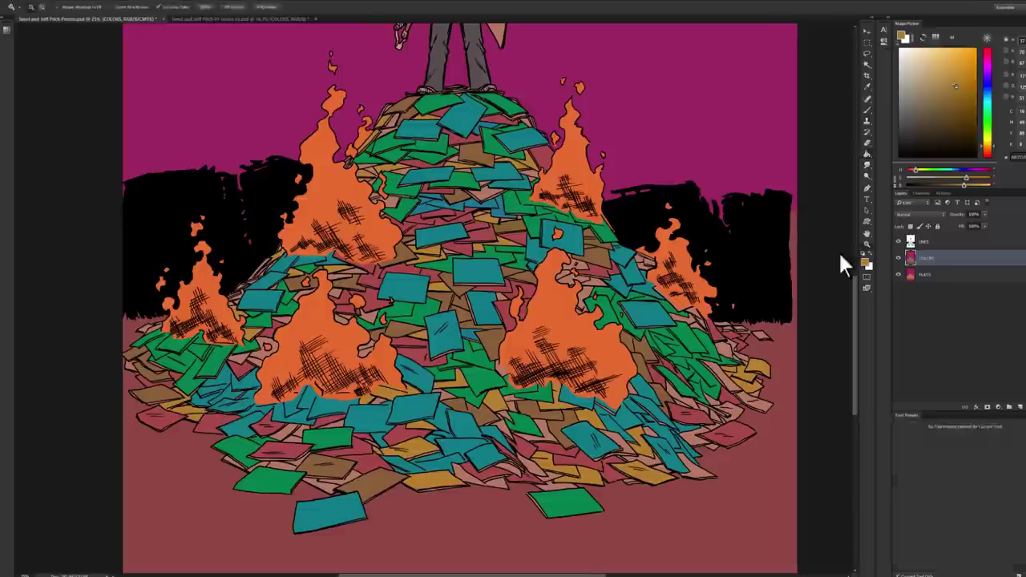
# Step: Apply a Hue/Saturation adjustment to the COLORS layer, leaving FLATS unchanged
pyautogui.hotkey('ctrl', '-')
pyautogui.hotkey('alt', '[')
pyautogui.hotkey('ctrl', 'u')
pyautogui.press('Escape')
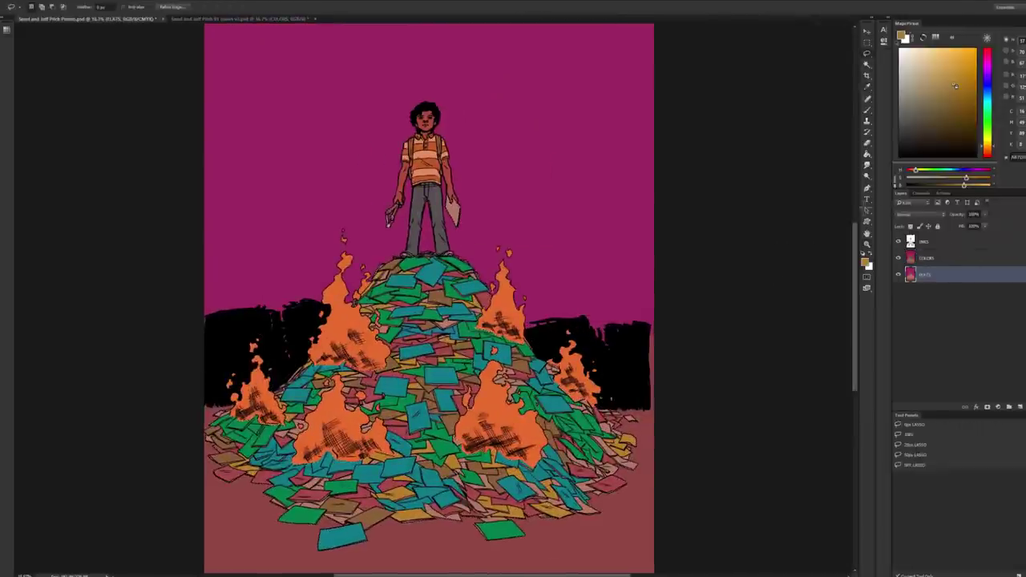
pyautogui.hotkey('alt', ']')
pyautogui.hotkey('ctrl', 'u')
pyautogui.press('Return')
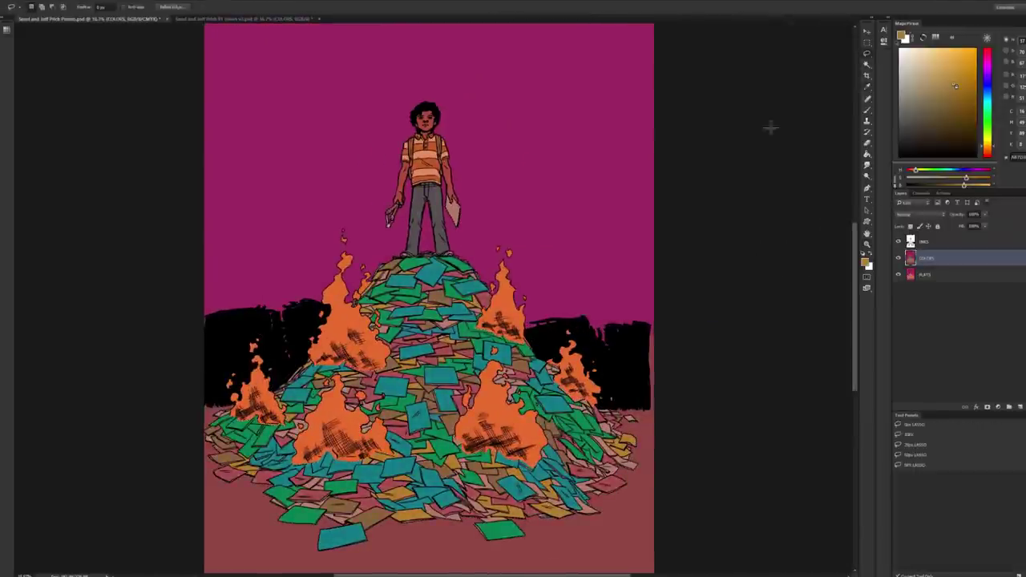
# Step: Add a new layer filled orange over the pile and adjust its Hue/Saturation
pyautogui.hotkey('ctrl', 'shift', 'alt', 'n')
pyautogui.keyDown('alt'); pyautogui.click(486, 309); pyautogui.keyUp('alt')
pyautogui.press('g')
pyautogui.hotkey('alt', 'BackSpace')
pyautogui.click(950, 215)
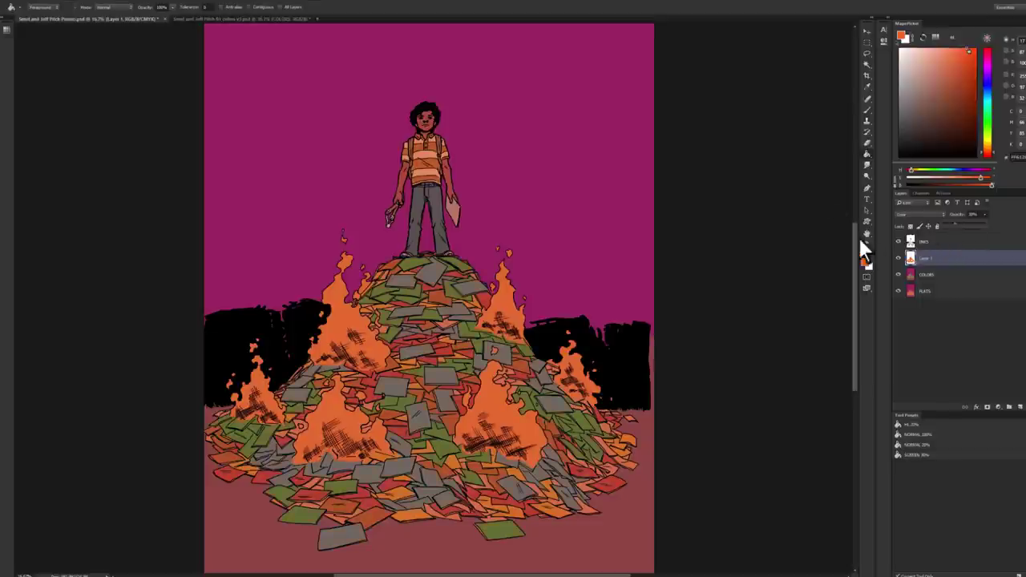
pyautogui.press('l')
pyautogui.hotkey('ctrl', '-')
pyautogui.hotkey('ctrl', 'u')
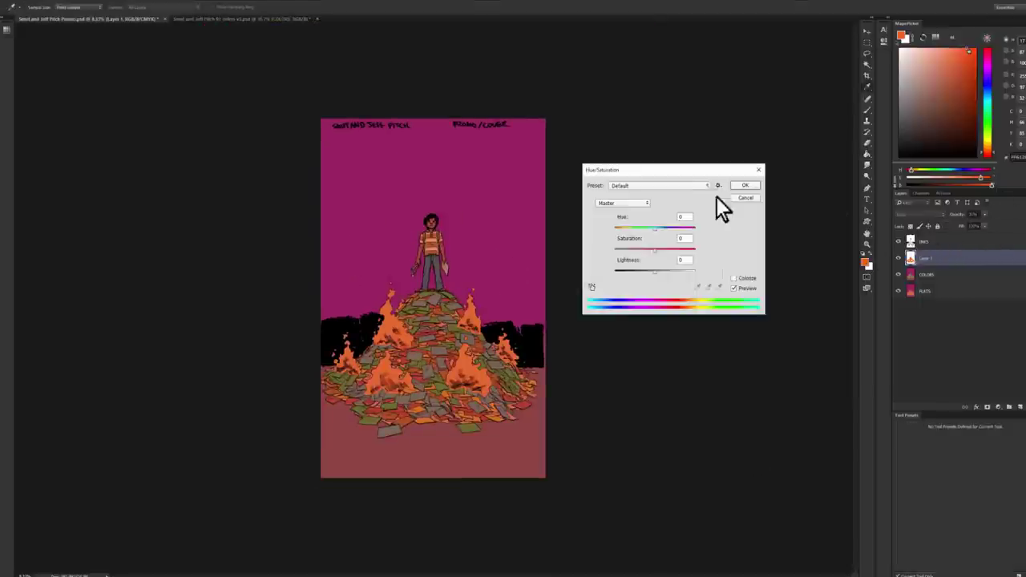
pyautogui.click(745, 185)
# Step: Add a second orange-filled layer with a blend mode and tuned opacity for the flame glow
pyautogui.hotkey('ctrl', 'shift', 'alt', 'n')
pyautogui.press('g')
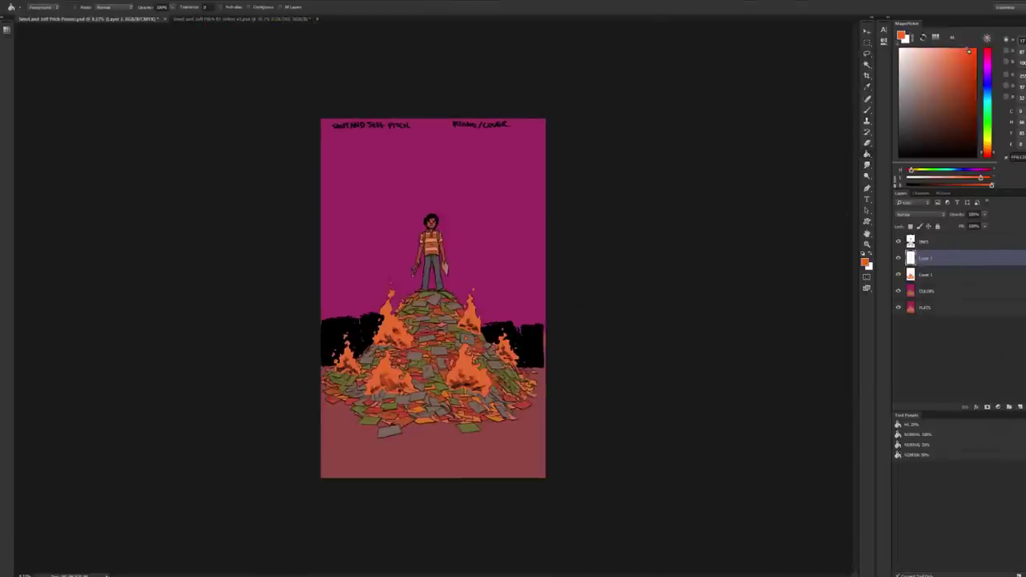
pyautogui.hotkey('ctrl', 'BackSpace')
pyautogui.hotkey('shift', 'alt', 'm')
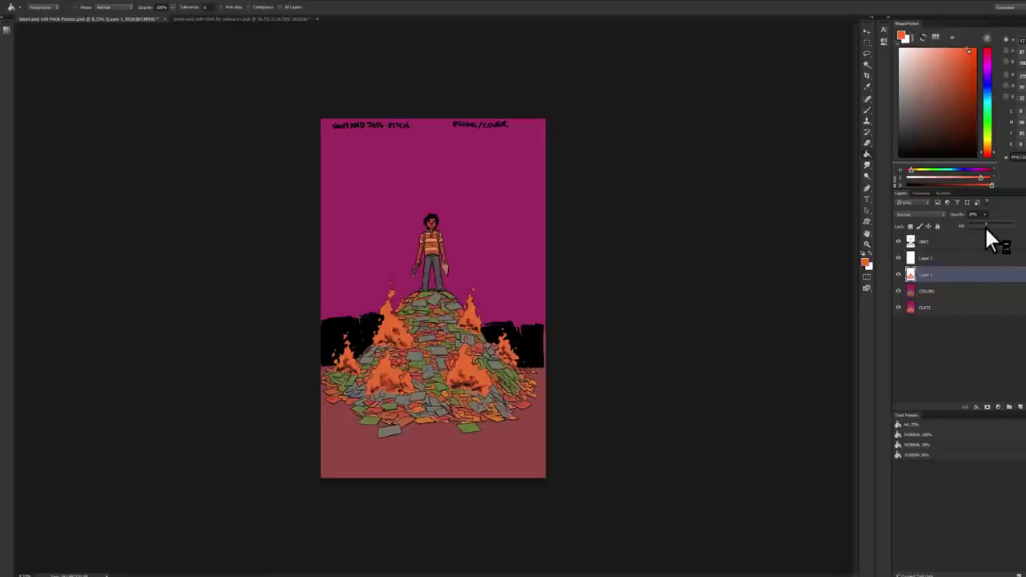
pyautogui.moveTo(986, 227); pyautogui.dragTo(985, 232)
pyautogui.press('l')
pyautogui.hotkey('ctrl', '-')
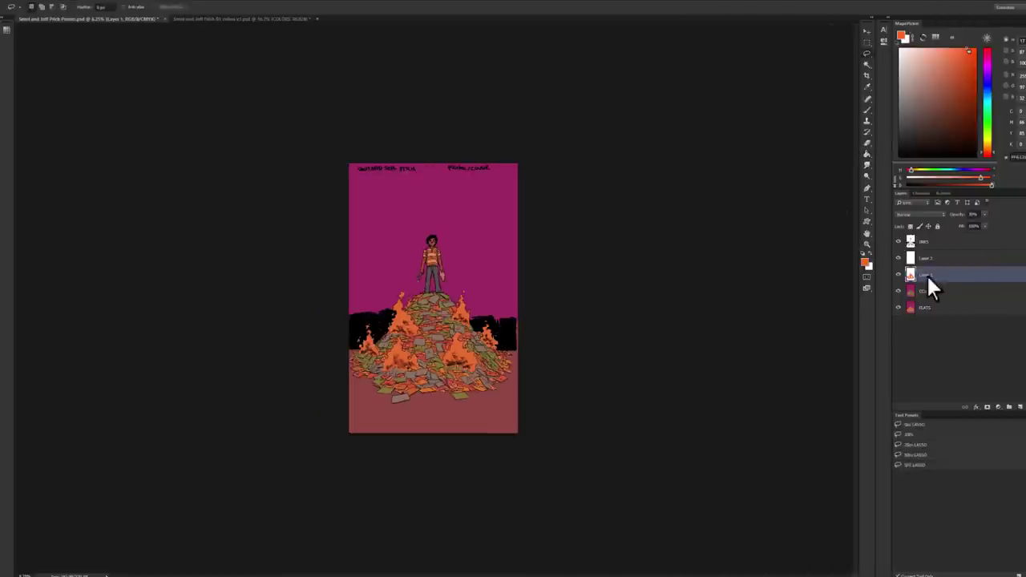
# Step: Merge the orange layers down into COLORS and add an empty layer above
pyautogui.hotkey('ctrl', 'e')
pyautogui.hotkey('ctrl', 'e')
pyautogui.hotkey('ctrl', 'u')
pyautogui.press('Return')
pyautogui.press('z')
pyautogui.click(440, 239)
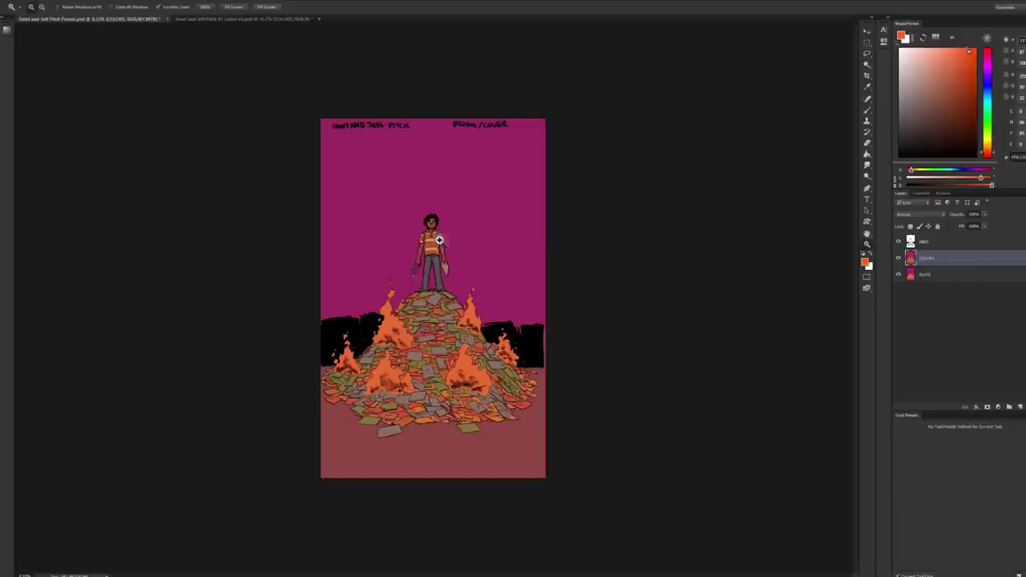
pyautogui.press('b')
pyautogui.hotkey('ctrl', 'shift', 'alt', 'n')
# Step: Paint soft magenta and red-orange strokes across the sky using the BLOCKY and SOTO brushes
pyautogui.click(934, 425)
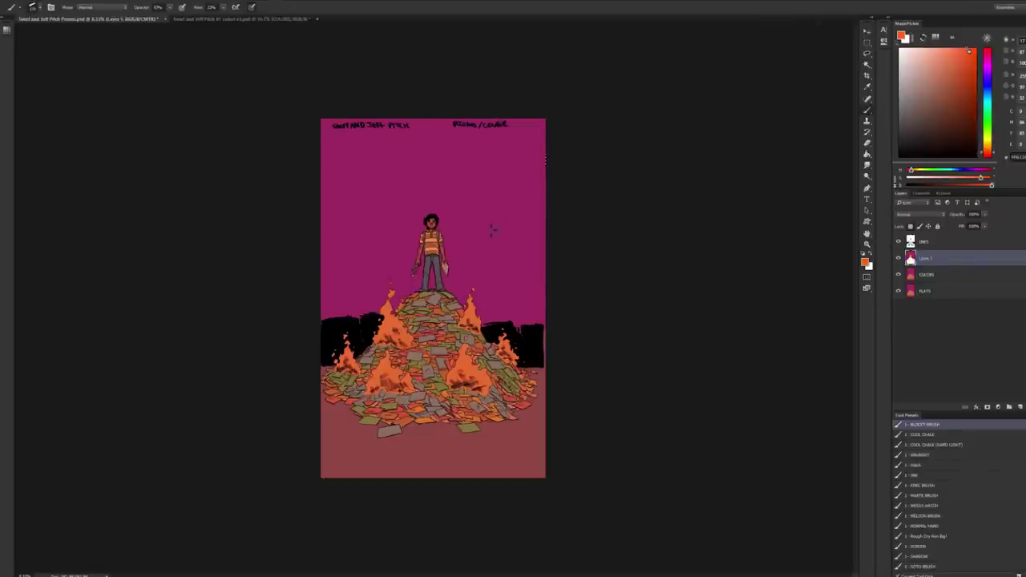
pyautogui.keyDown('alt'); pyautogui.click(492, 229); pyautogui.keyUp('alt')
pyautogui.moveTo(988, 152); pyautogui.dragTo(988, 51)
pyautogui.click(922, 566)
pyautogui.moveTo(329, 257); pyautogui.dragTo(514, 264)
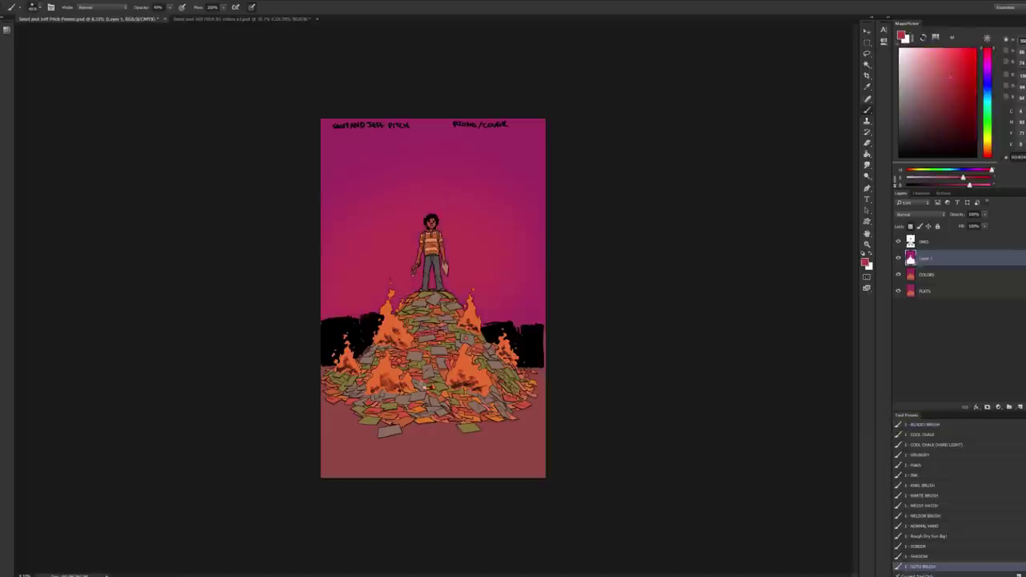
pyautogui.keyDown('alt'); pyautogui.click(470, 230); pyautogui.keyUp('alt')
pyautogui.moveTo(325, 297); pyautogui.dragTo(541, 289)
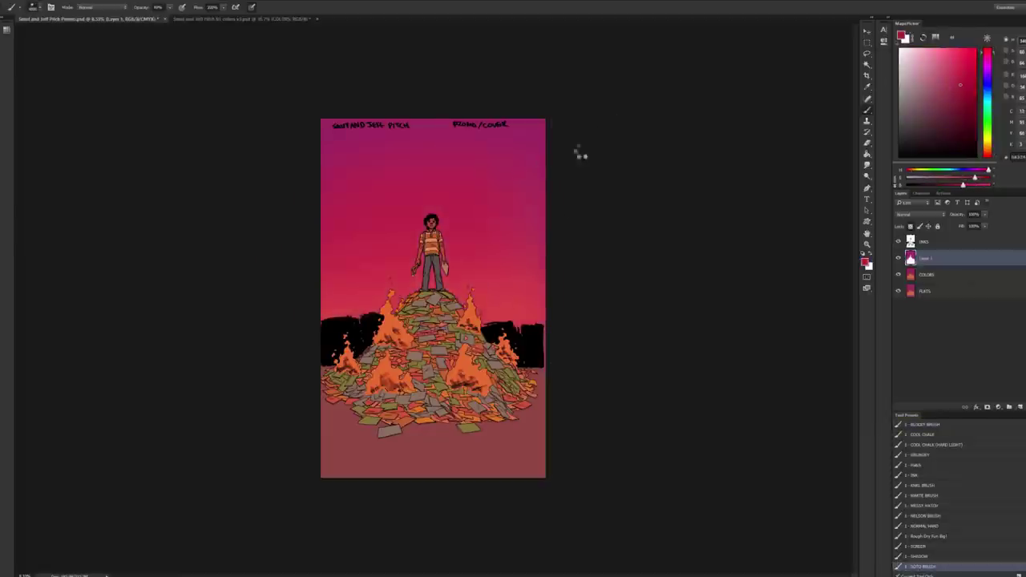
# Step: Lower the COLORS layer's saturation by 14 with Hue/Saturation
pyautogui.press('z')
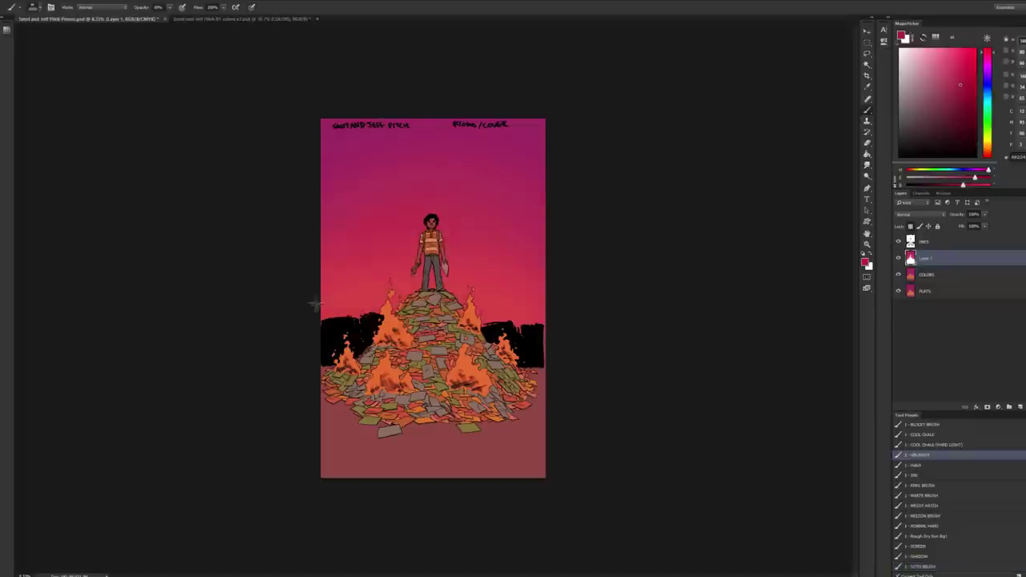
pyautogui.click(461, 241)
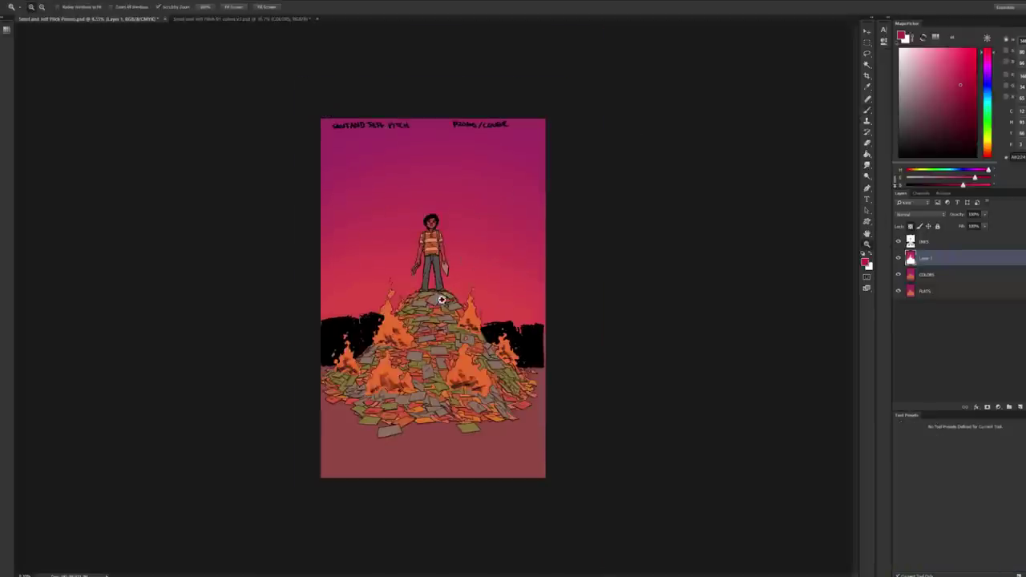
pyautogui.click(441, 299)
pyautogui.click(927, 274)
pyautogui.hotkey('ctrl', 'u')
pyautogui.moveTo(653, 243); pyautogui.dragTo(646, 230)
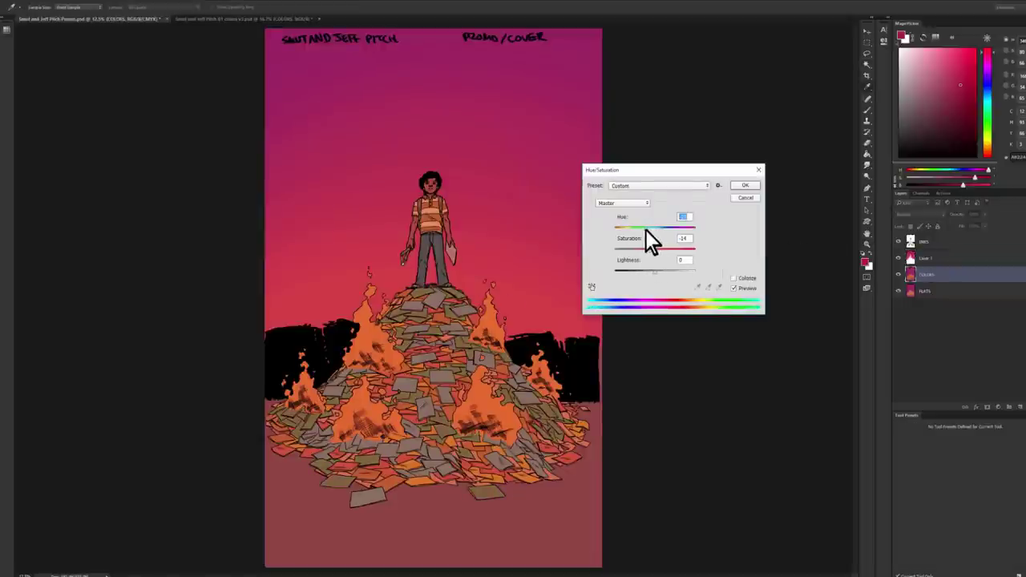
pyautogui.click(746, 186)
pyautogui.hotkey('ctrl', '-')
# Step: Paste the cloud image, scale it over the page, mask it and blend it as Overlay
pyautogui.press('l')
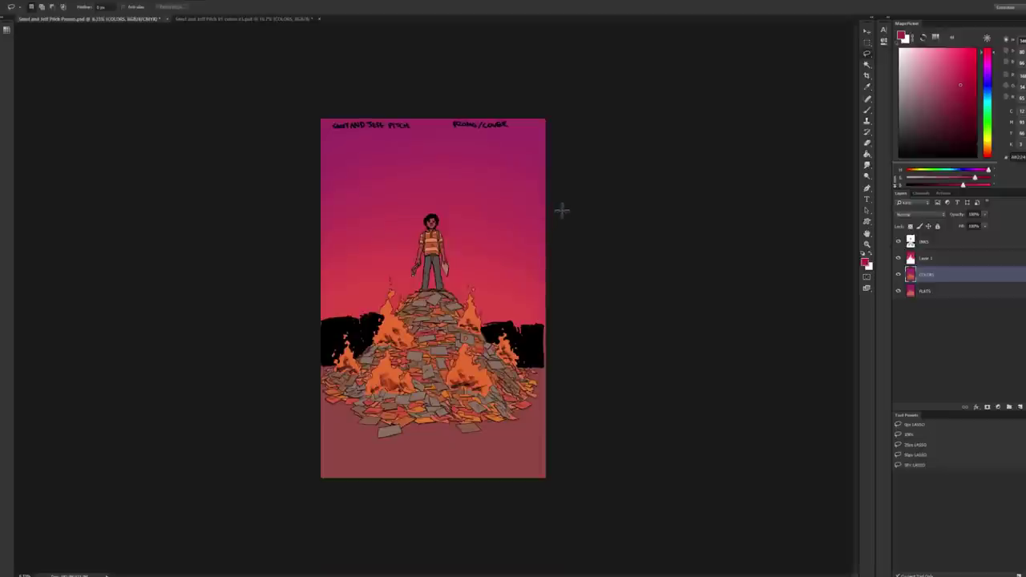
pyautogui.hotkey('ctrl', 'v')
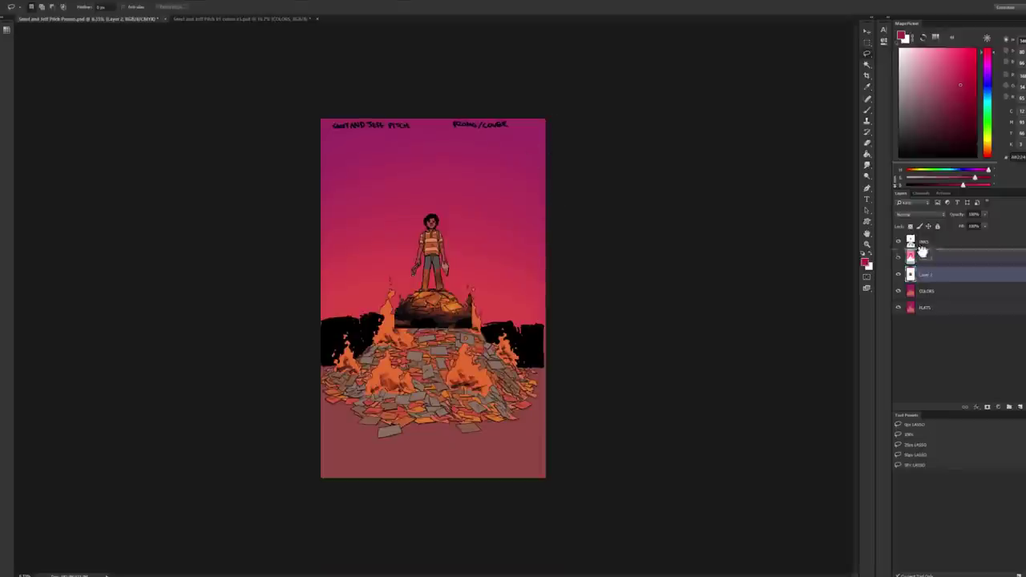
pyautogui.hotkey('ctrl', 't')
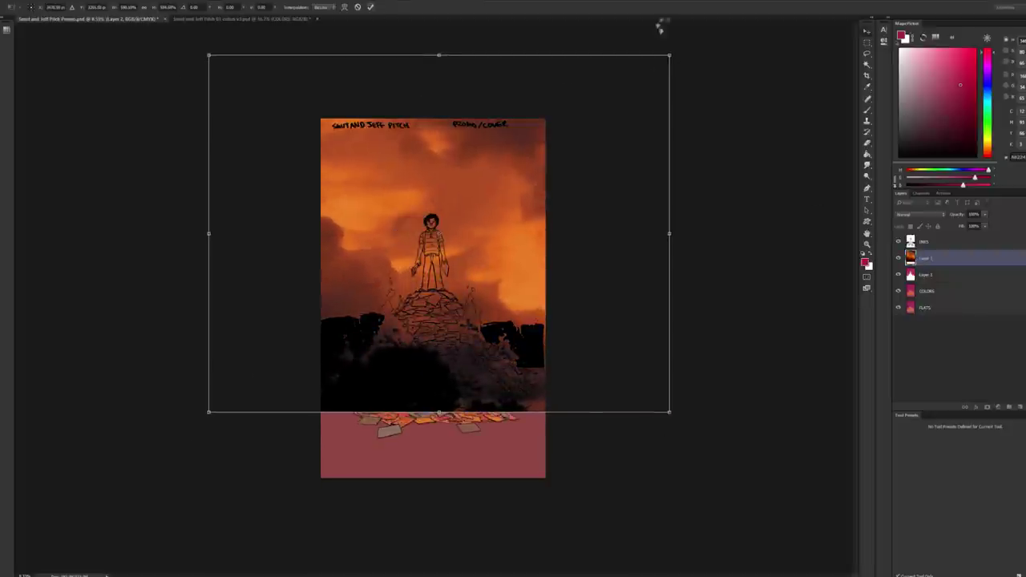
pyautogui.press('Return')
pyautogui.keyDown('ctrl'); pyautogui.click(911, 307); pyautogui.keyUp('ctrl')
pyautogui.click(915, 214)
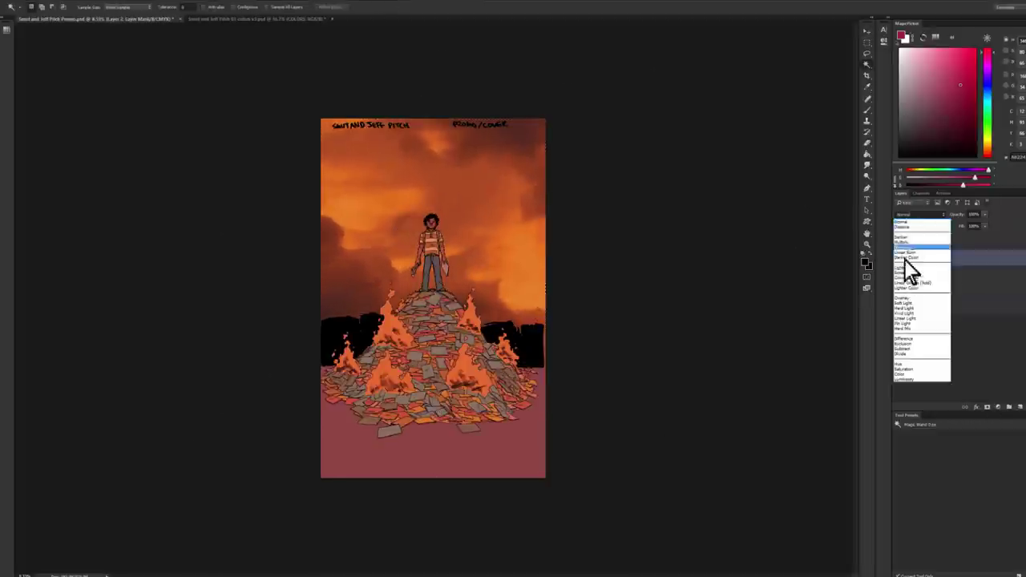
pyautogui.click(914, 365)
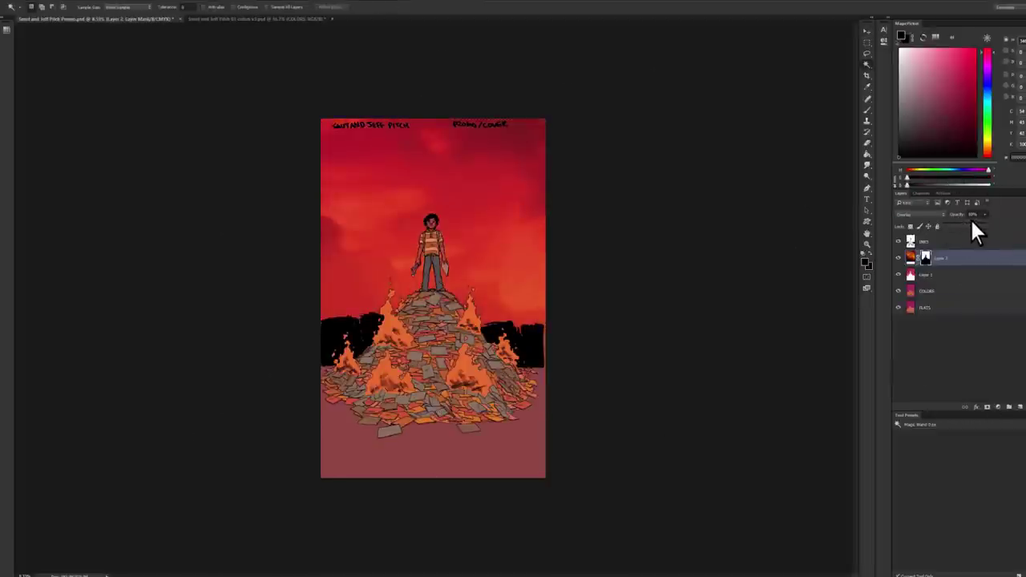
# Step: Shift the Levels midtones on Layer 1 to adjust the sky's brightness
pyautogui.press('b')
pyautogui.hotkey('ctrl', '+')
pyautogui.click(927, 274)
pyautogui.press('i')
pyautogui.hotkey('ctrl', '-')
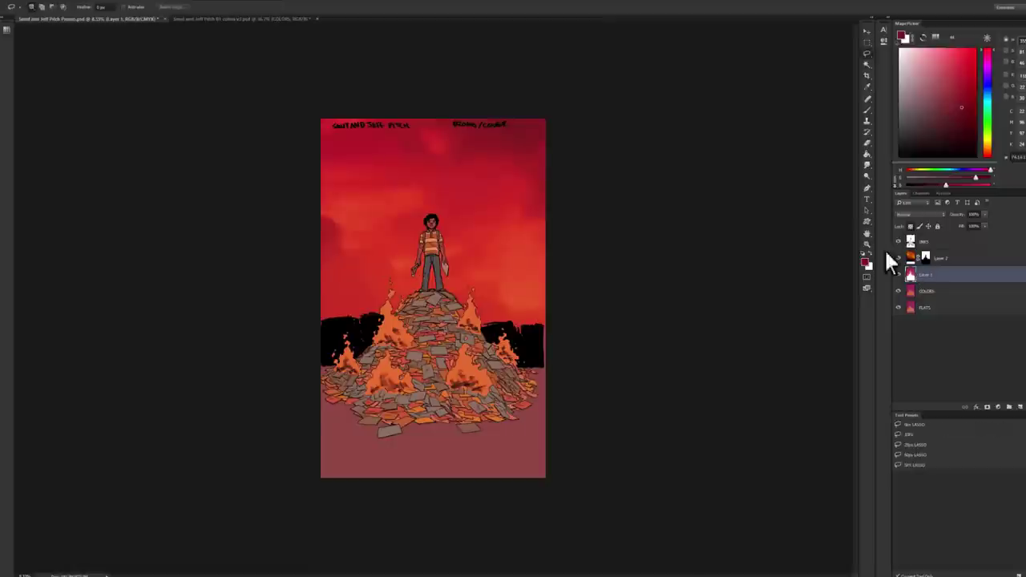
pyautogui.hotkey('ctrl', 'l')
pyautogui.moveTo(784, 333)
pyautogui.mouseDown()
pyautogui.moveTo(763, 333)
pyautogui.moveTo(774, 334)
pyautogui.mouseUp()
pyautogui.click(866, 252)
# Step: Desaturate the clouds from red toward pink with Hue/Saturation
pyautogui.press('l')
pyautogui.hotkey('ctrl', 'u')
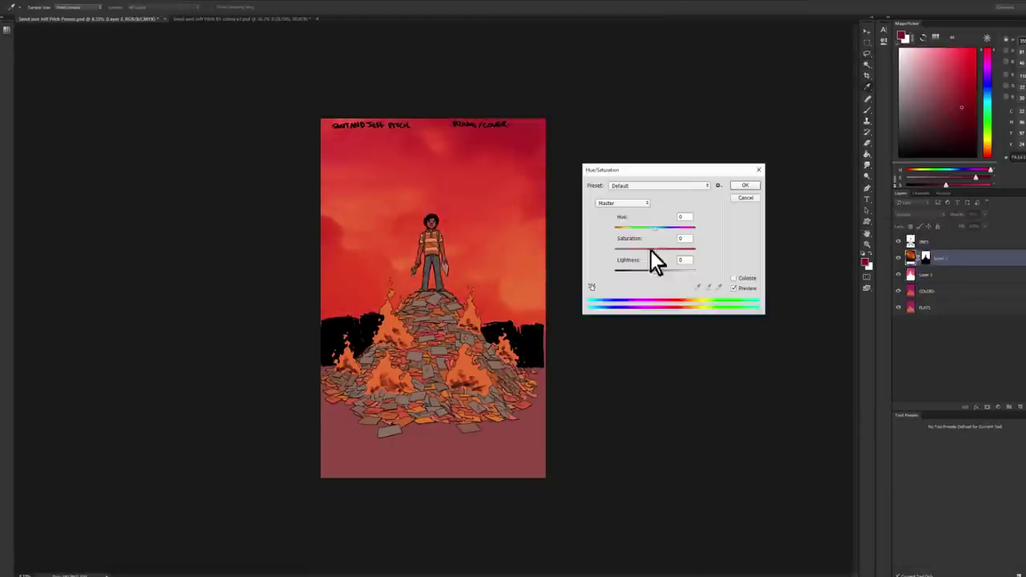
pyautogui.moveTo(655, 250)
pyautogui.mouseDown()
pyautogui.moveTo(629, 250)
pyautogui.moveTo(653, 282)
pyautogui.mouseUp()
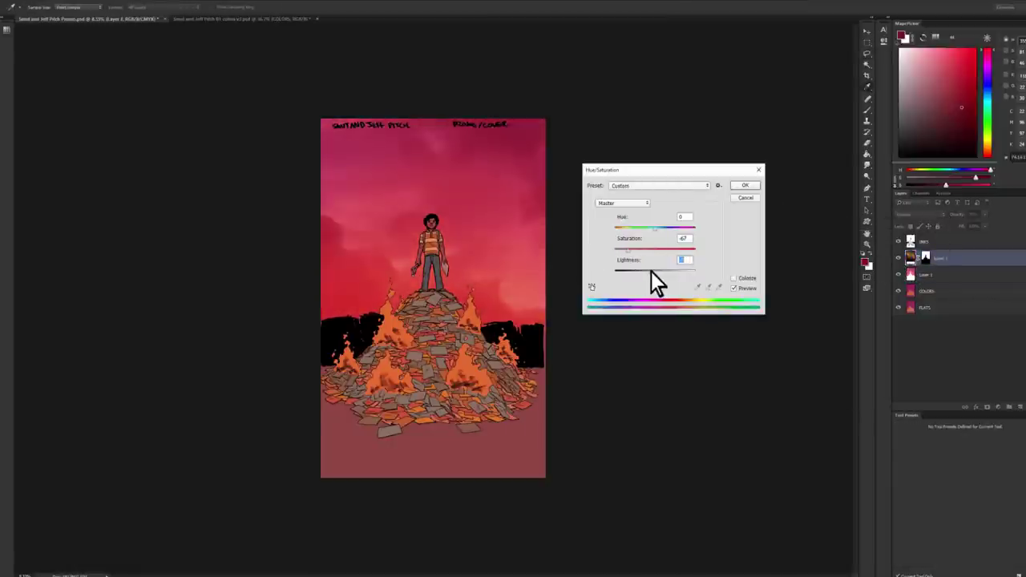
pyautogui.press('Return')
pyautogui.hotkey('ctrl', '0')
pyautogui.press('b')
pyautogui.click(927, 456)
# Step: Merge the cloud layer into the sky layer and sample pink sky colours
pyautogui.hotkey('ctrl', 'e')
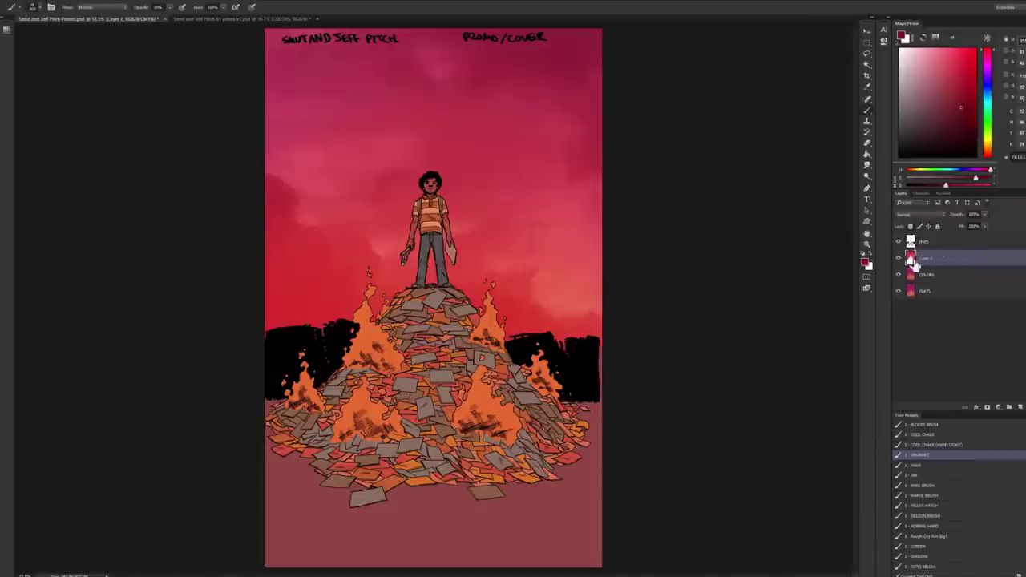
pyautogui.click(928, 516)
pyautogui.keyDown('alt'); pyautogui.click(265, 207); pyautogui.keyUp('alt')
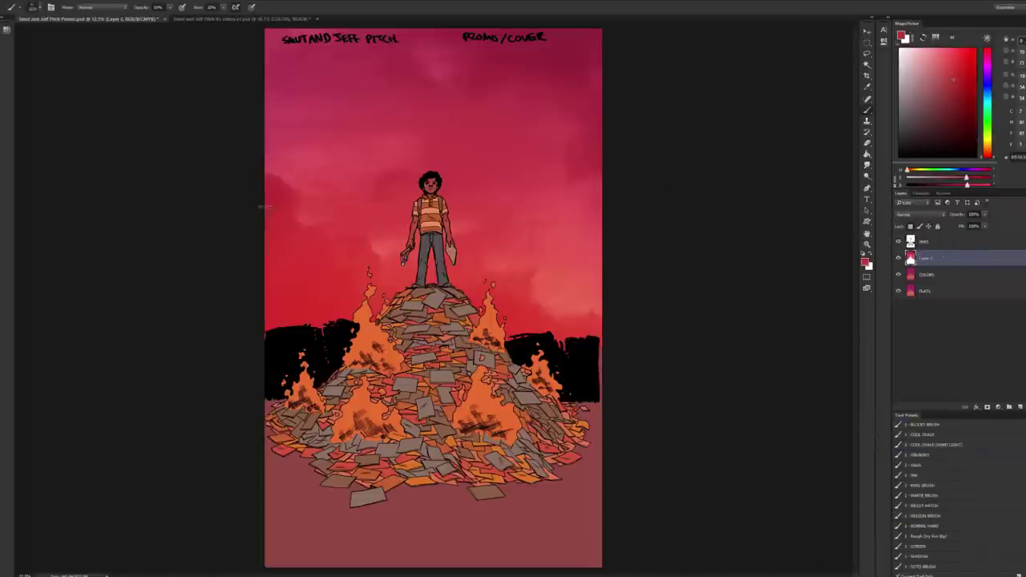
pyautogui.keyDown('alt'); pyautogui.click(556, 284); pyautogui.keyUp('alt')
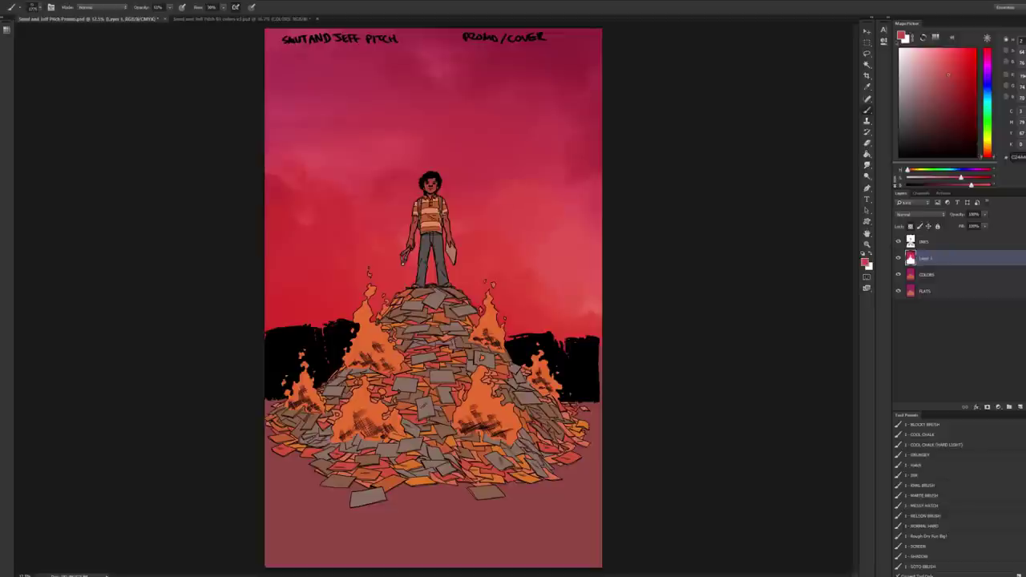
pyautogui.keyDown('alt'); pyautogui.click(535, 174); pyautogui.keyUp('alt')
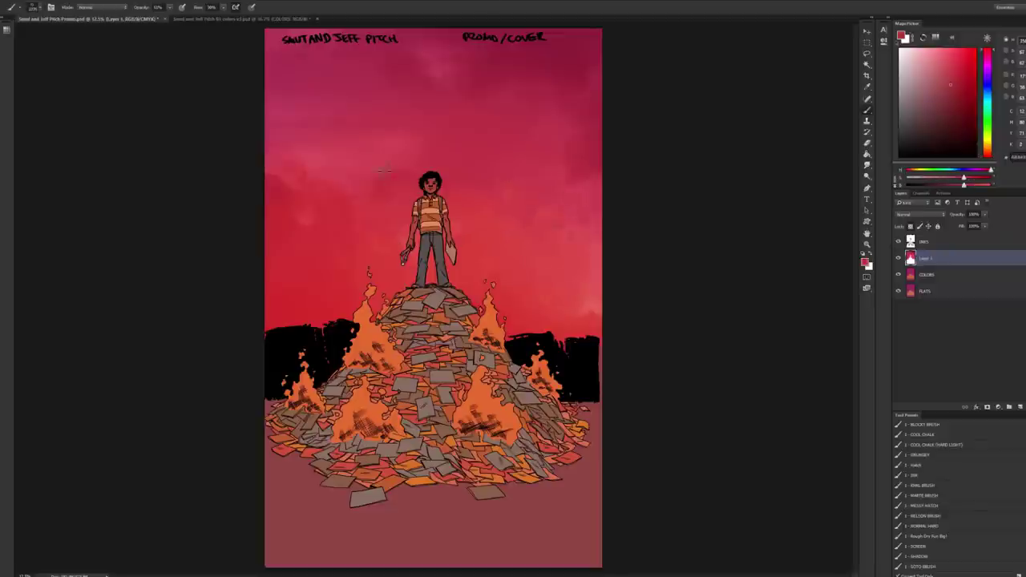
pyautogui.keyDown('alt'); pyautogui.click(294, 158); pyautogui.keyUp('alt')
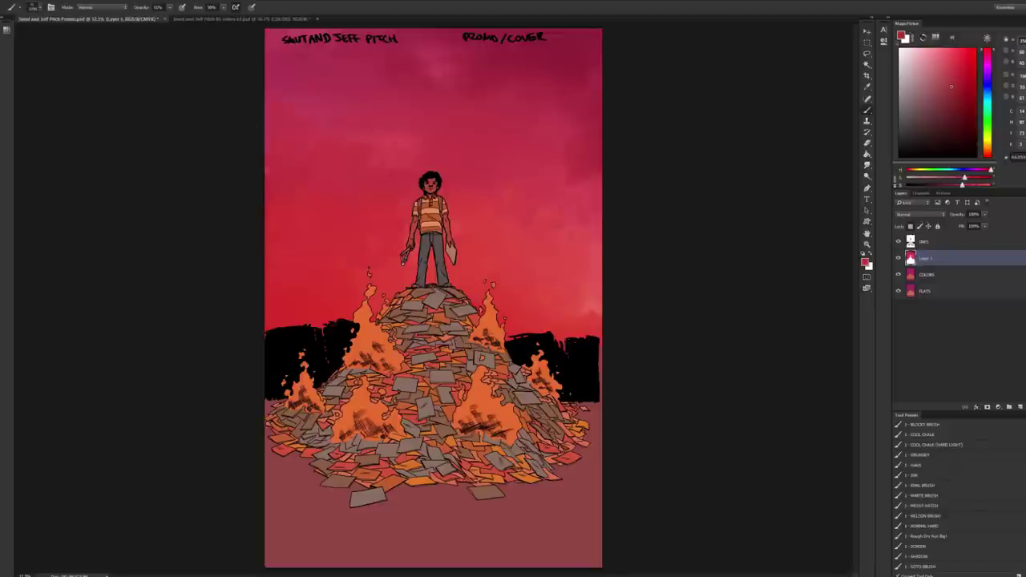
pyautogui.keyDown('alt'); pyautogui.click(597, 310); pyautogui.keyUp('alt')
# Step: Paint soft lighter pink strokes in the upper sky with the SOTO BRUSH preset
pyautogui.click(926, 496)
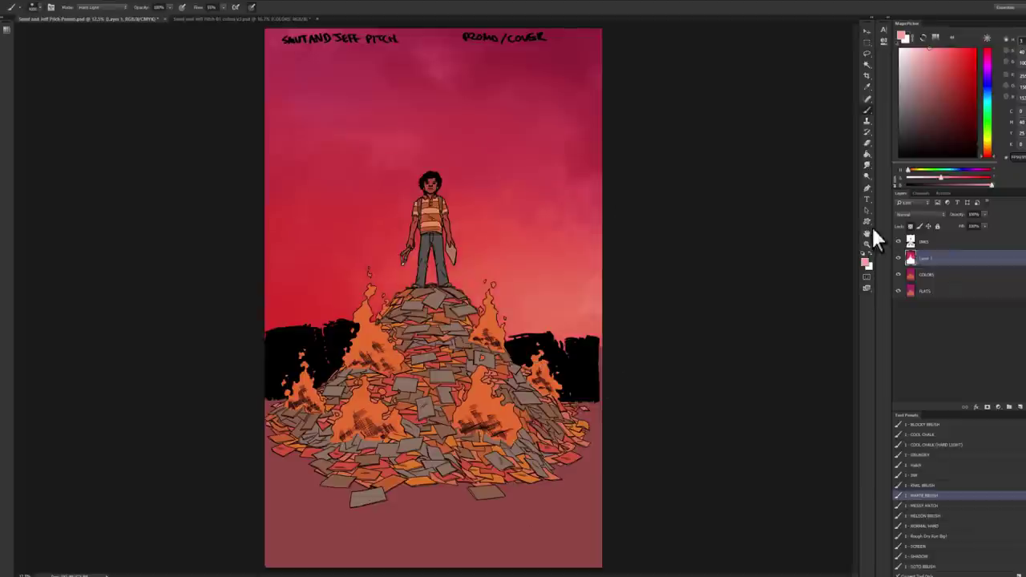
pyautogui.click(867, 244)
pyautogui.click(461, 179)
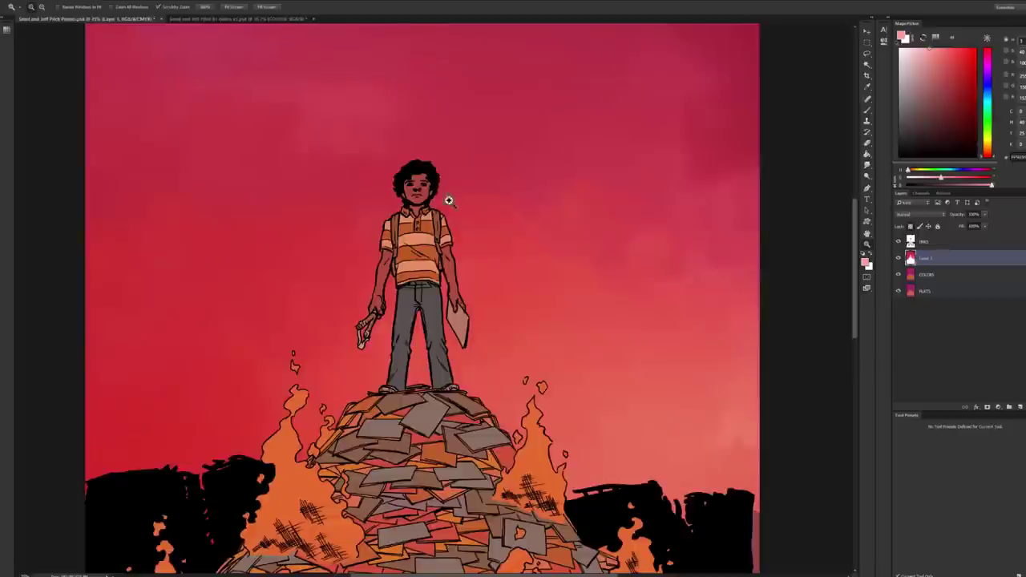
pyautogui.keyDown('alt'); pyautogui.click(449, 200); pyautogui.keyUp('alt')
pyautogui.click(926, 516)
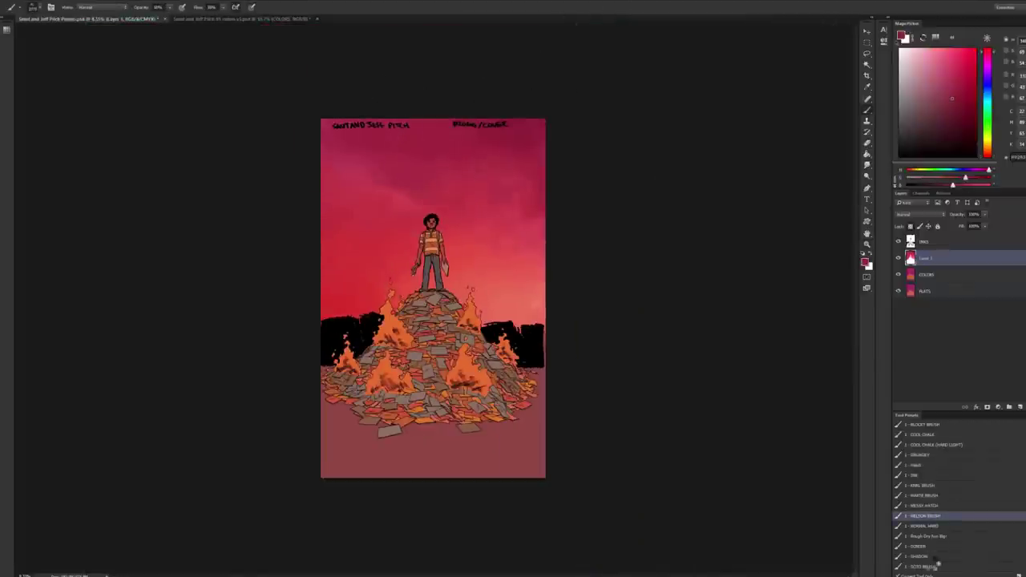
pyautogui.click(938, 565)
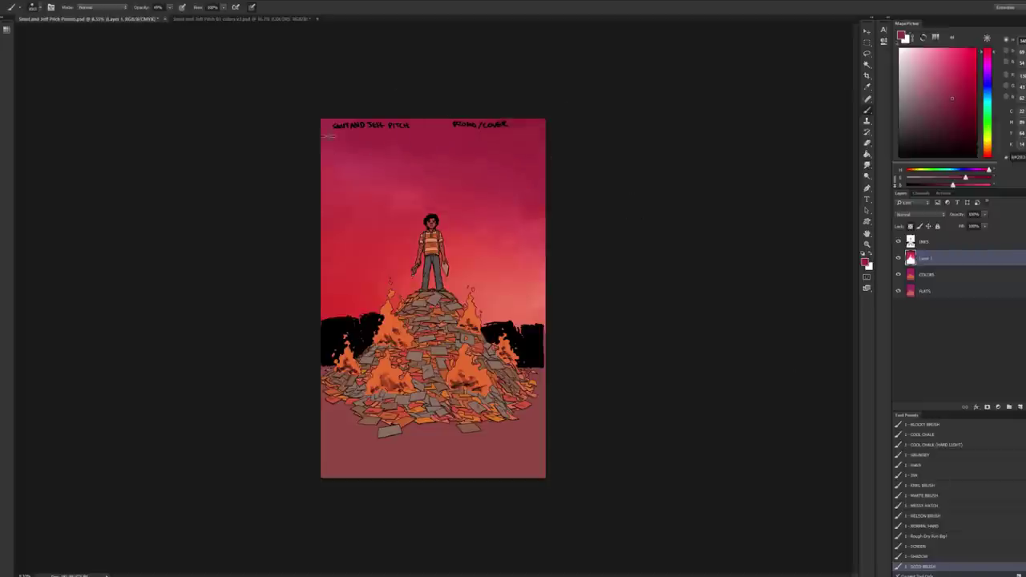
pyautogui.moveTo(410, 198); pyautogui.dragTo(513, 145)
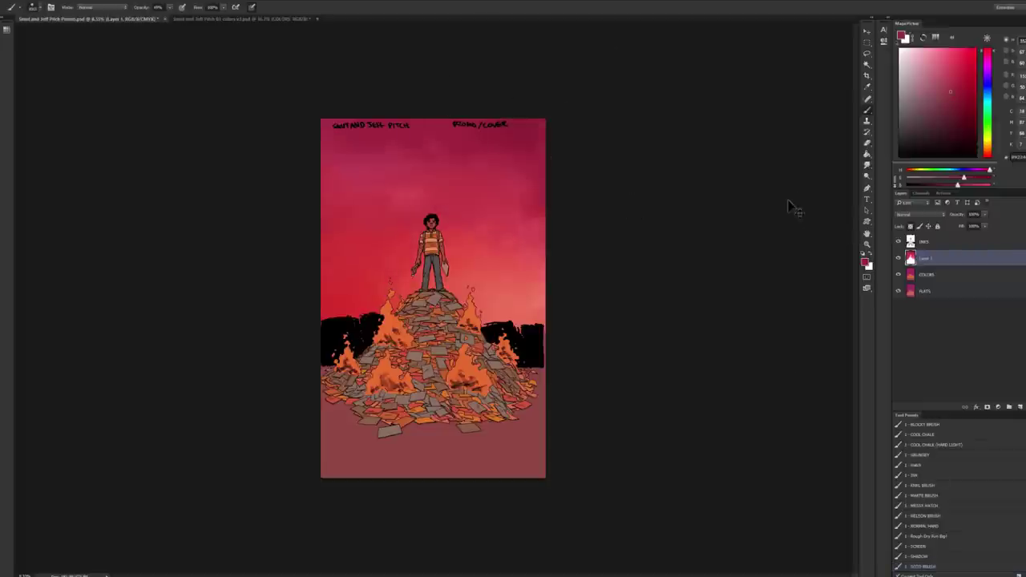
# Step: Sample lighter upper-sky colours with the MELTON brush, then use the SHADOW brush preset
pyautogui.click(926, 516)
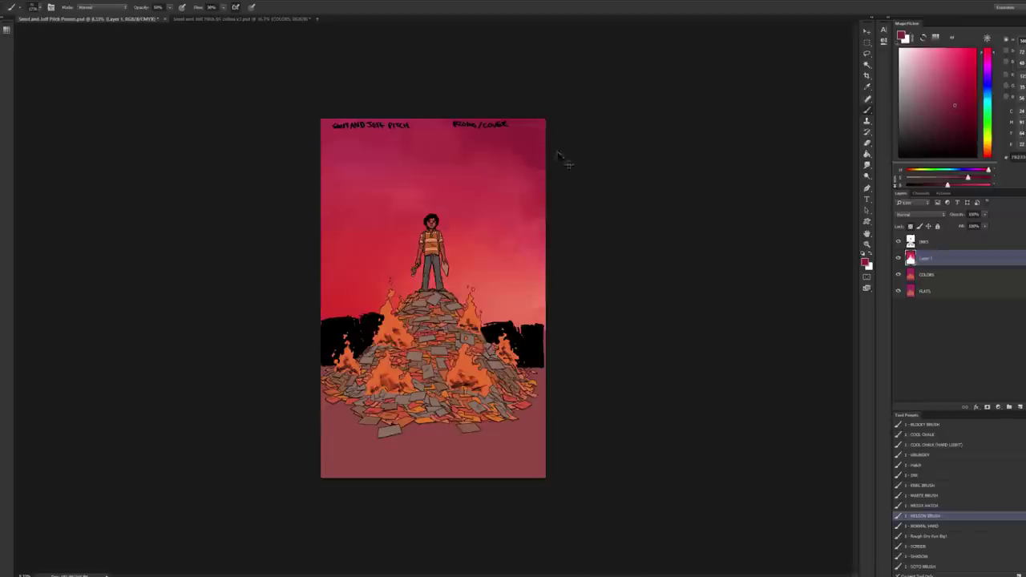
pyautogui.keyDown('alt'); pyautogui.click(530, 172); pyautogui.keyUp('alt')
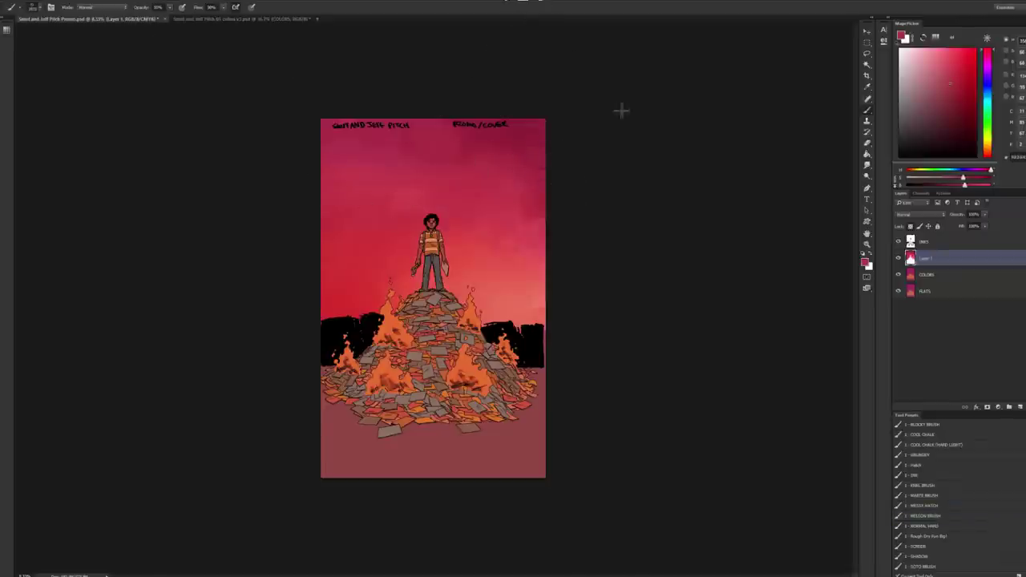
pyautogui.keyDown('alt'); pyautogui.click(469, 135); pyautogui.keyUp('alt')
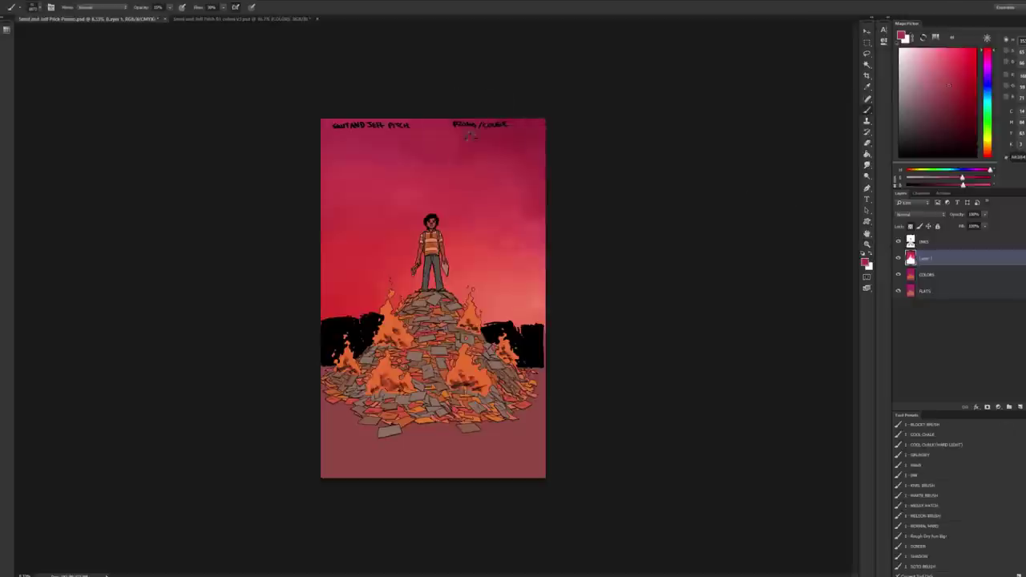
pyautogui.click(938, 553)
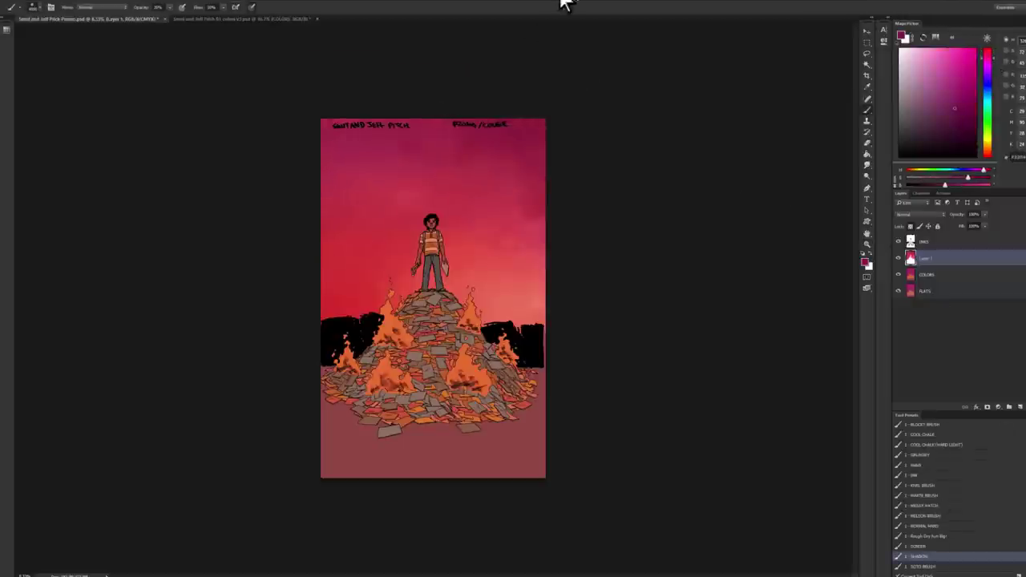
# Step: Merge the sky painting layer down into COLORS
pyautogui.press('z')
pyautogui.click(519, 56)
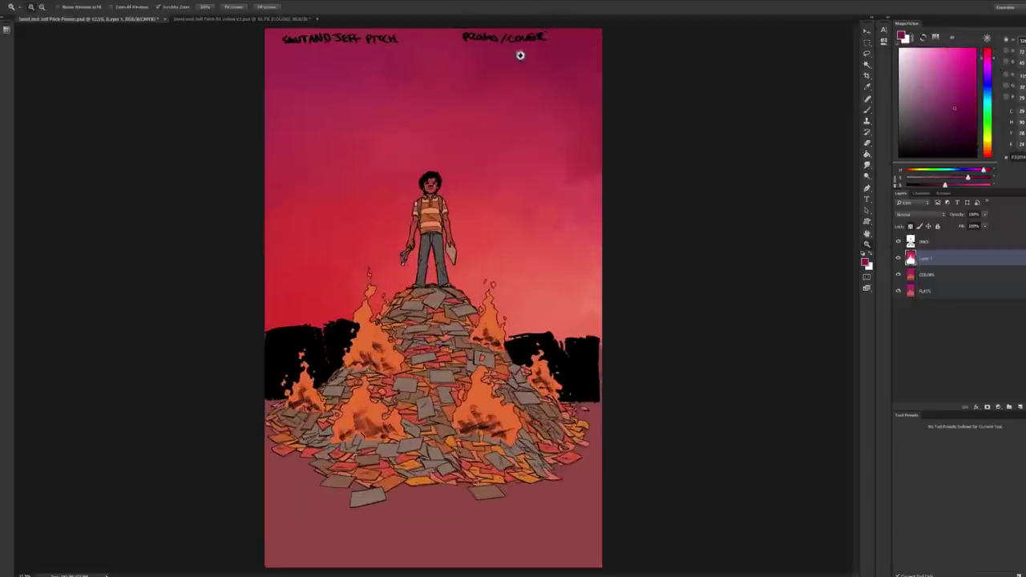
pyautogui.click(481, 130)
pyautogui.hotkey('ctrl', '0')
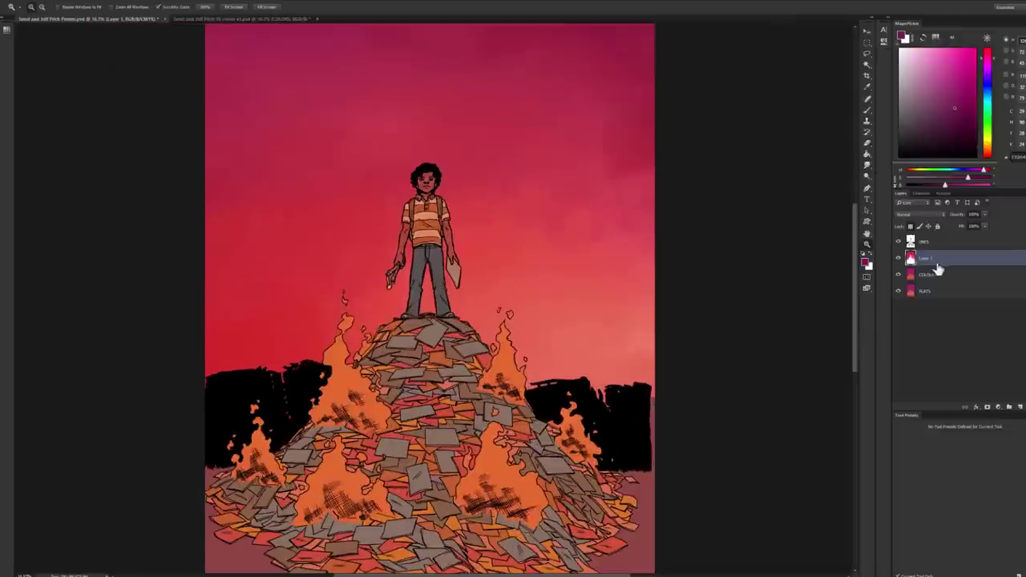
pyautogui.rightClick(934, 261)
pyautogui.click(874, 481)
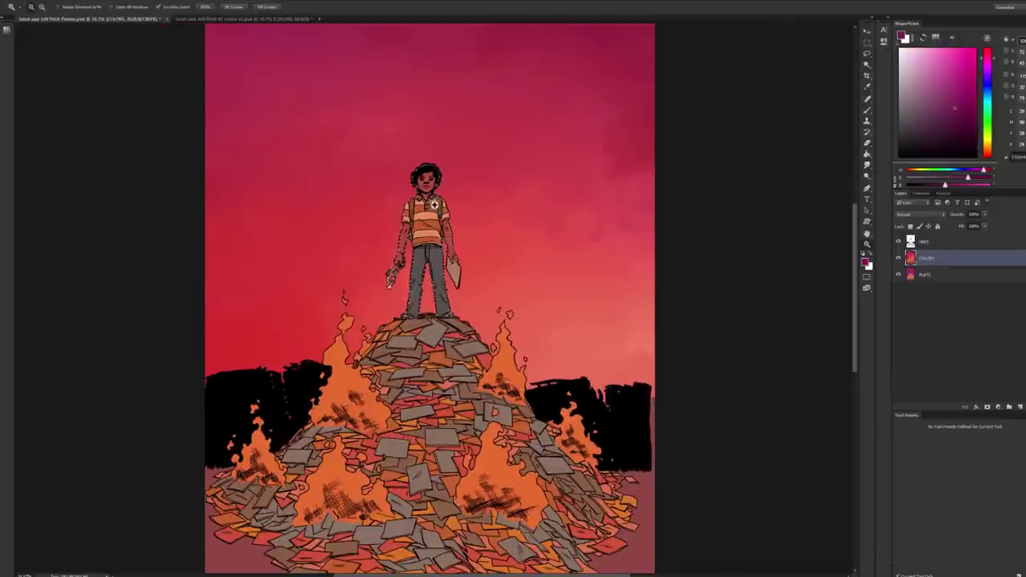
# Step: Paint a deeper orange highlight on the boy's right cheek
pyautogui.click(454, 161)
pyautogui.press('b')
pyautogui.click(965, 57)
pyautogui.scroll(2, 437, 152)
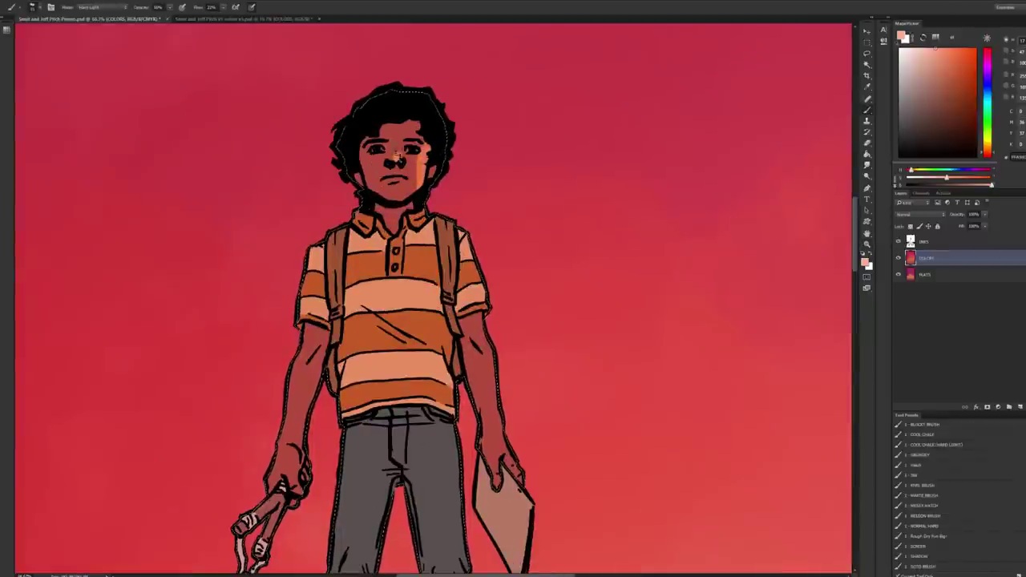
pyautogui.keyDown('alt'); pyautogui.click(419, 164); pyautogui.keyUp('alt')
pyautogui.moveTo(418, 160); pyautogui.dragTo(422, 183)
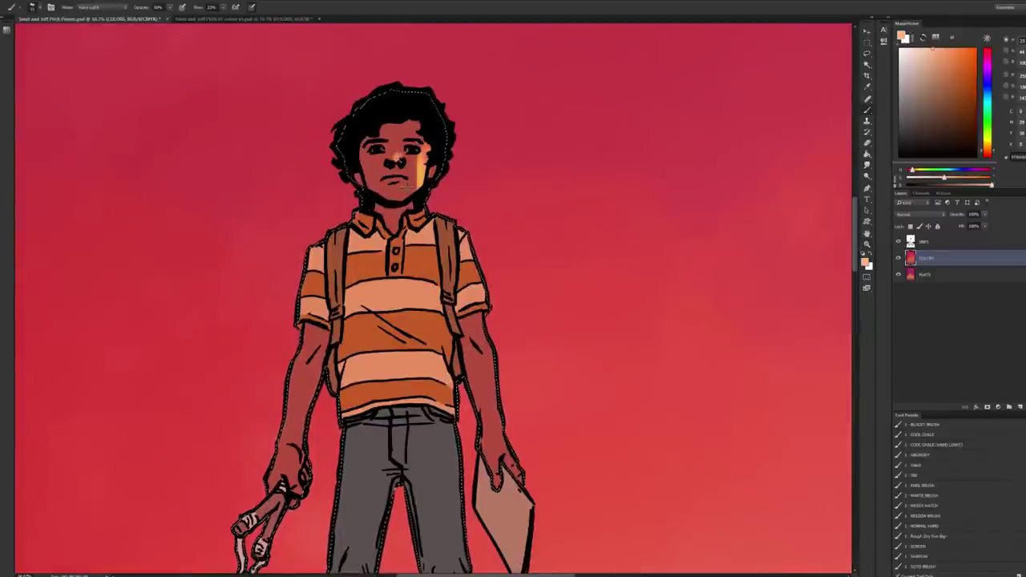
# Step: Clear the selection and paint a pale pink COOL CHALK highlight down the jeans' right side
pyautogui.click(922, 434)
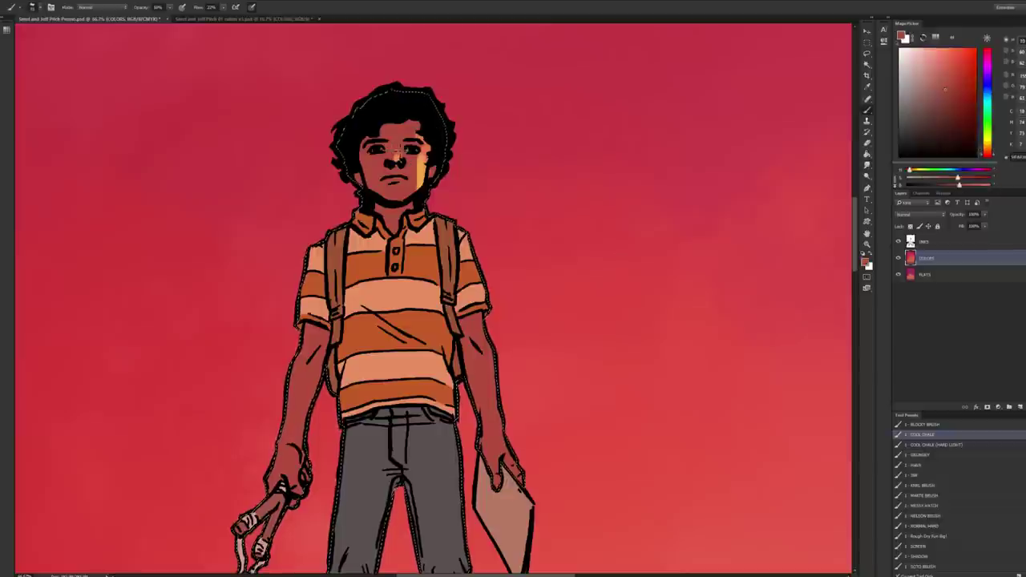
pyautogui.click(963, 66)
pyautogui.hotkey('ctrl', 'd')
pyautogui.scroll(-5, 434, 297)
pyautogui.scroll(4, 433, 296)
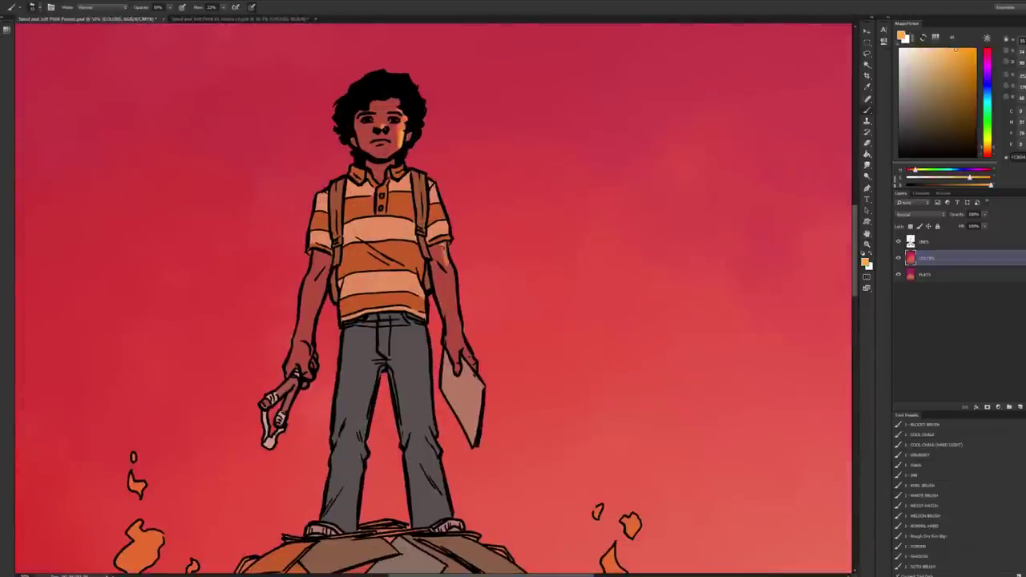
pyautogui.click(936, 50)
pyautogui.click(934, 444)
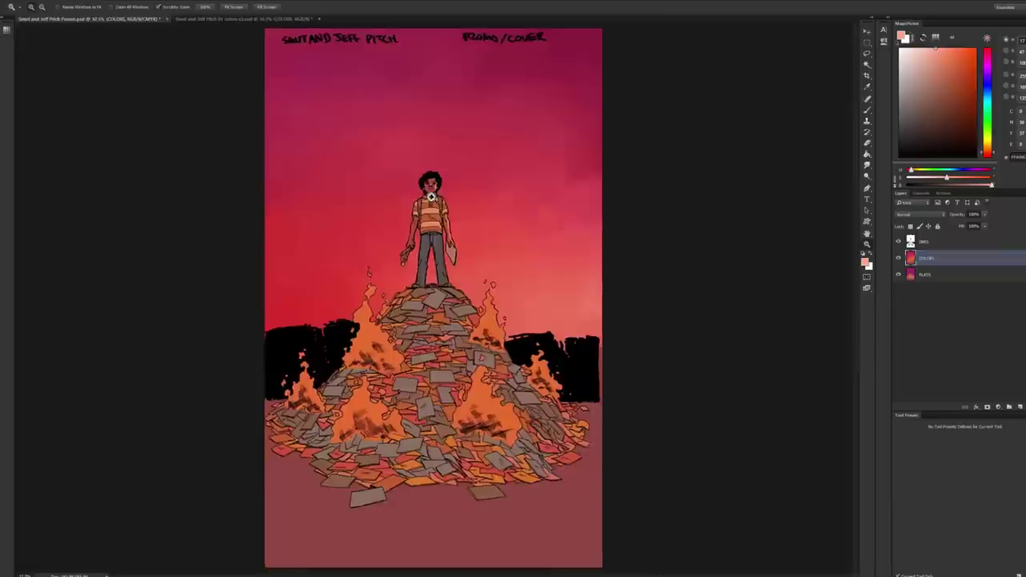
pyautogui.moveTo(450, 154); pyautogui.dragTo(449, 164)
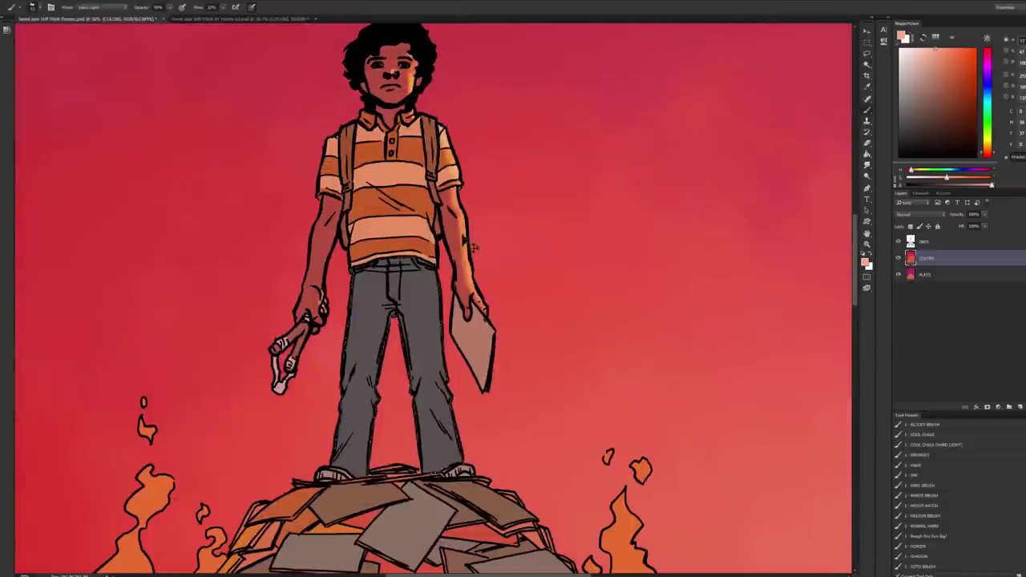
pyautogui.moveTo(444, 274); pyautogui.dragTo(438, 336)
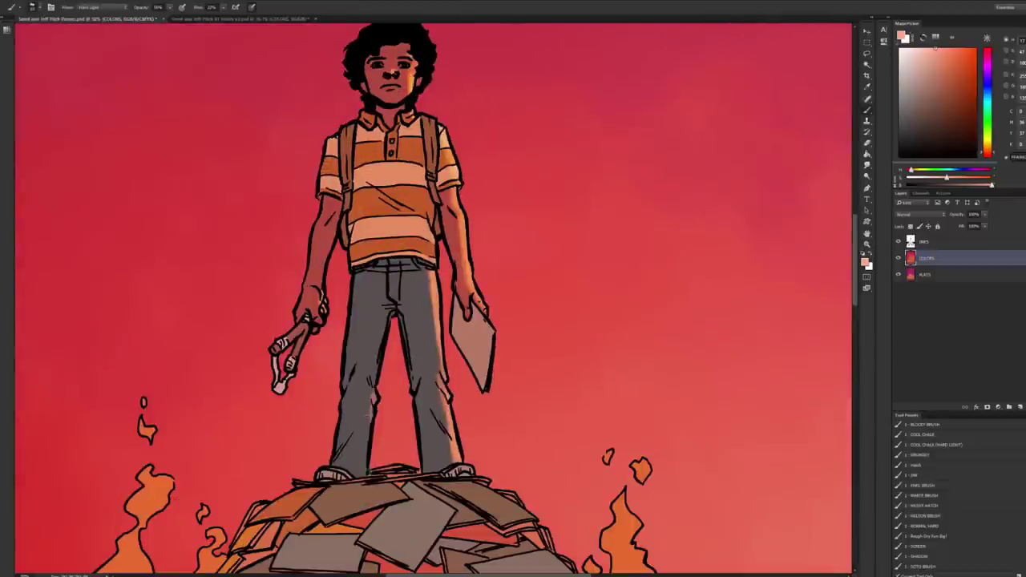
# Step: Zoom in on the boy and pile and set the COOL CHALK (HARD LIGHT) brush opacity
pyautogui.press('z')
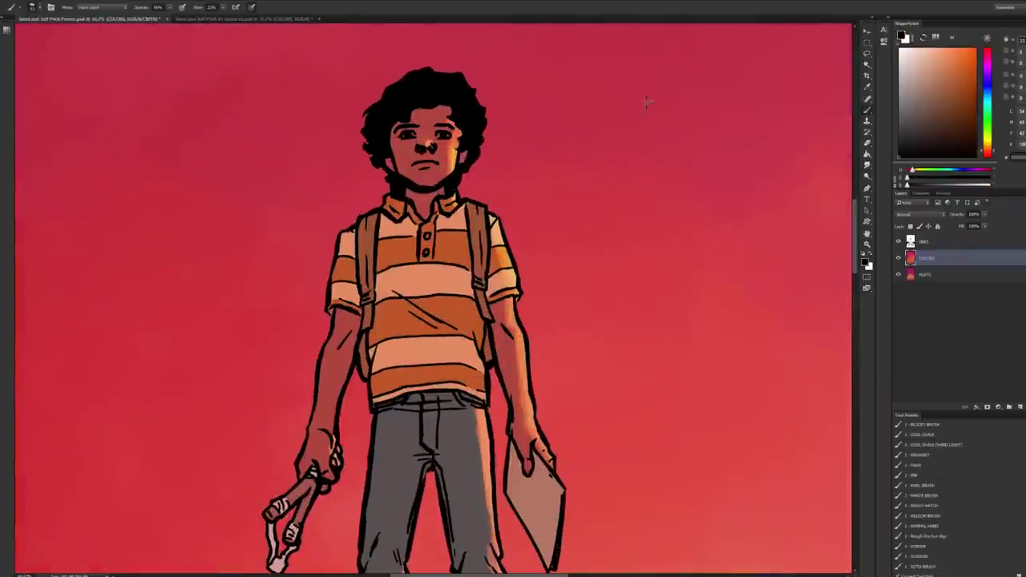
pyautogui.moveTo(818, 198); pyautogui.dragTo(598, 277)
pyautogui.hotkey('ctrl', '+')
pyautogui.hotkey('ctrl', '+')
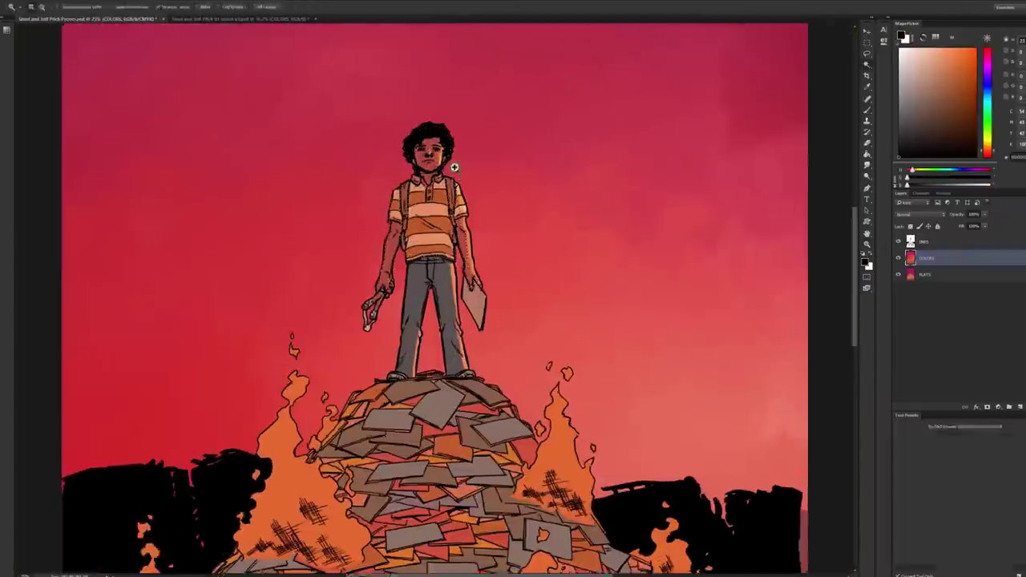
pyautogui.press('b')
pyautogui.press('5')
pyautogui.press('2')
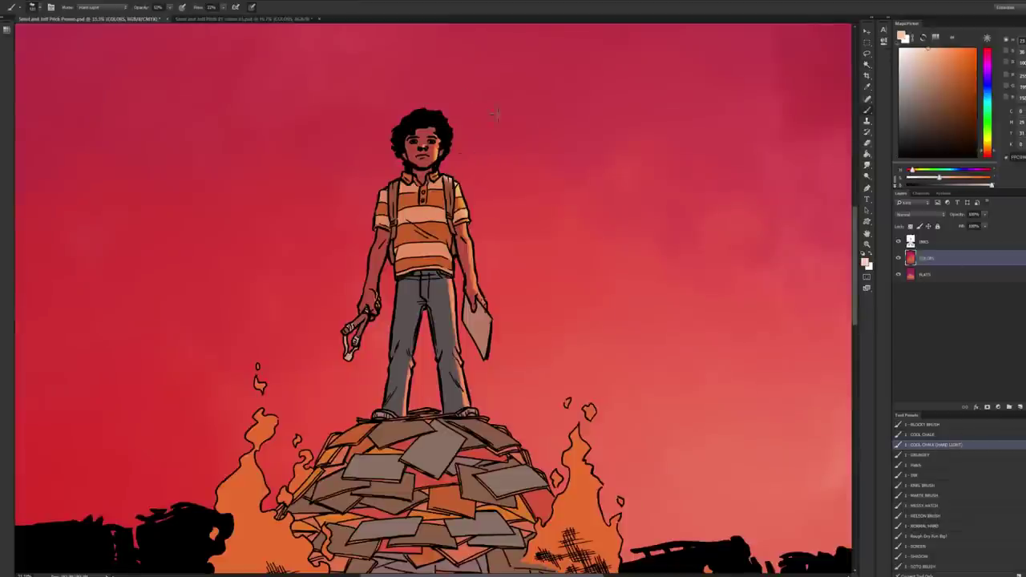
pyautogui.press('5')
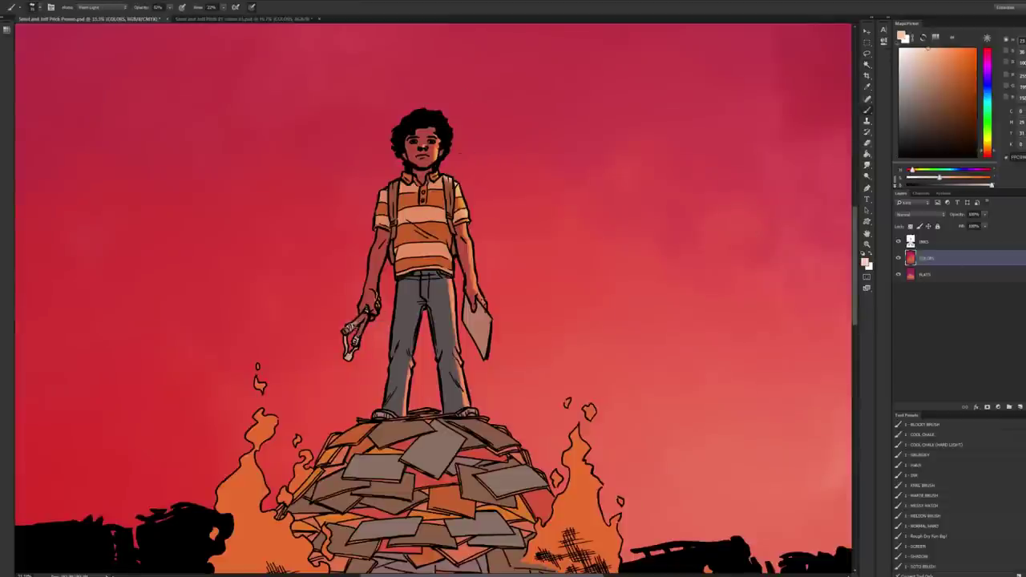
pyautogui.press('w')
pyautogui.hotkey('ctrl', '-')
pyautogui.hotkey('ctrl', '-')
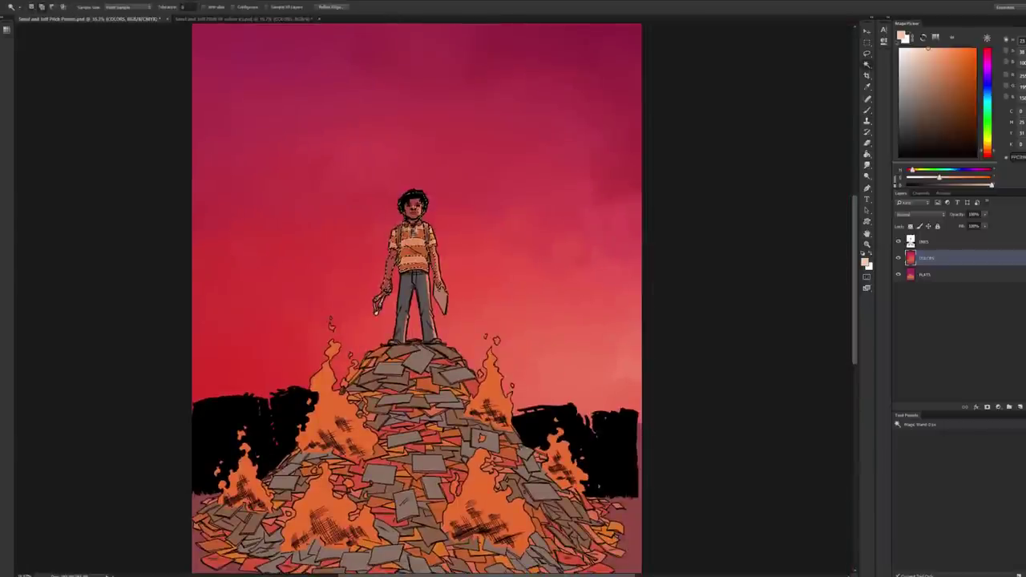
# Step: Open the Swatches panel, pick a blue swatch and set a layer to Color blending
pyautogui.press('b')
pyautogui.click(6, 29)
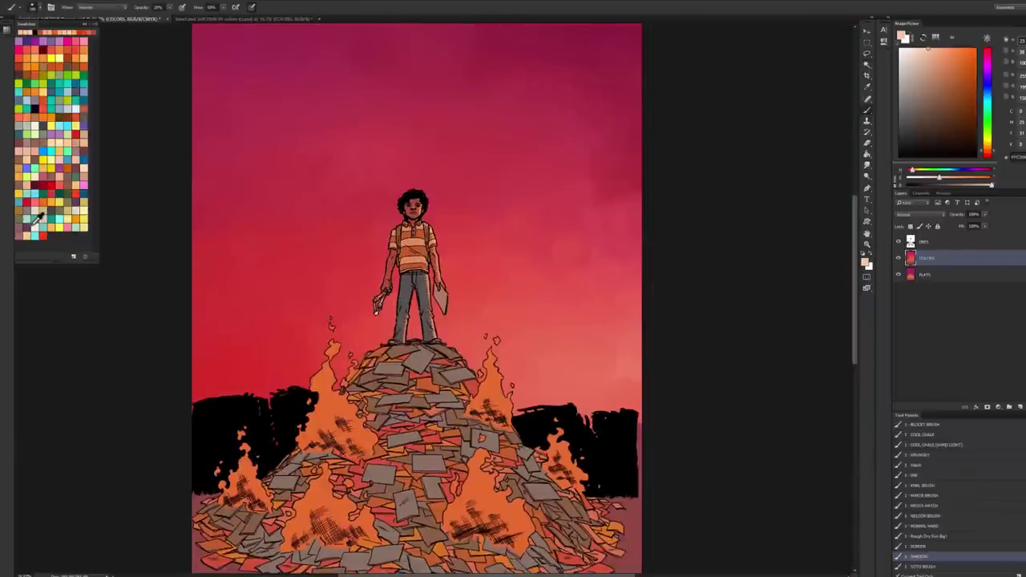
pyautogui.click(45, 211)
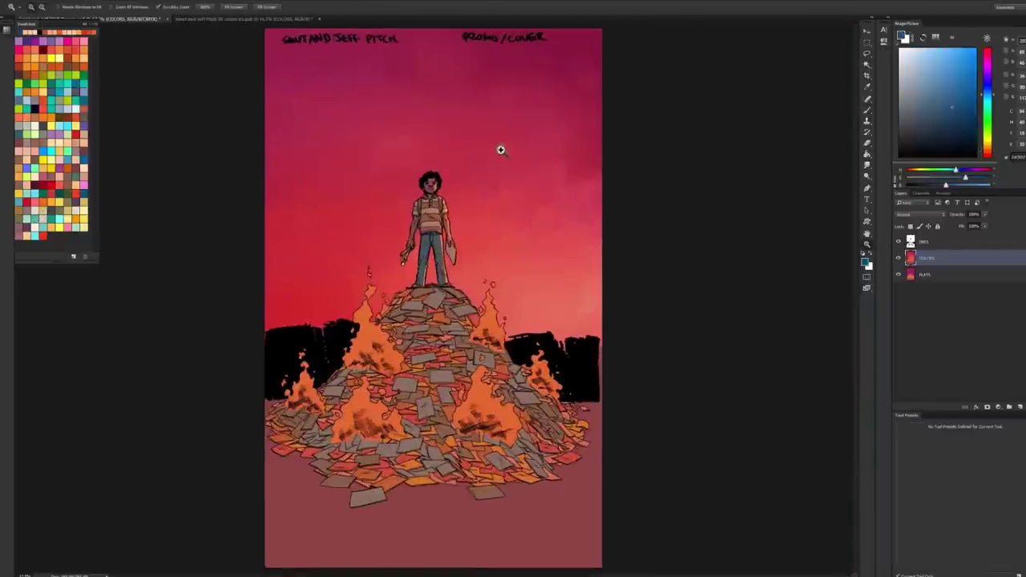
pyautogui.click(906, 288)
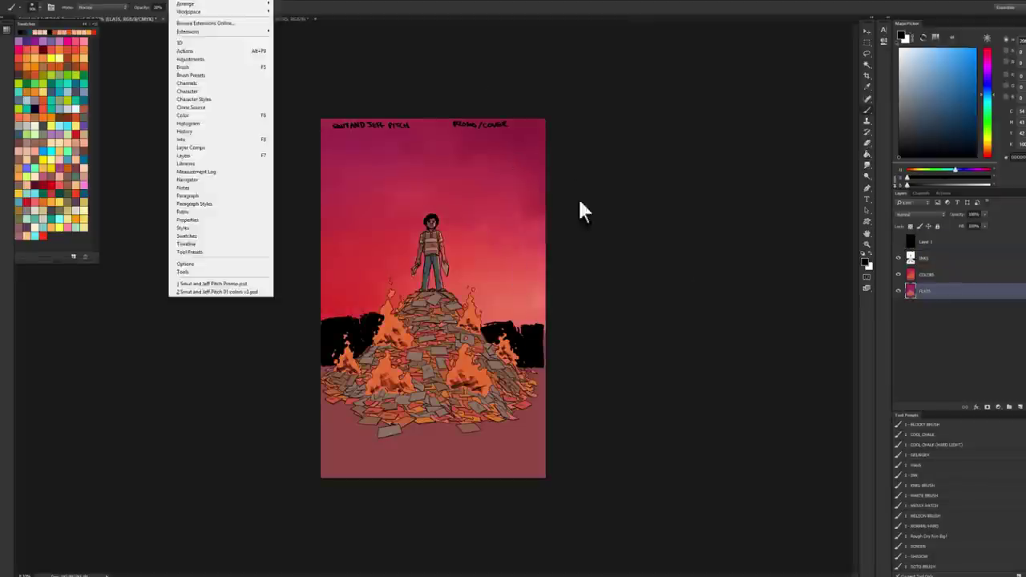
pyautogui.hotkey('ctrl', 'alt', 'shift', 'i')
pyautogui.click(630, 415)
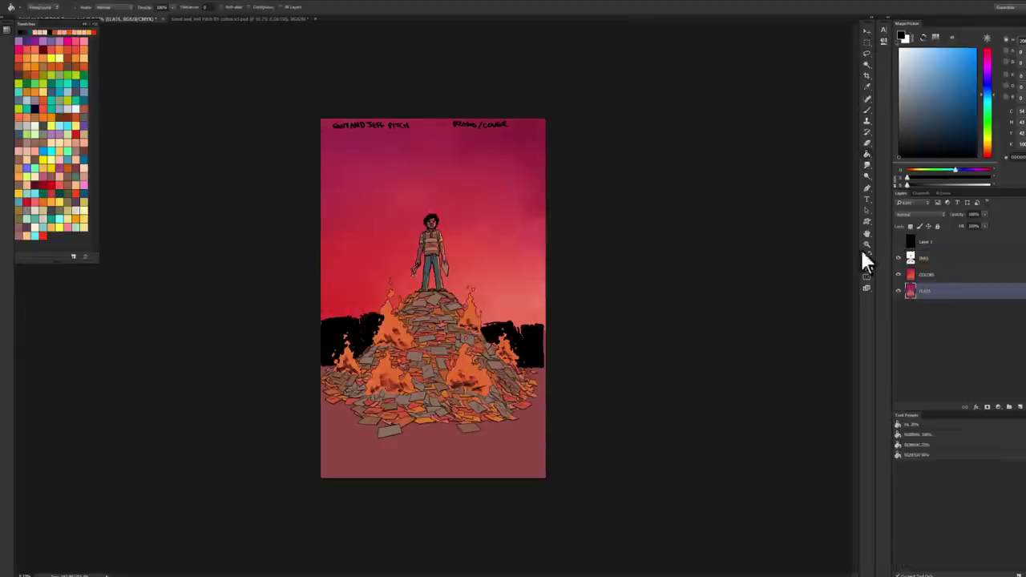
pyautogui.keyDown('ctrl'); pyautogui.click(910, 257); pyautogui.keyUp('ctrl')
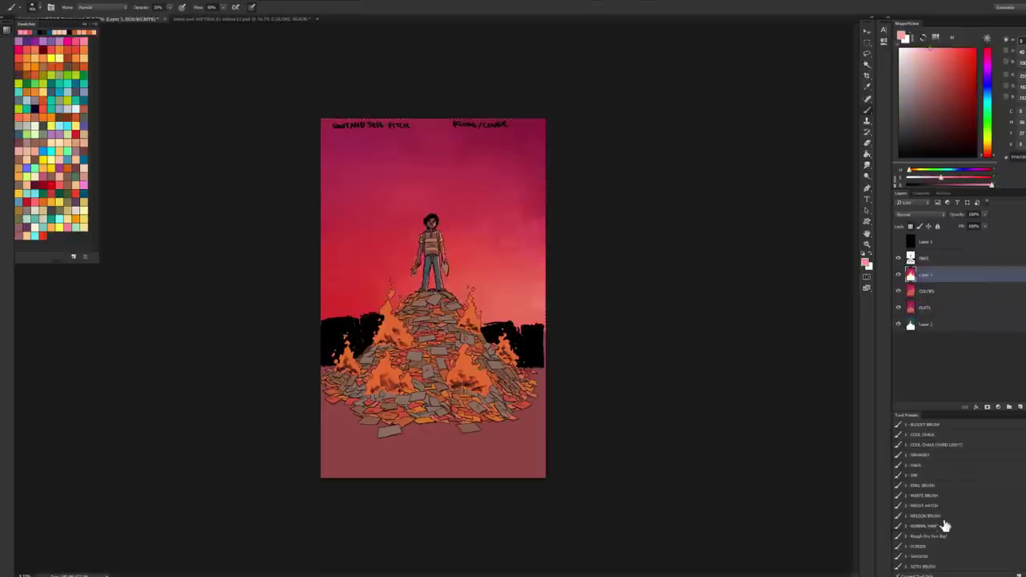
# Step: Set the brush to Overlay mode with a light peach colour and the SOTO BRUSH preset
pyautogui.click(100, 7)
pyautogui.click(97, 119)
pyautogui.click(989, 151)
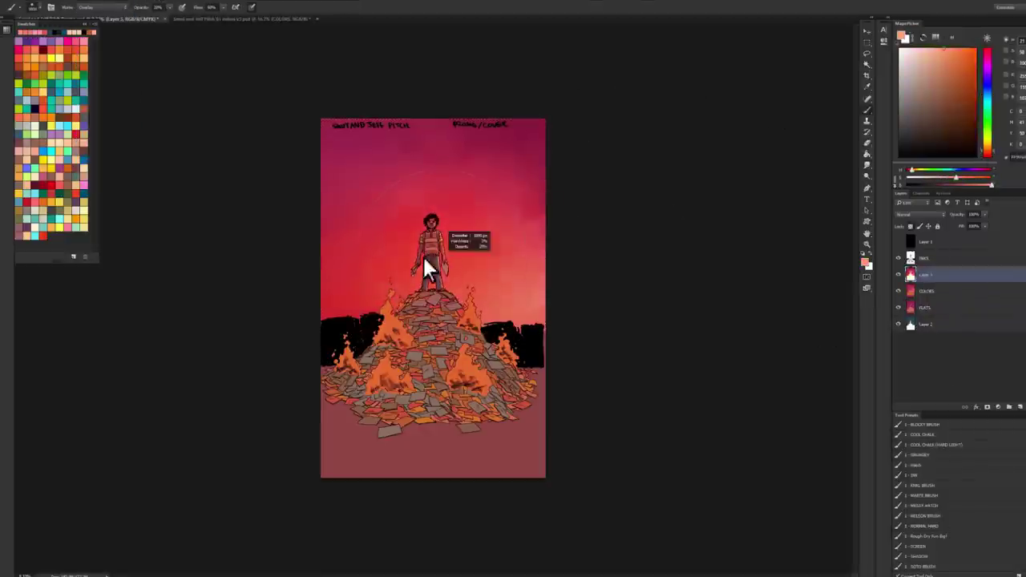
pyautogui.click(933, 48)
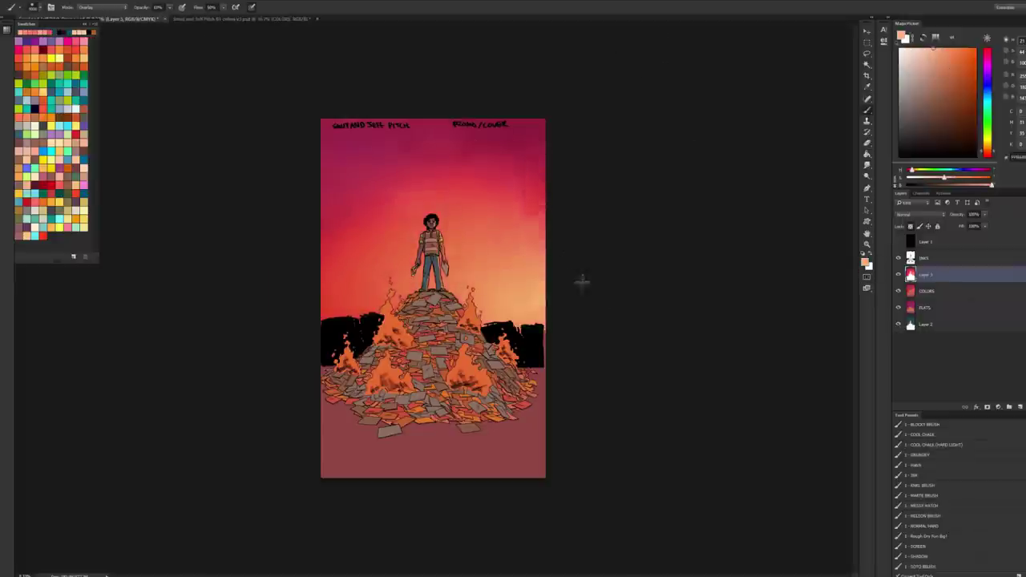
pyautogui.click(922, 567)
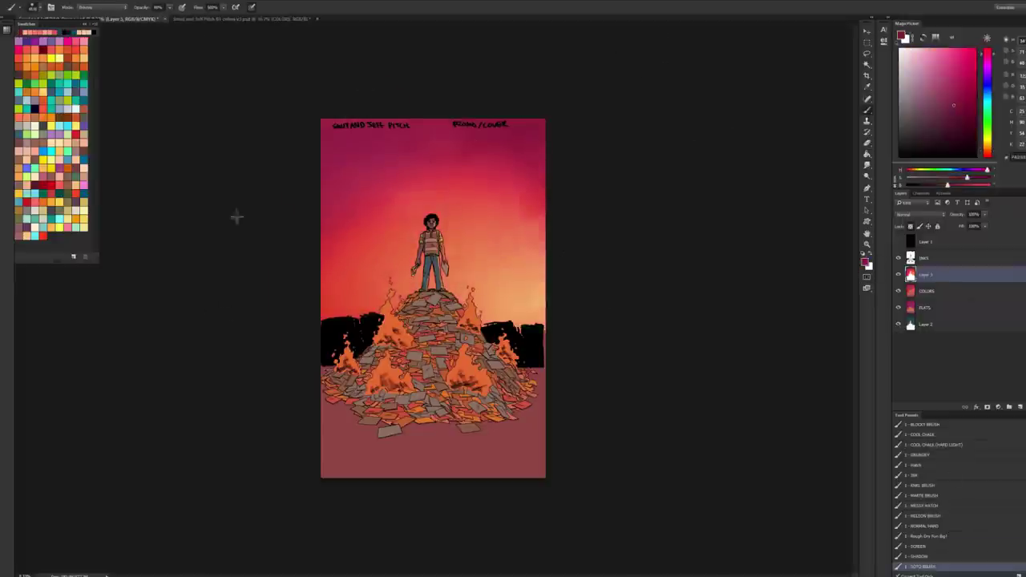
pyautogui.scroll(-2, 506, 181)
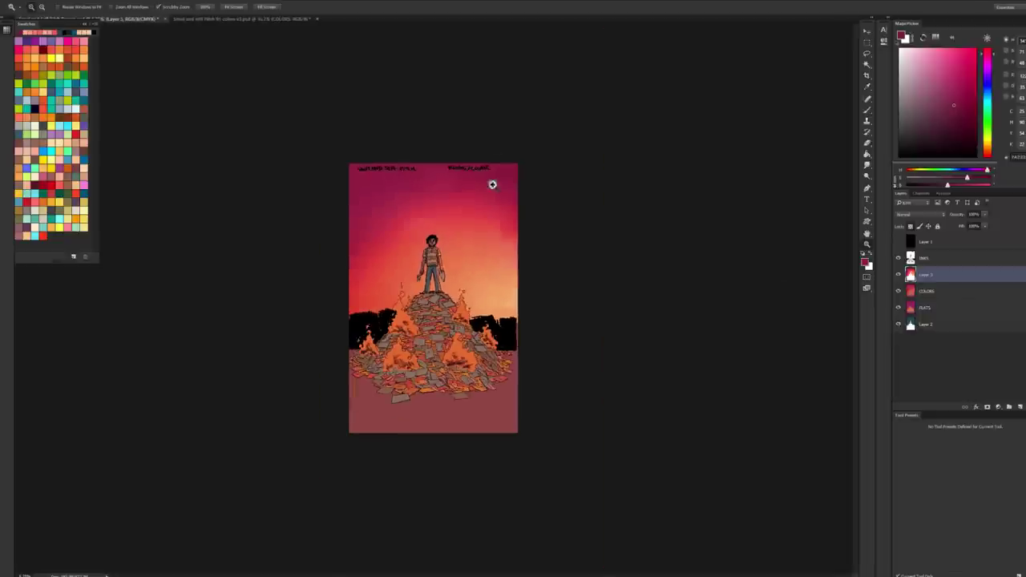
pyautogui.hotkey('ctrl', '0')
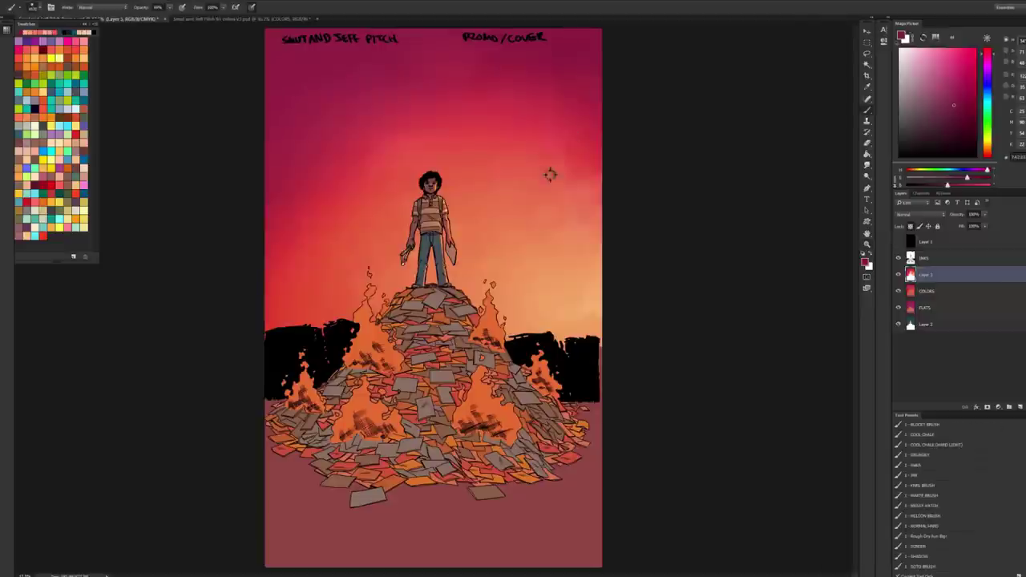
# Step: With a Color Dodge brush, brighten the glow beside the boy, the flames and the paper pile
pyautogui.press('l')
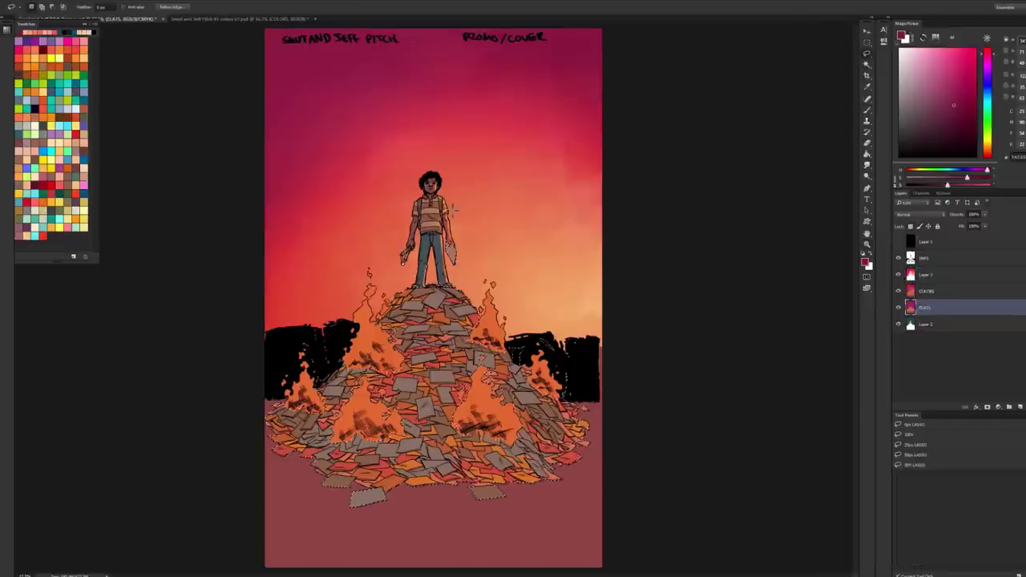
pyautogui.hotkey('ctrl', 'shift', 'alt', 'n')
pyautogui.press('b')
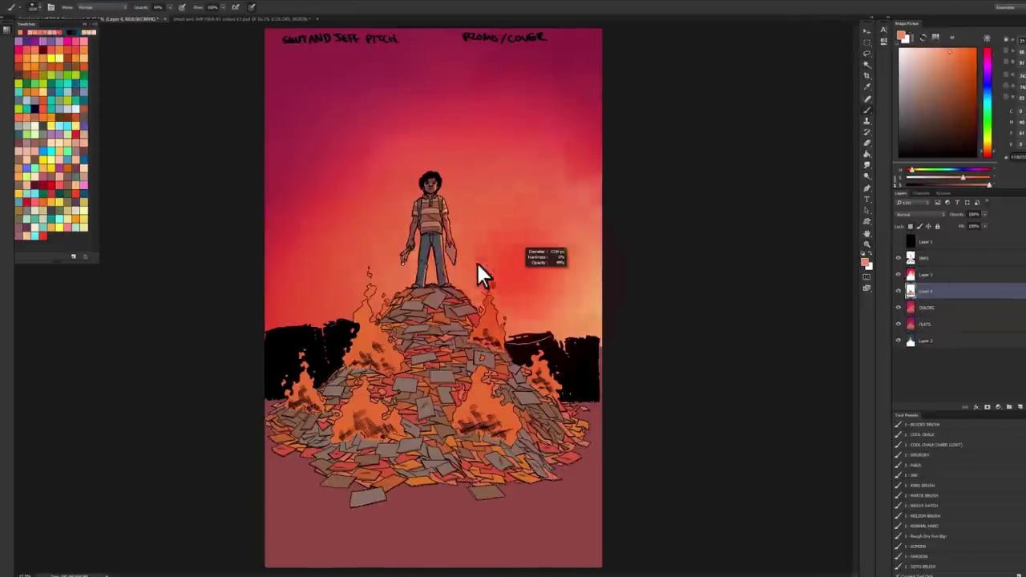
pyautogui.click(100, 7)
pyautogui.click(96, 87)
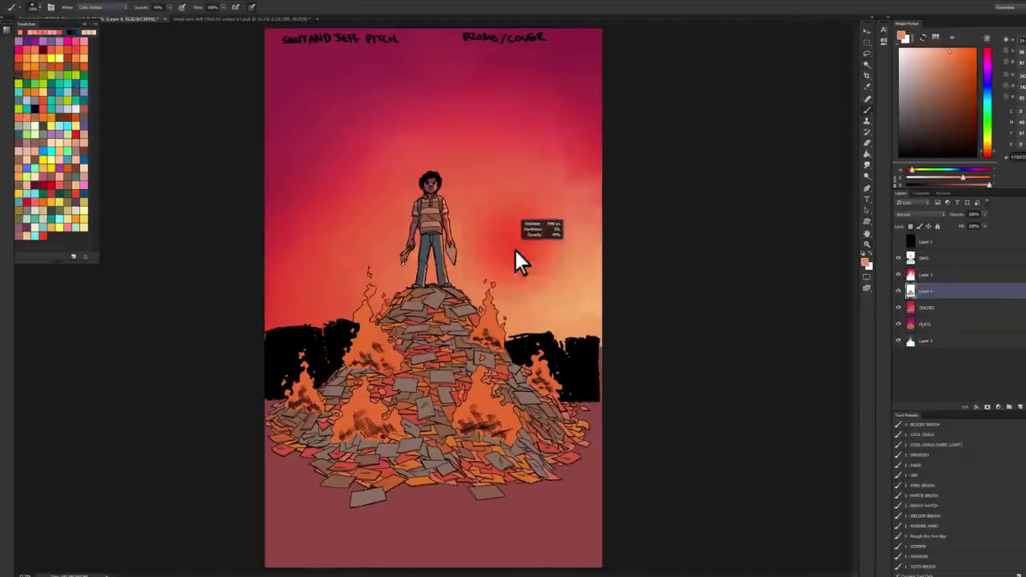
pyautogui.keyDown('alt'); pyautogui.click(495, 252); pyautogui.keyUp('alt')
pyautogui.moveTo(496, 252); pyautogui.dragTo(529, 384)
pyautogui.moveTo(466, 305); pyautogui.dragTo(514, 377)
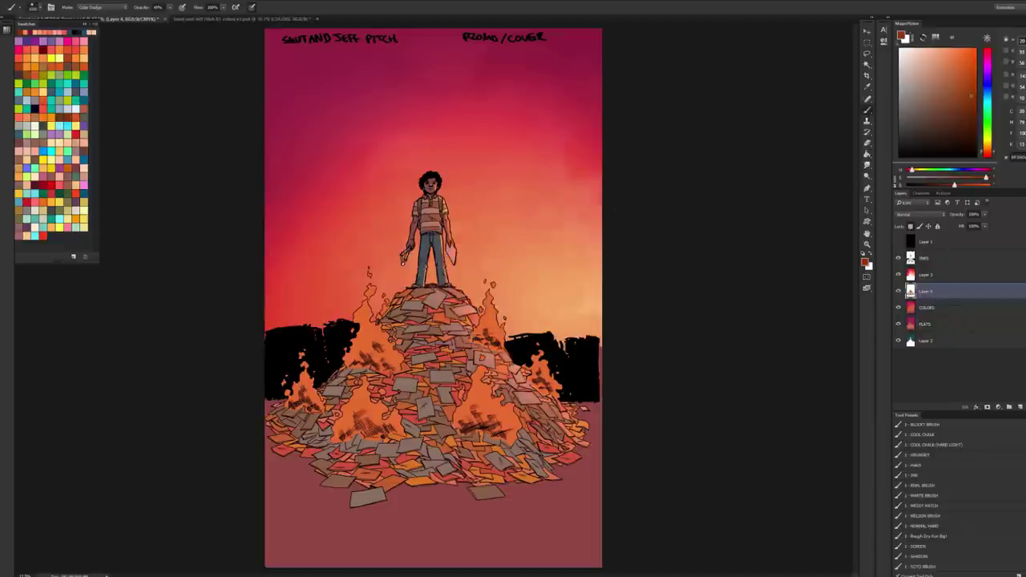
pyautogui.moveTo(453, 313); pyautogui.dragTo(545, 473)
pyautogui.moveTo(561, 372); pyautogui.dragTo(433, 473)
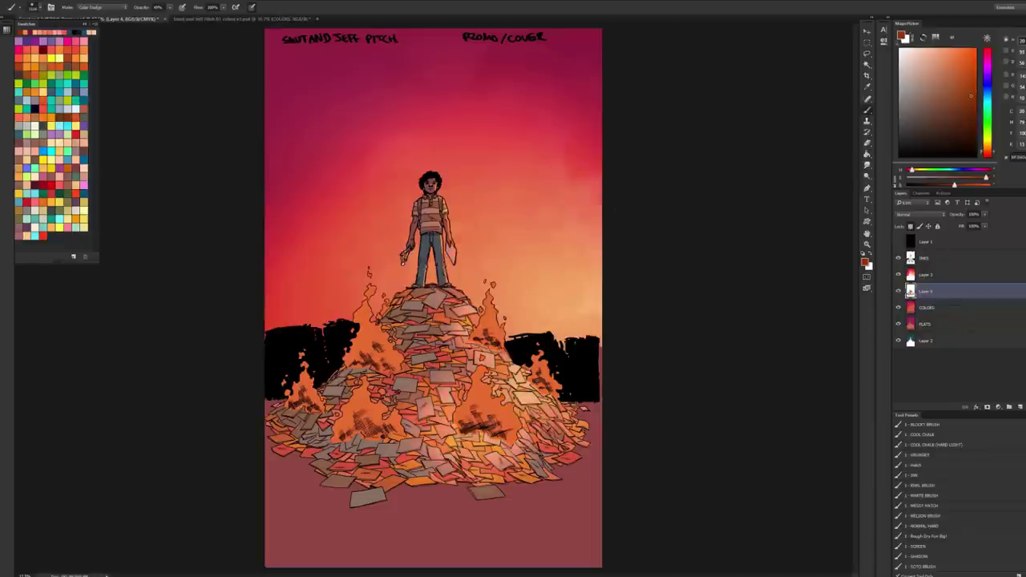
pyautogui.moveTo(433, 385); pyautogui.dragTo(337, 466)
pyautogui.moveTo(378, 360); pyautogui.dragTo(305, 425)
# Step: Select the boy figure's area by colour on the COLORS layer
pyautogui.press('z')
pyautogui.keyDown('alt'); pyautogui.click(453, 318); pyautogui.keyUp('alt')
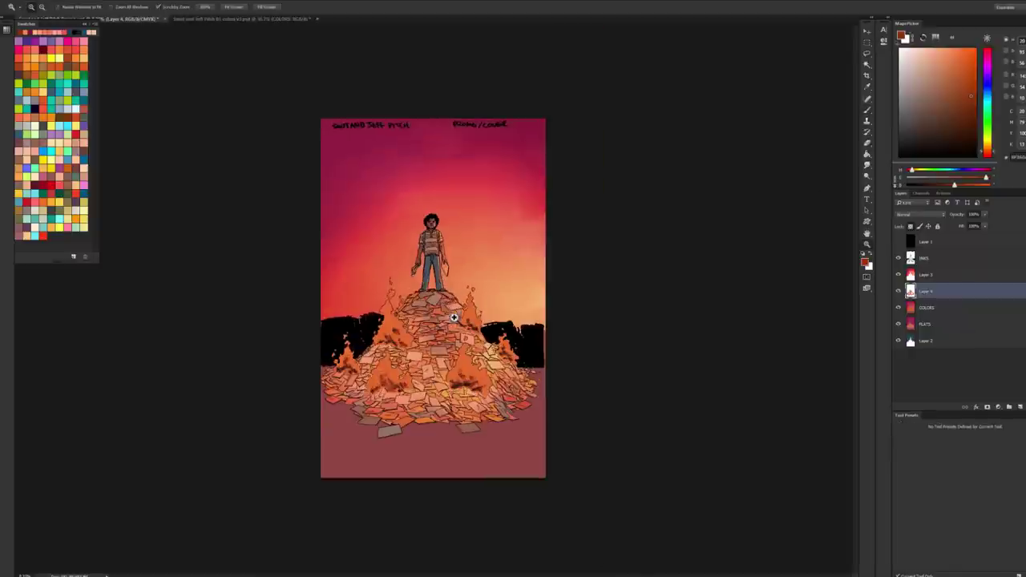
pyautogui.click(454, 318)
pyautogui.click(928, 322)
pyautogui.press('w')
pyautogui.hotkey('ctrl', '+')
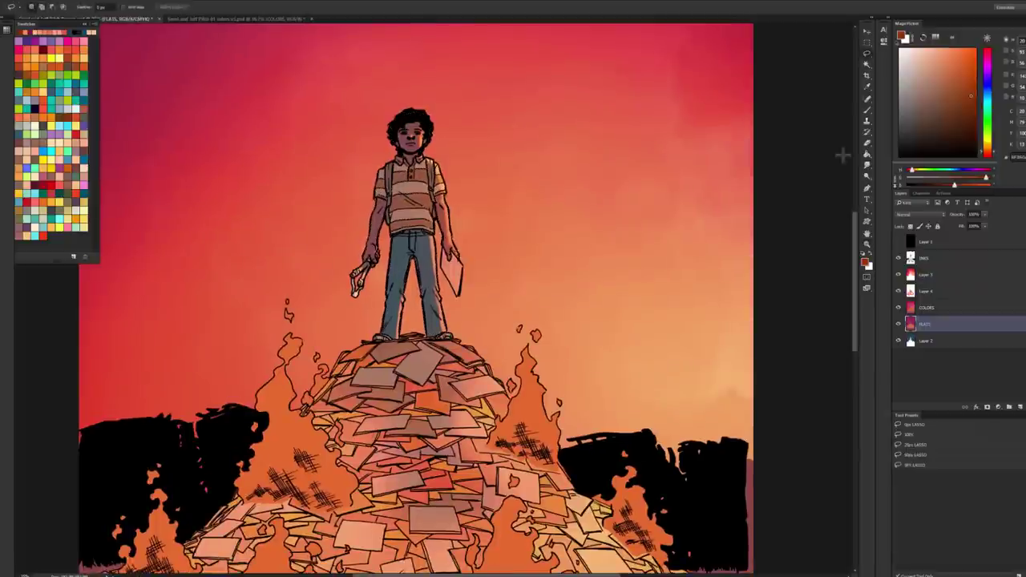
pyautogui.click(926, 308)
pyautogui.click(410, 196)
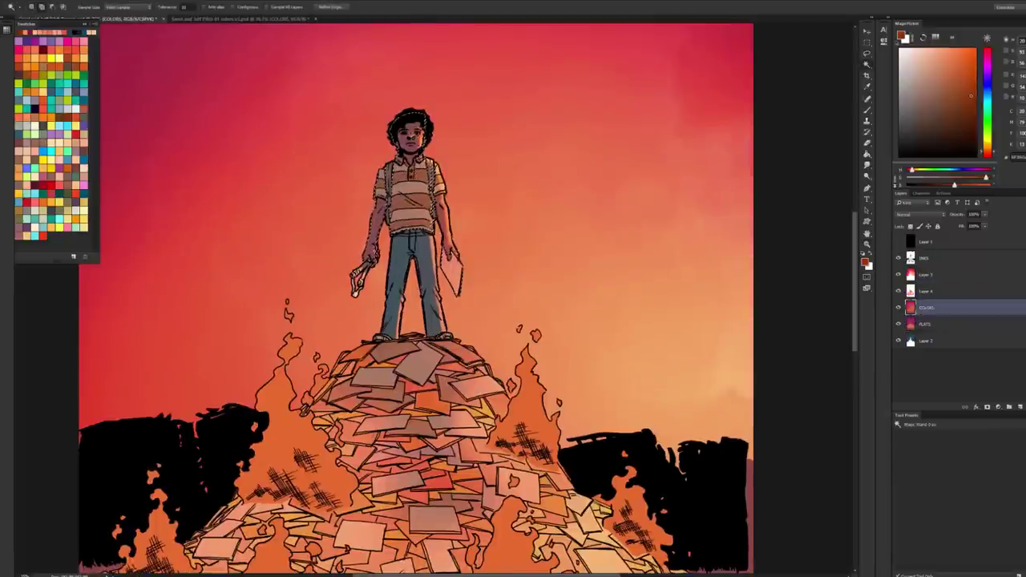
pyautogui.press('b')
pyautogui.hotkey('ctrl', '-')
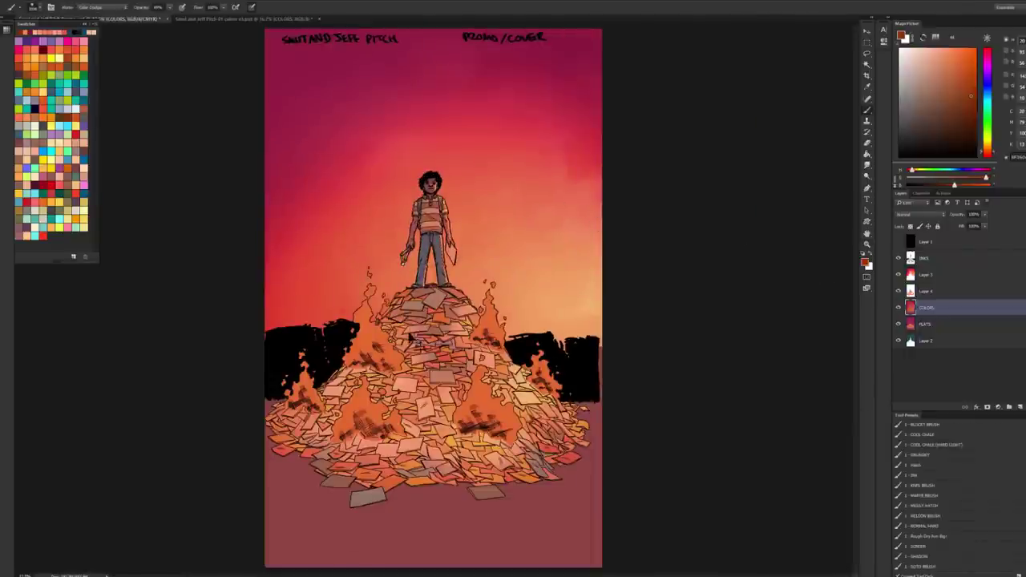
pyautogui.press('h')
pyautogui.click(442, 319)
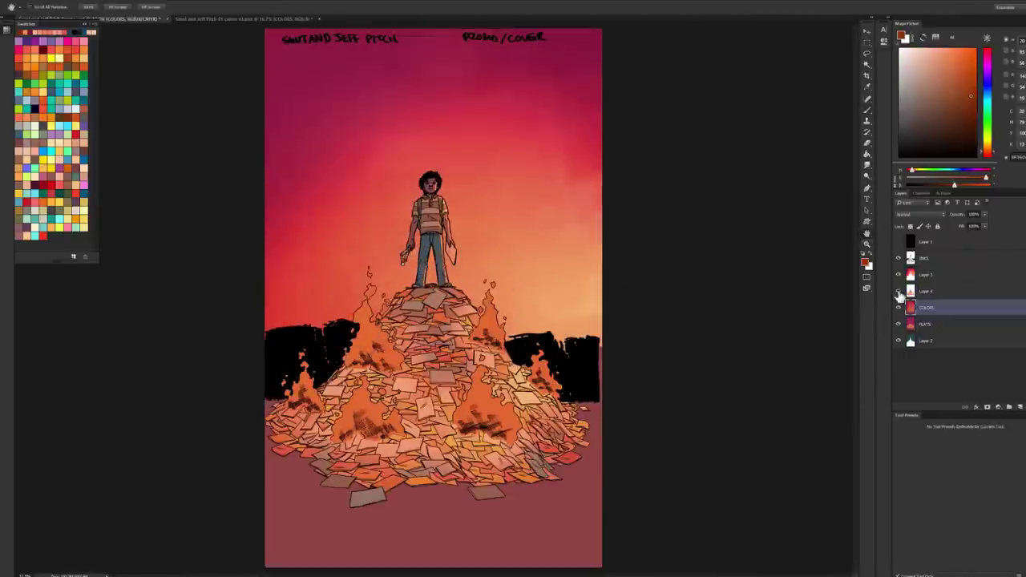
# Step: Delete Layer 4 and choose the grungy brush, then the shadow brush preset
pyautogui.click(928, 292)
pyautogui.press('l')
pyautogui.hotkey('ctrl', '-')
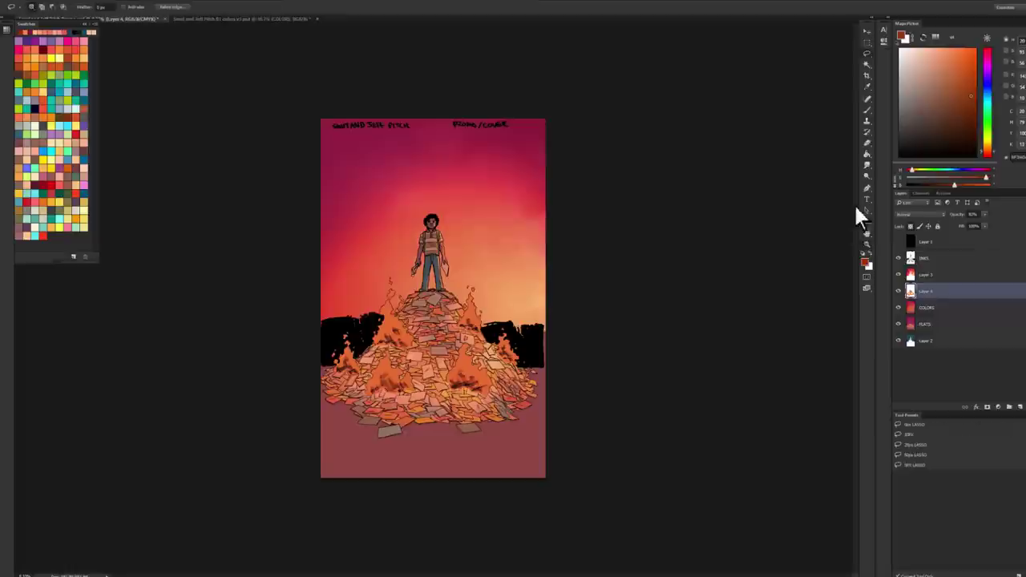
pyautogui.rightClick(937, 291)
pyautogui.click(909, 319)
pyautogui.press('b')
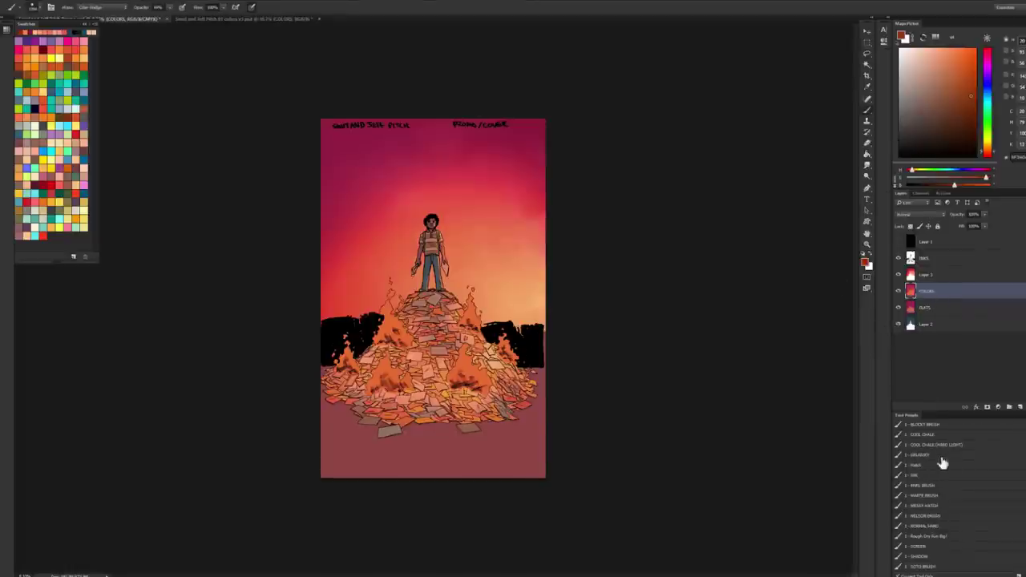
pyautogui.click(939, 455)
pyautogui.click(920, 556)
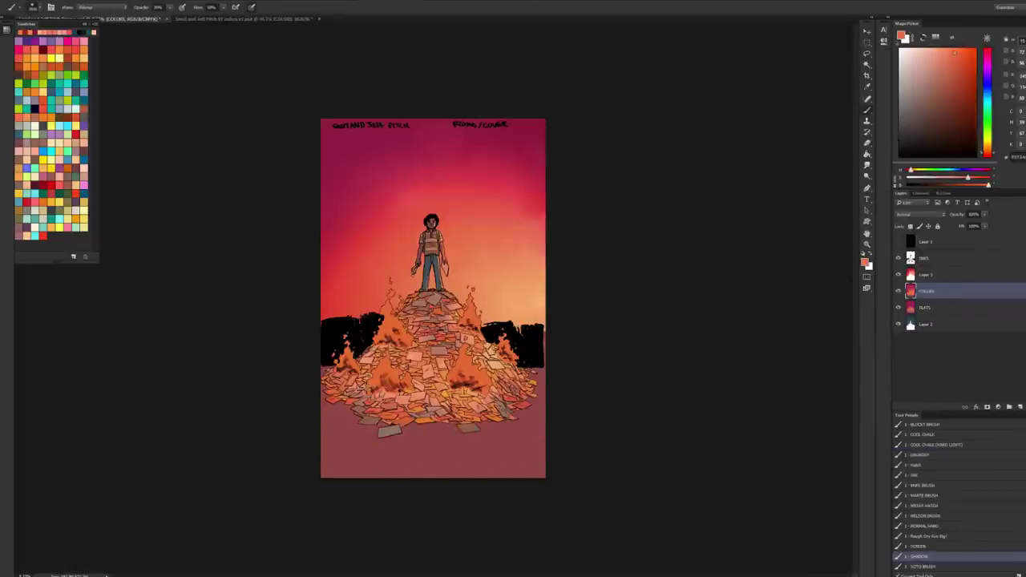
# Step: Adjust hue/saturation and dodge-brighten the left and lower-left flames on the pile
pyautogui.hotkey('ctrl', '+')
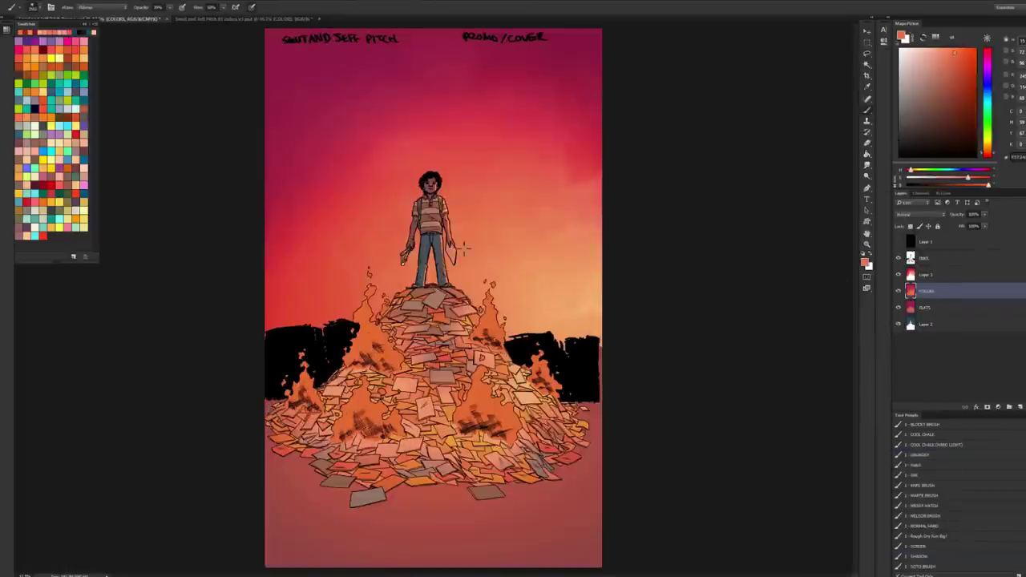
pyautogui.press('i')
pyautogui.hotkey('ctrl', 'u')
pyautogui.click(746, 188)
pyautogui.press('b')
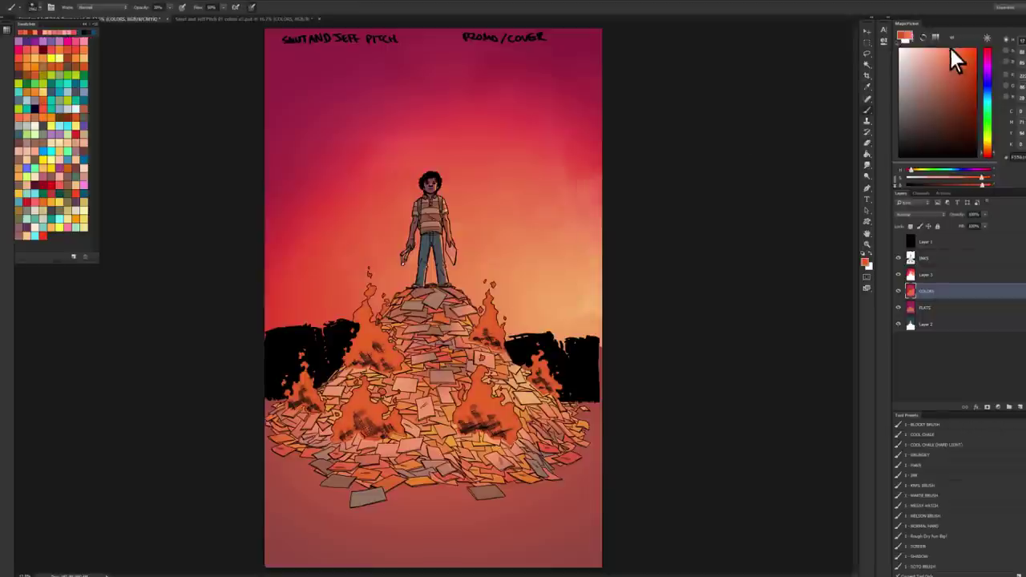
pyautogui.click(930, 568)
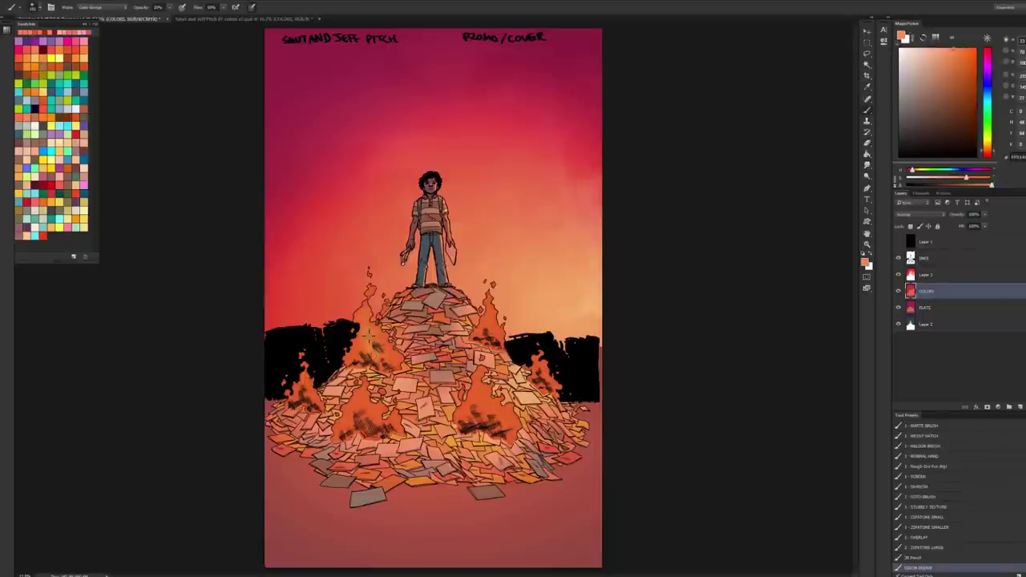
pyautogui.moveTo(368, 335); pyautogui.dragTo(374, 357)
pyautogui.moveTo(364, 433); pyautogui.dragTo(373, 405)
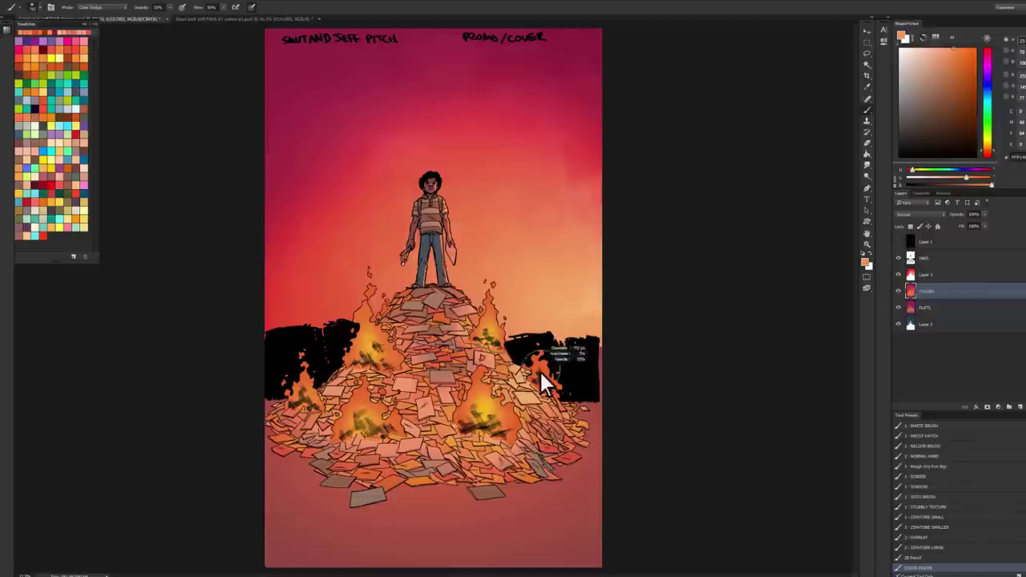
# Step: Add a Color-blend layer above COLORS, then delete that Layer 4 again
pyautogui.press('g')
pyautogui.hotkey('ctrl', '-')
pyautogui.hotkey('ctrl', '-')
pyautogui.hotkey('ctrl', 'shift', 'alt', 'n')
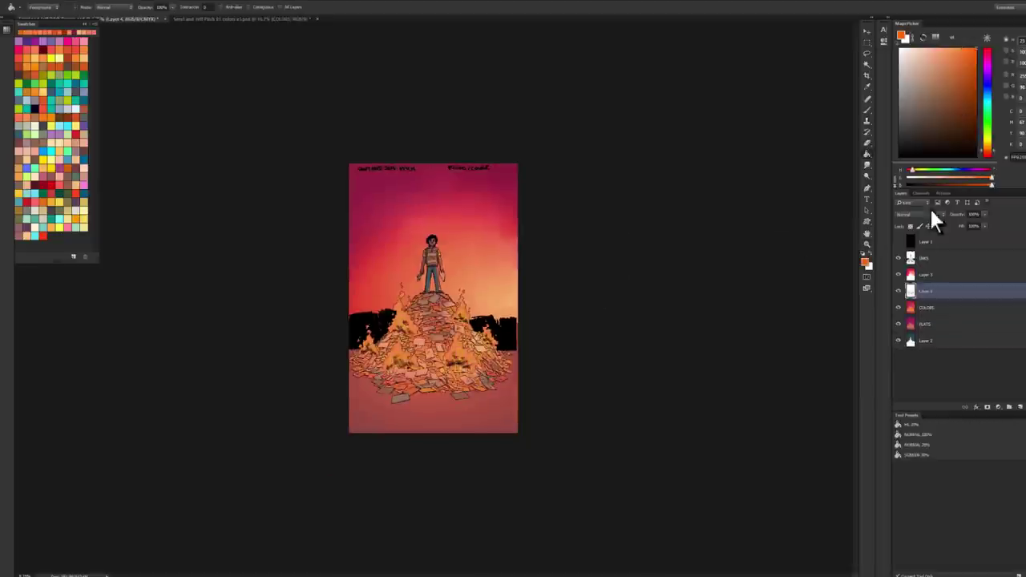
pyautogui.click(922, 214)
pyautogui.click(941, 238)
pyautogui.hotkey('ctrl', 'u')
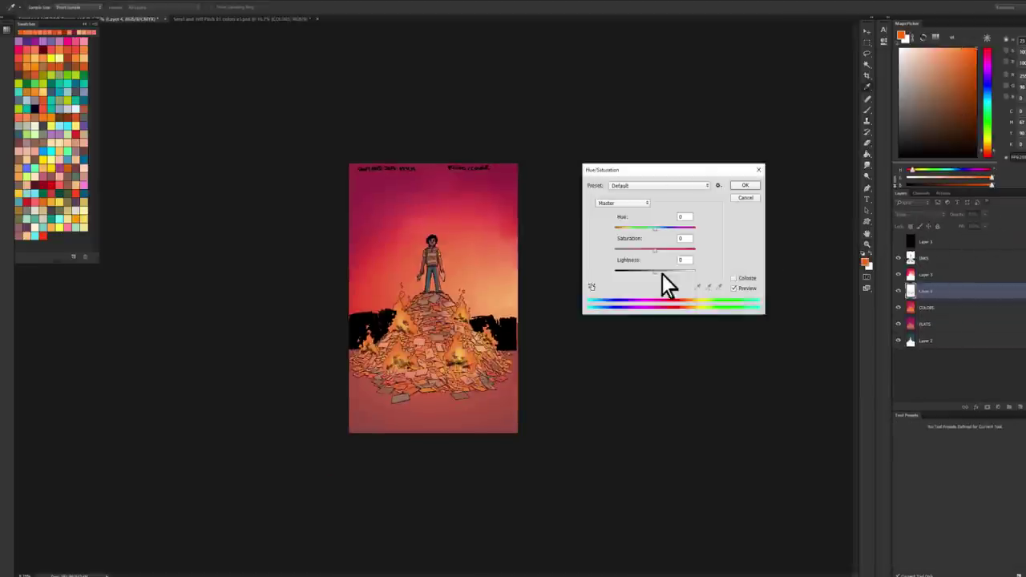
pyautogui.click(750, 186)
pyautogui.hotkey('ctrl', '+')
pyautogui.hotkey('ctrl', '+')
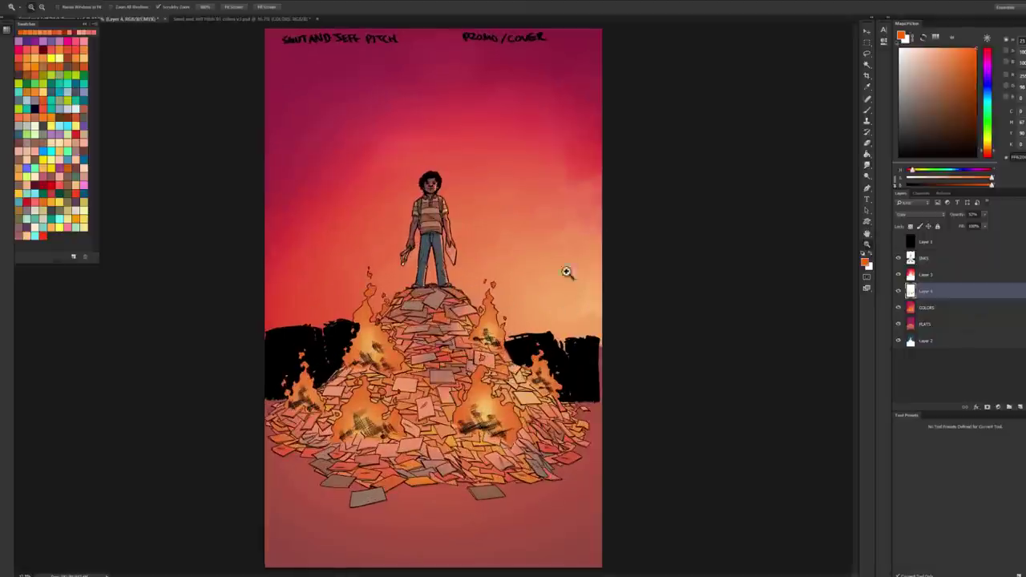
pyautogui.hotkey('ctrl', '+')
pyautogui.rightClick(926, 292)
pyautogui.click(888, 311)
# Step: Add a new top layer filled with black and set it to Screen blending
pyautogui.press('b')
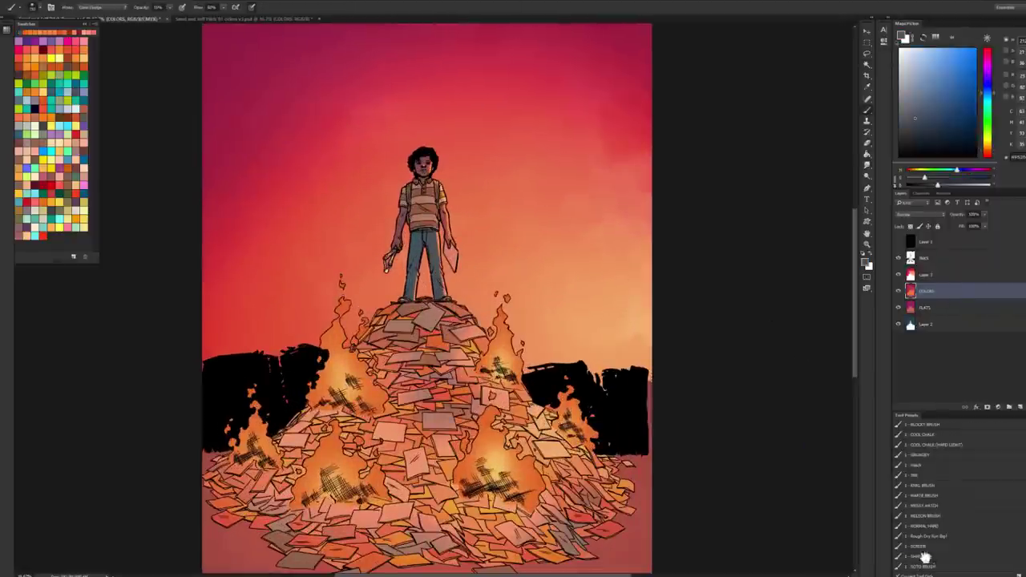
pyautogui.scroll(-1, 790, 245)
pyautogui.scroll(1, 790, 245)
pyautogui.scroll(1, 770, 236)
pyautogui.press('l')
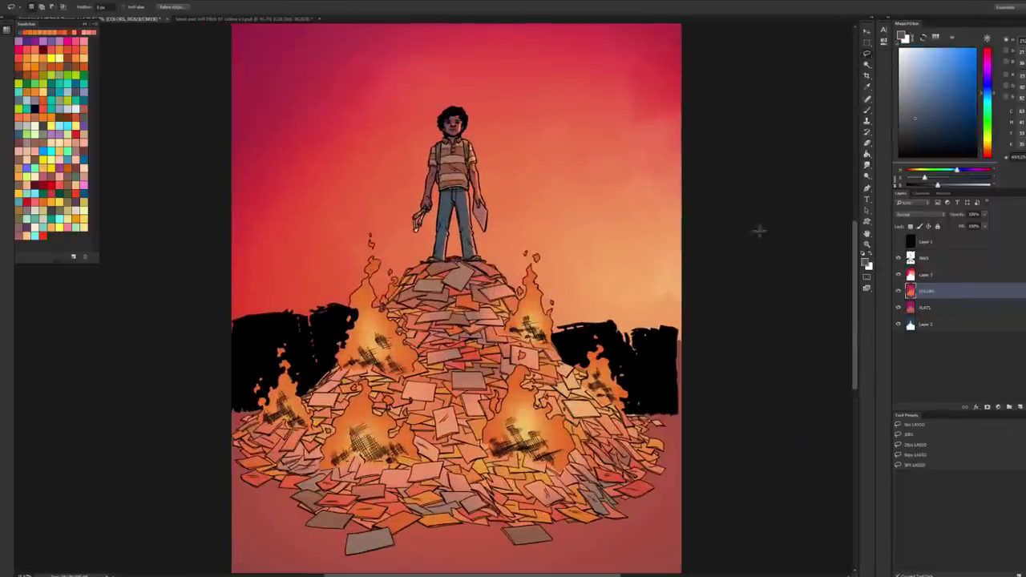
pyautogui.hotkey('ctrl', 'shift', 'n')
pyautogui.press('g')
pyautogui.hotkey('alt', 'BackSpace')
pyautogui.click(914, 214)
pyautogui.click(966, 101)
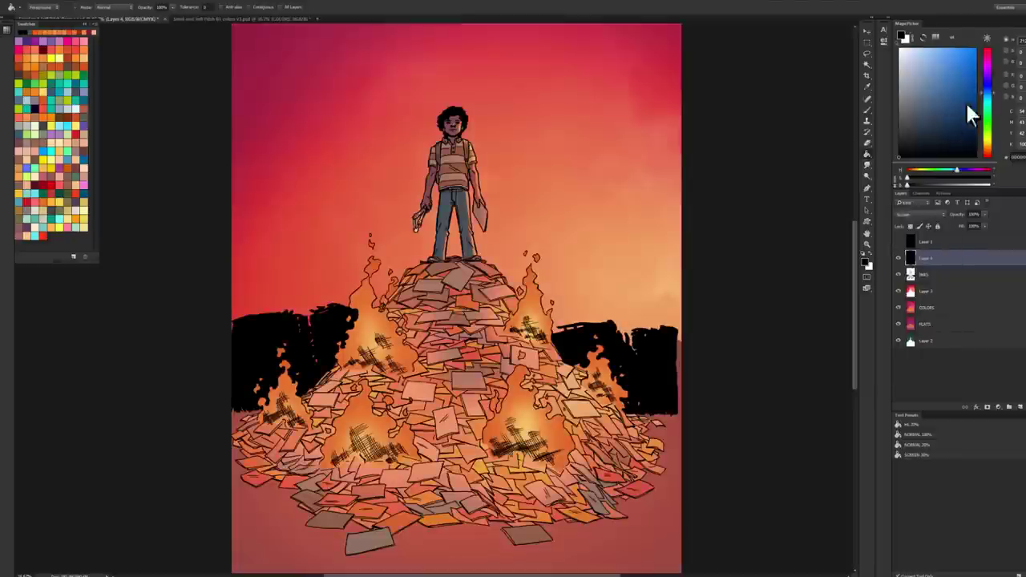
pyautogui.press('b')
pyautogui.keyDown('alt'); pyautogui.click(410, 338); pyautogui.keyUp('alt')
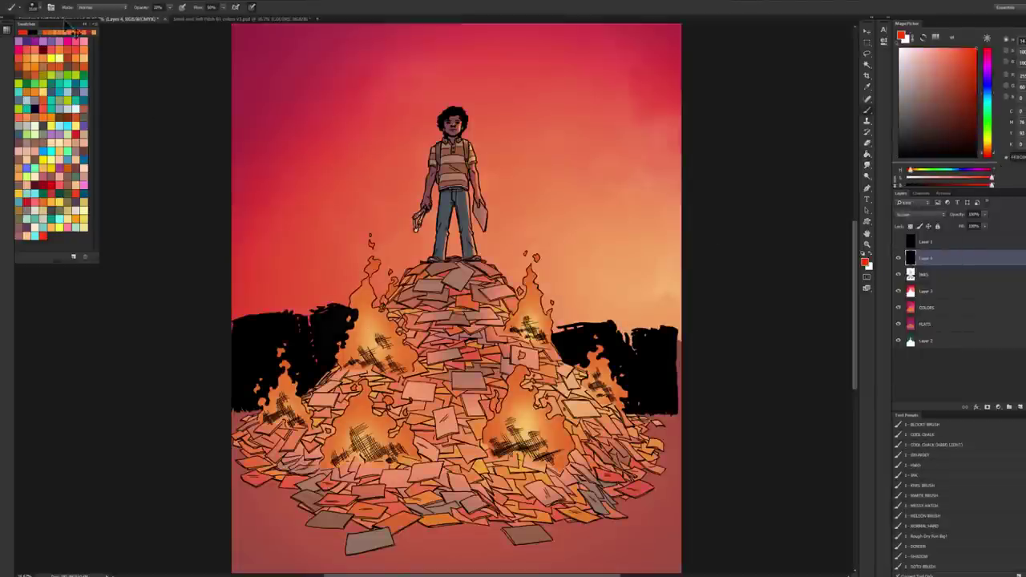
# Step: Dock the swatches, then paint orange glows over the left, lower-left, right and ruins flames
pyautogui.rightClick(68, 26)
pyautogui.moveTo(48, 24); pyautogui.dragTo(12, 28)
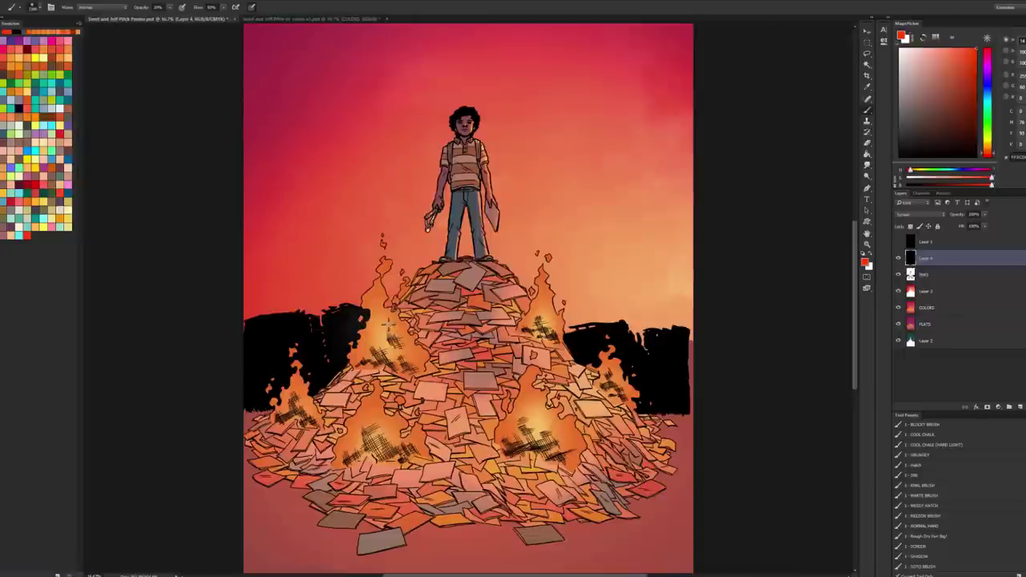
pyautogui.moveTo(387, 324)
pyautogui.mouseDown()
pyautogui.moveTo(353, 328)
pyautogui.moveTo(385, 369)
pyautogui.mouseUp()
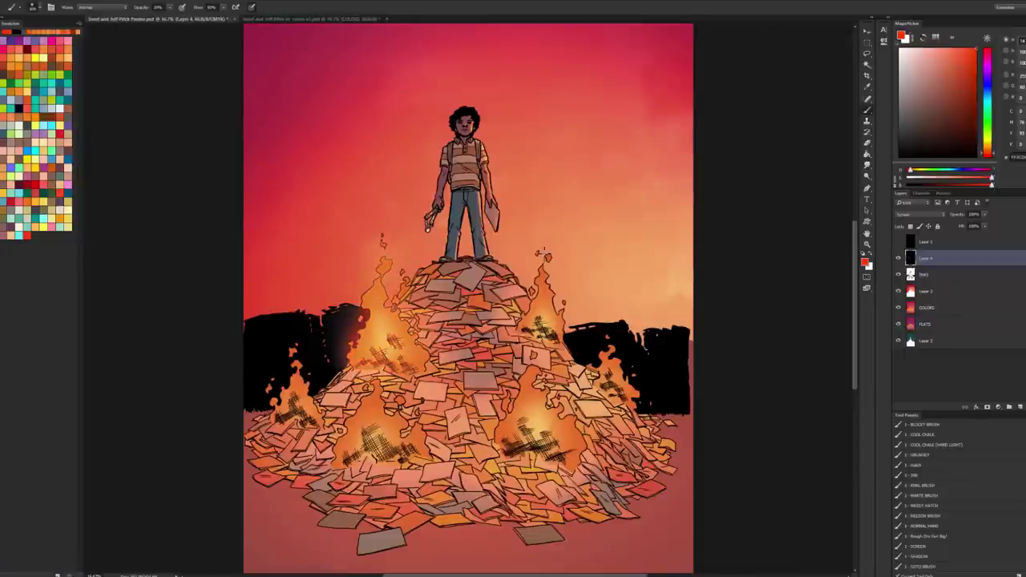
pyautogui.moveTo(553, 321); pyautogui.dragTo(353, 465)
pyautogui.moveTo(337, 385)
pyautogui.mouseDown()
pyautogui.moveTo(280, 345)
pyautogui.moveTo(297, 425)
pyautogui.mouseUp()
pyautogui.moveTo(266, 377); pyautogui.dragTo(320, 437)
pyautogui.moveTo(312, 385); pyautogui.dragTo(281, 429)
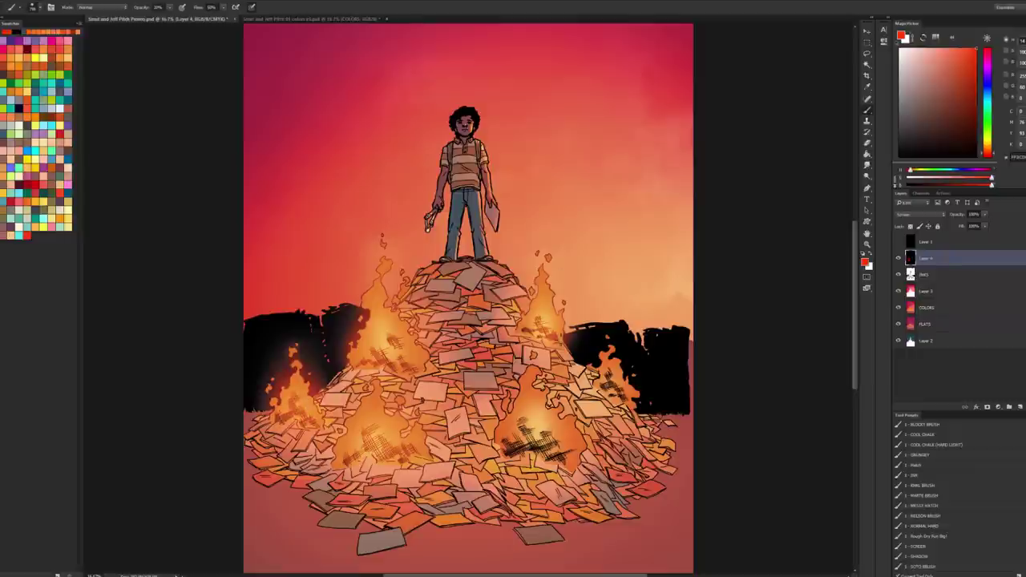
pyautogui.moveTo(545, 377)
pyautogui.mouseDown()
pyautogui.moveTo(529, 449)
pyautogui.moveTo(569, 465)
pyautogui.mouseUp()
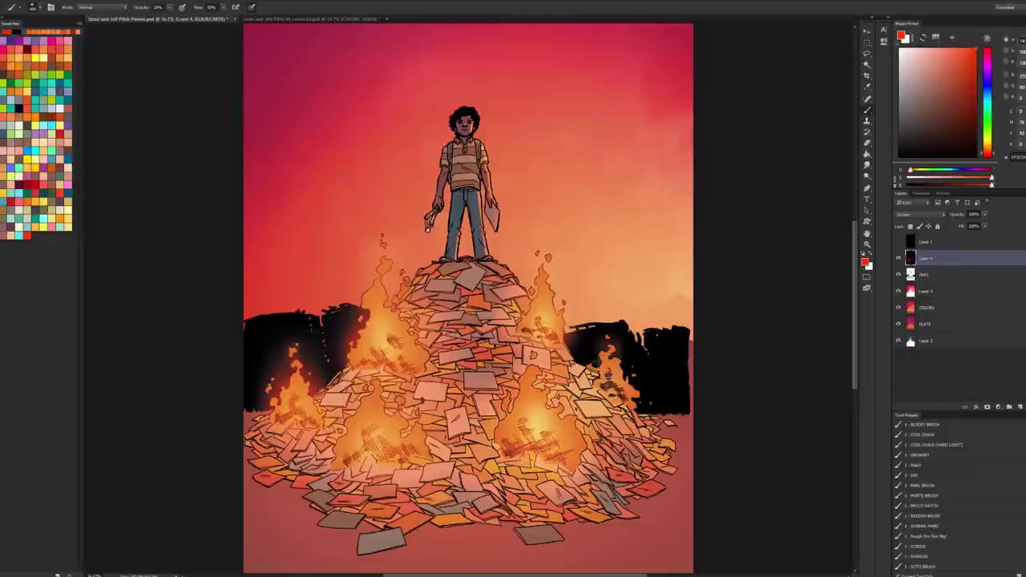
pyautogui.moveTo(598, 353); pyautogui.dragTo(629, 409)
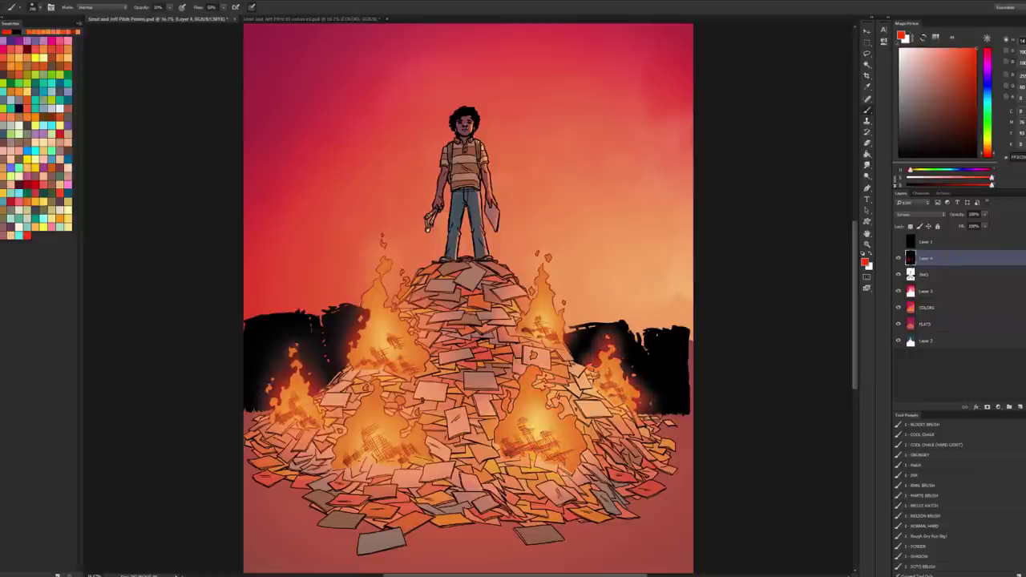
pyautogui.keyDown('alt'); pyautogui.click(773, 305); pyautogui.keyUp('alt')
# Step: Inspect the COLORS, Layer 3 and FLATS layers, briefly testing Hue/Saturation on COLORS
pyautogui.click(516, 285)
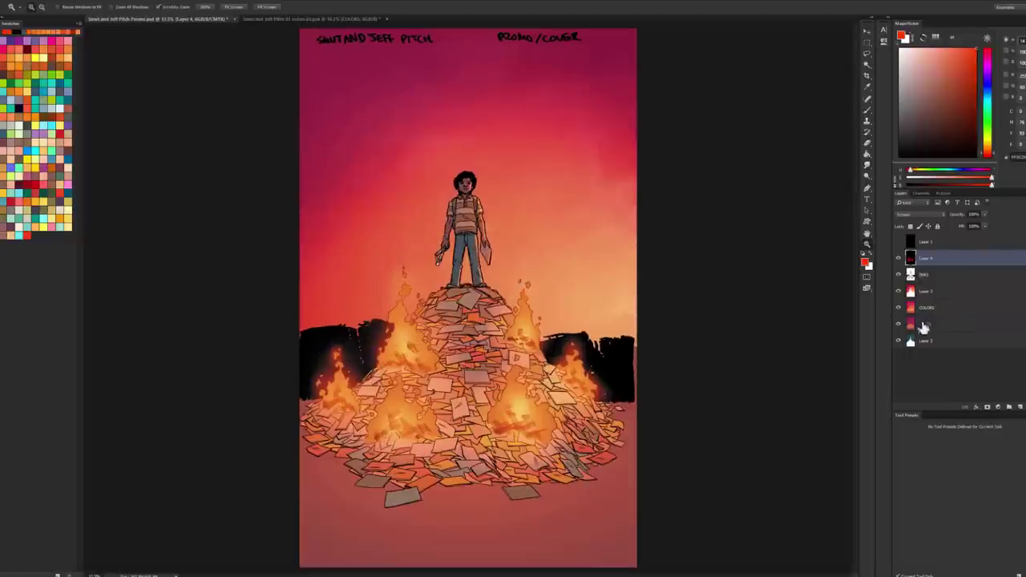
pyautogui.click(927, 307)
pyautogui.hotkey('ctrl', 'u')
pyautogui.press('Return')
pyautogui.keyDown('alt'); pyautogui.click(666, 267); pyautogui.keyUp('alt')
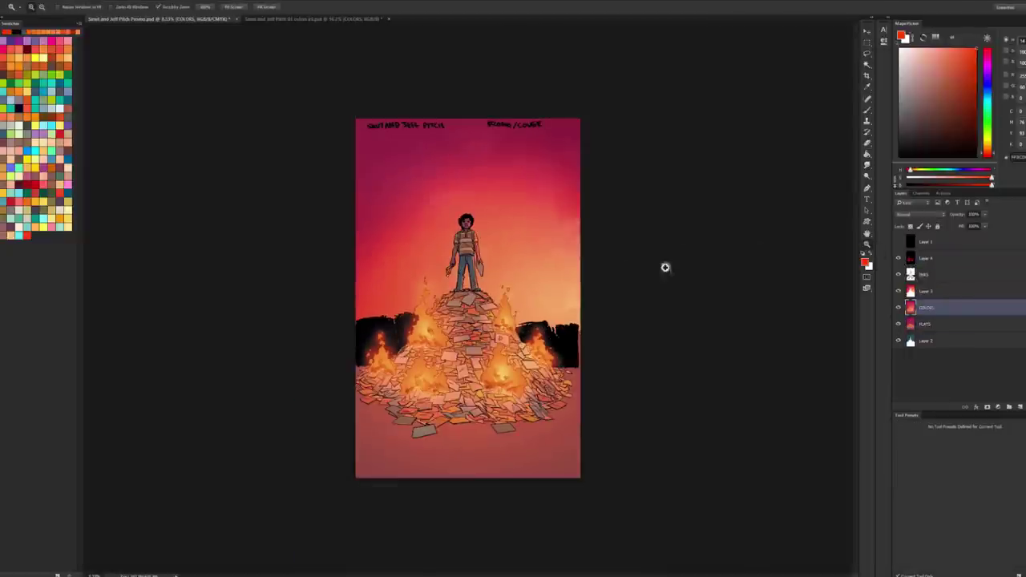
pyautogui.click(945, 288)
pyautogui.hotkey('ctrl', '0')
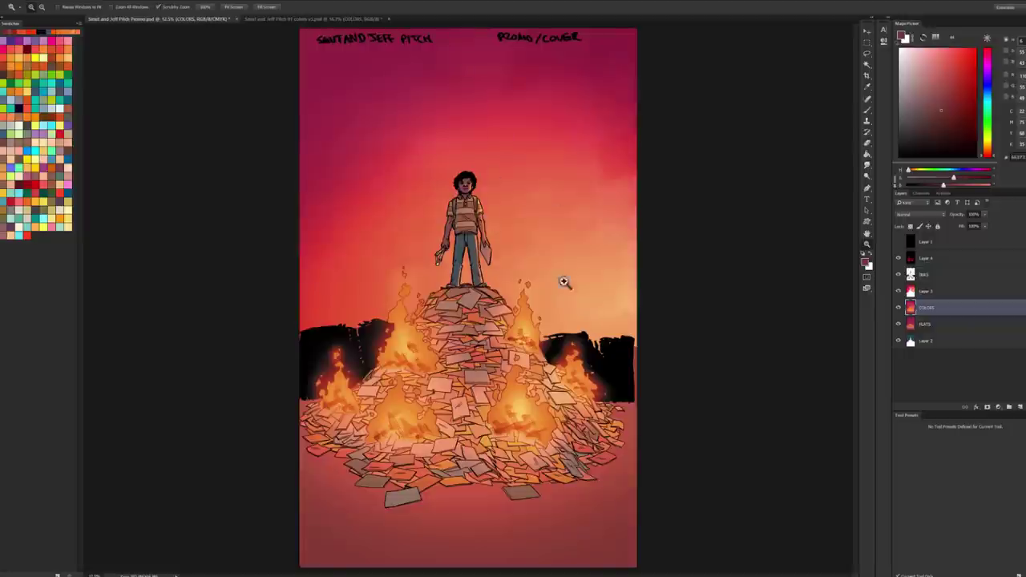
pyautogui.hotkey('ctrl', '-')
pyautogui.click(930, 322)
pyautogui.press('w')
# Step: Add a Color Lookup layer higher in the stack with a 3DLUT look, blended as Color
pyautogui.click(998, 407)
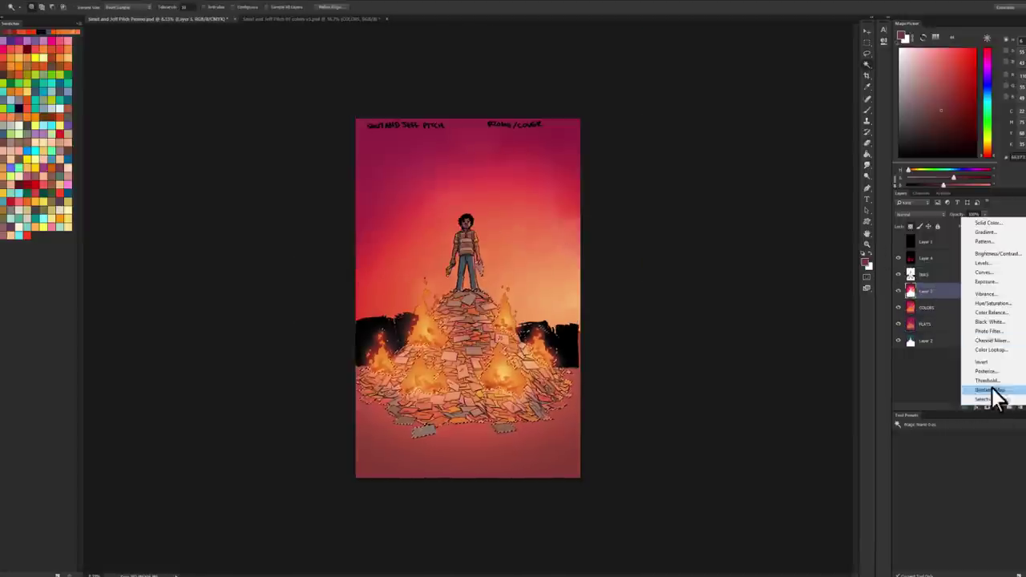
pyautogui.click(898, 220)
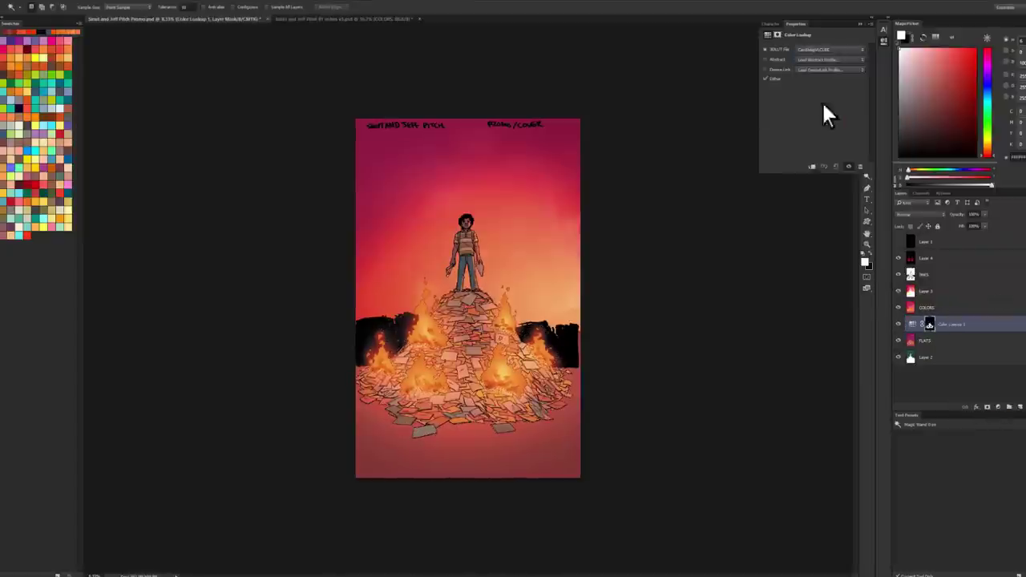
pyautogui.hotkey('ctrl', ']')
pyautogui.hotkey('ctrl', ']')
pyautogui.click(830, 49)
pyautogui.click(822, 96)
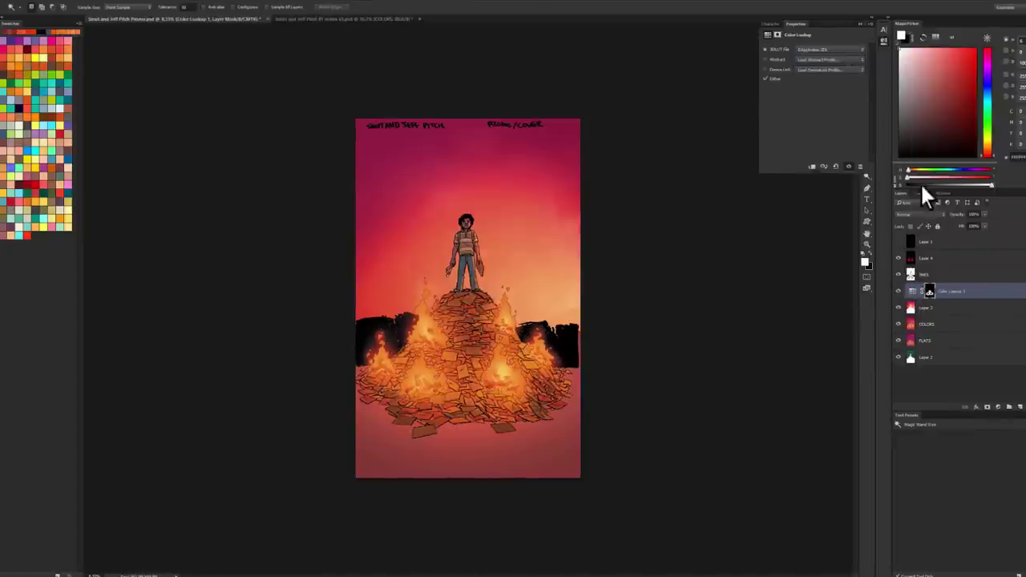
pyautogui.hotkey('alt', 'shift', 'c')
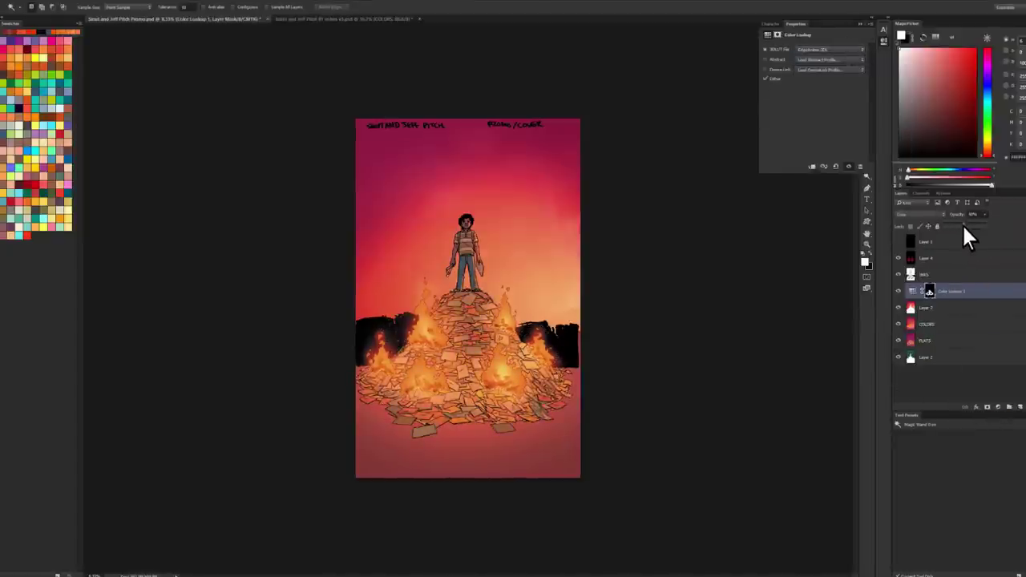
# Step: Merge Layer 3 down into the COLORS layer
pyautogui.rightClick(930, 308)
pyautogui.click(878, 446)
pyautogui.press('z')
pyautogui.click(769, 337)
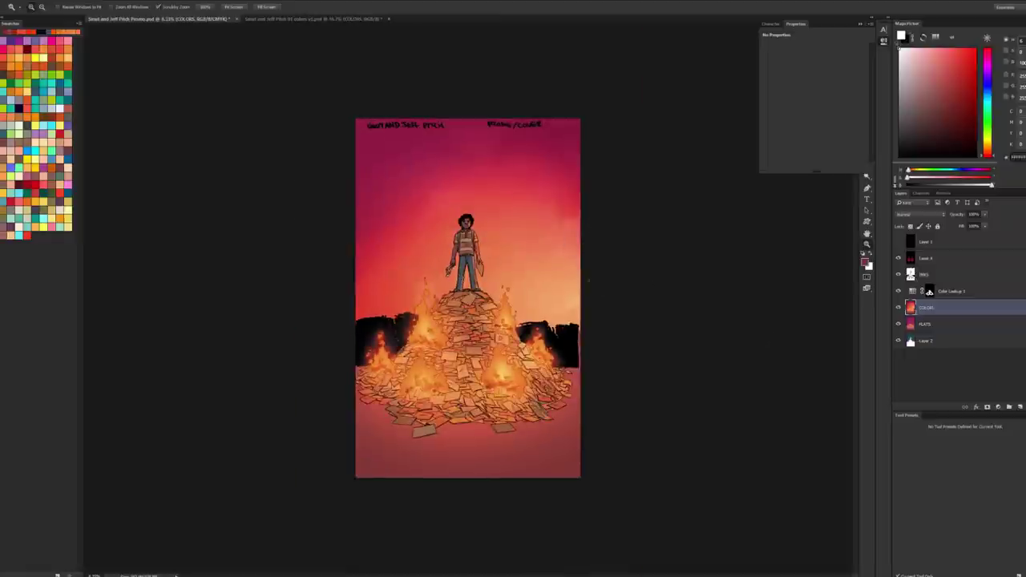
pyautogui.click(479, 171)
pyautogui.hotkey('ctrl', '-')
pyautogui.hotkey('ctrl', '-')
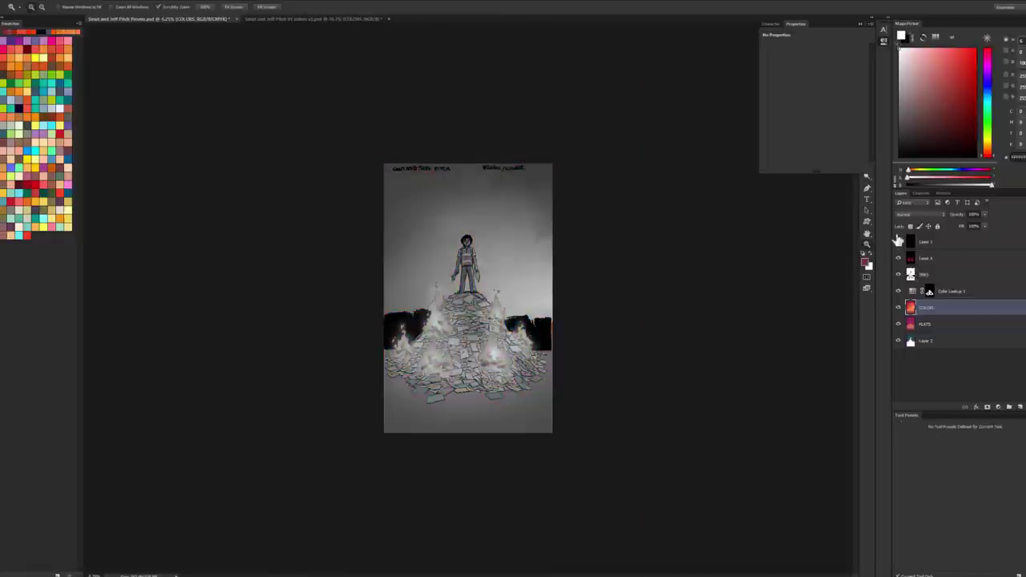
# Step: Raise the HOLDS layer's Hue/Saturation saturation to 100
pyautogui.click(930, 258)
pyautogui.click(924, 272)
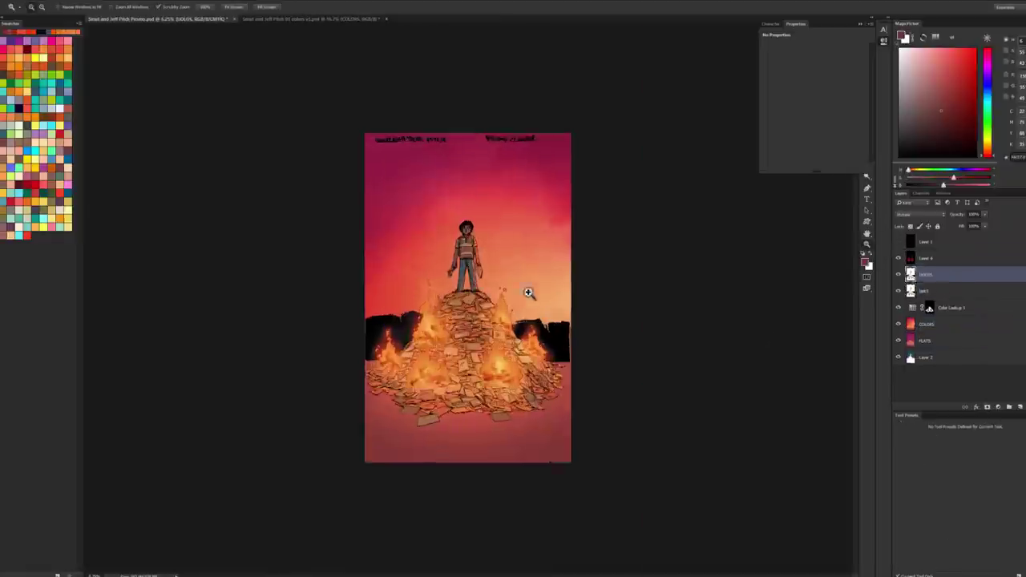
pyautogui.click(527, 291)
pyautogui.hotkey('ctrl', 'u')
pyautogui.moveTo(635, 249); pyautogui.dragTo(698, 246)
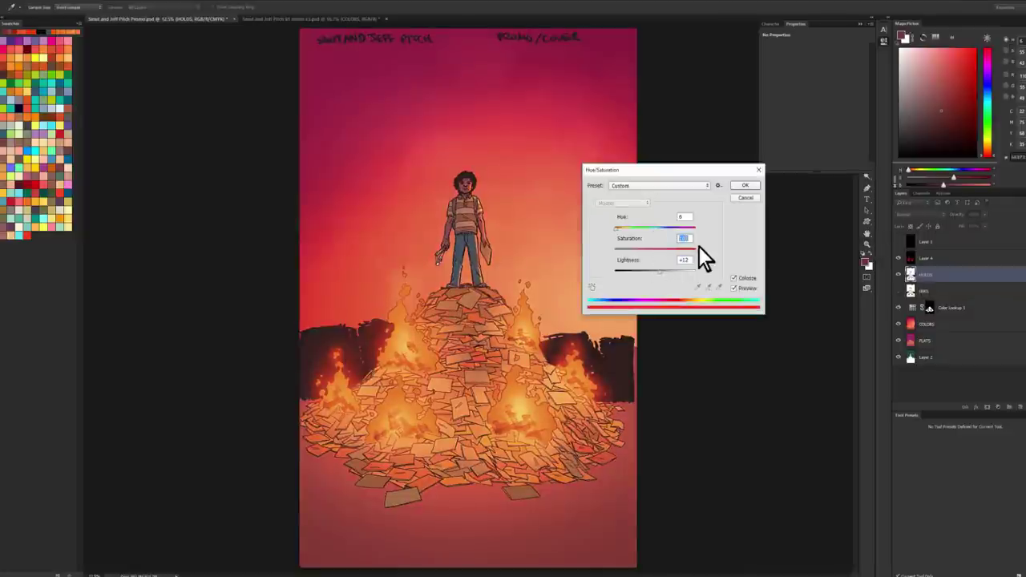
pyautogui.press('Return')
pyautogui.press('z')
pyautogui.keyDown('alt'); pyautogui.click(756, 275); pyautogui.keyUp('alt')
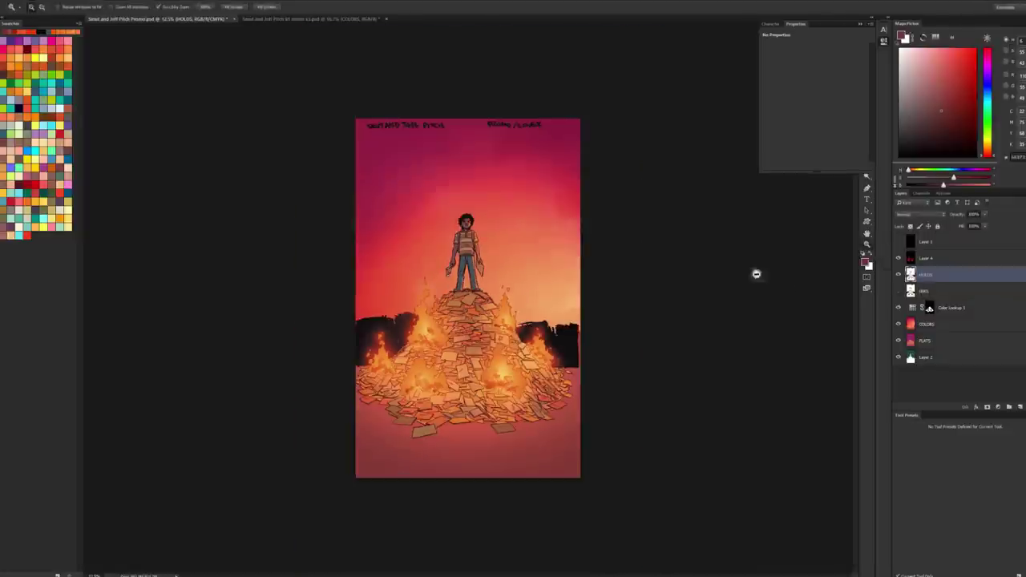
# Step: Add an Exposure layer and a second Color Lookup layer faded to near-zero opacity
pyautogui.click(999, 407)
pyautogui.click(986, 282)
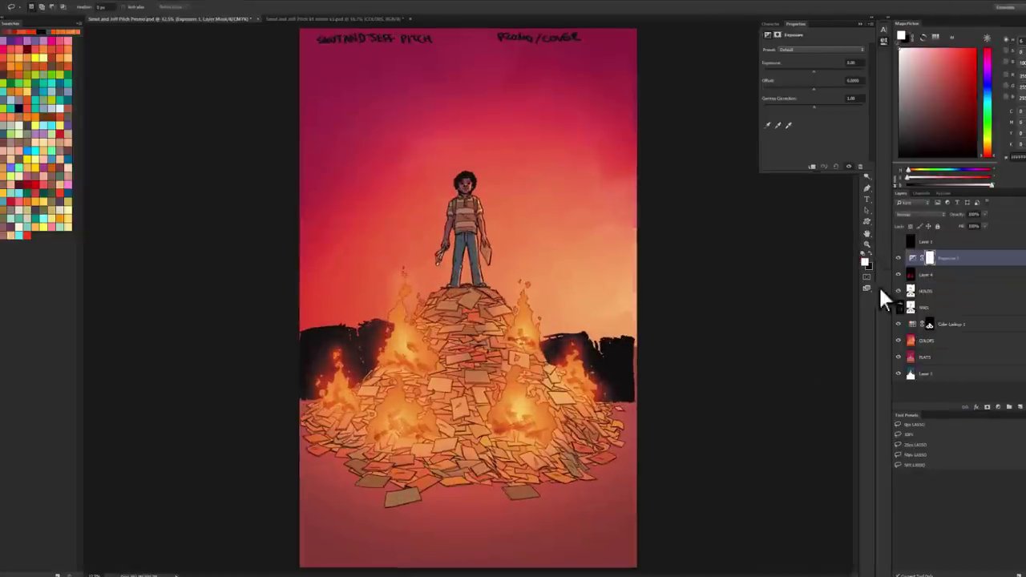
pyautogui.click(998, 407)
pyautogui.click(991, 351)
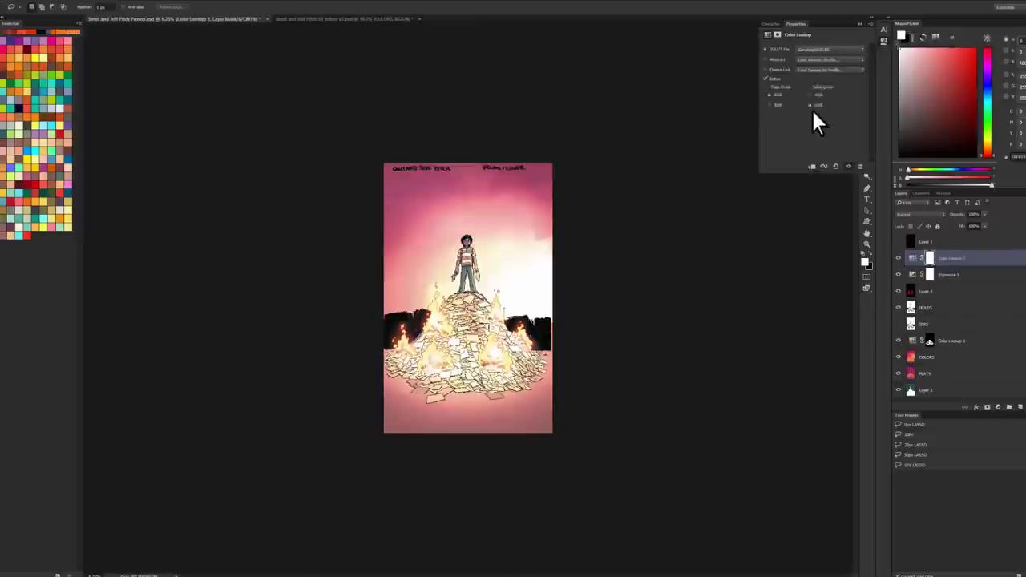
pyautogui.press('Down')
pyautogui.press('Down')
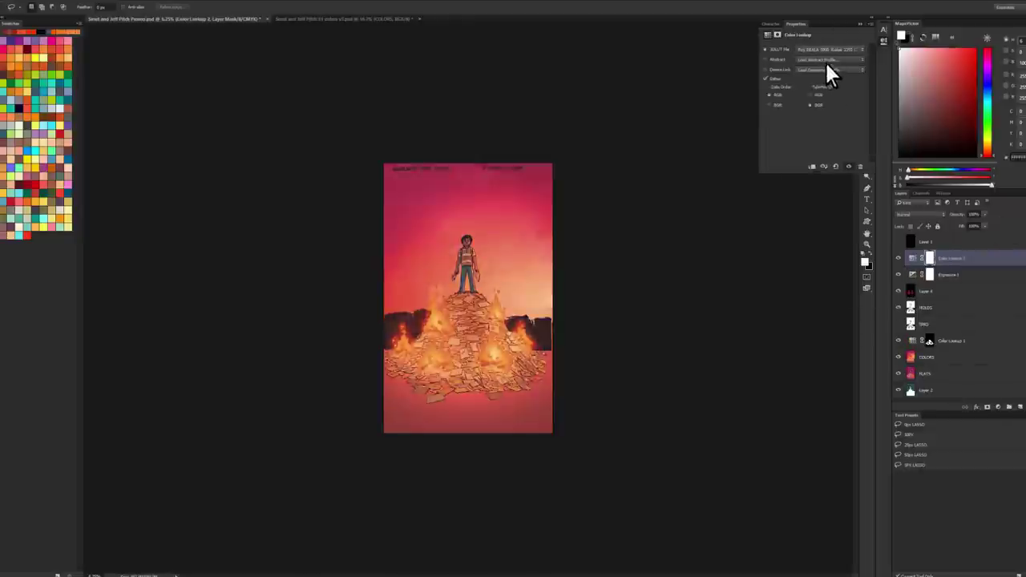
pyautogui.press('Down')
pyautogui.press('Down')
pyautogui.press('Down')
pyautogui.press('Down')
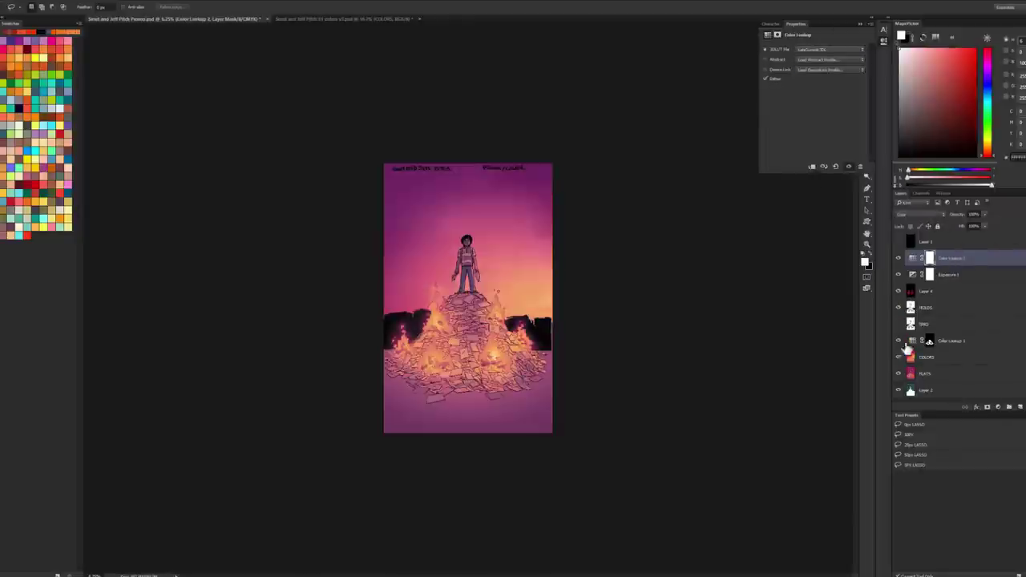
pyautogui.press('z')
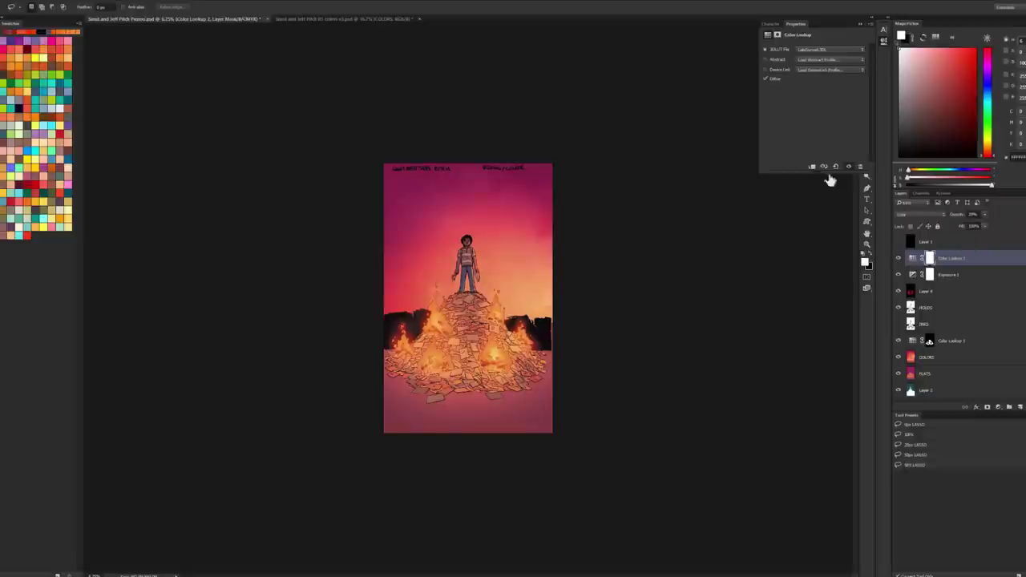
pyautogui.hotkey('ctrl', '+')
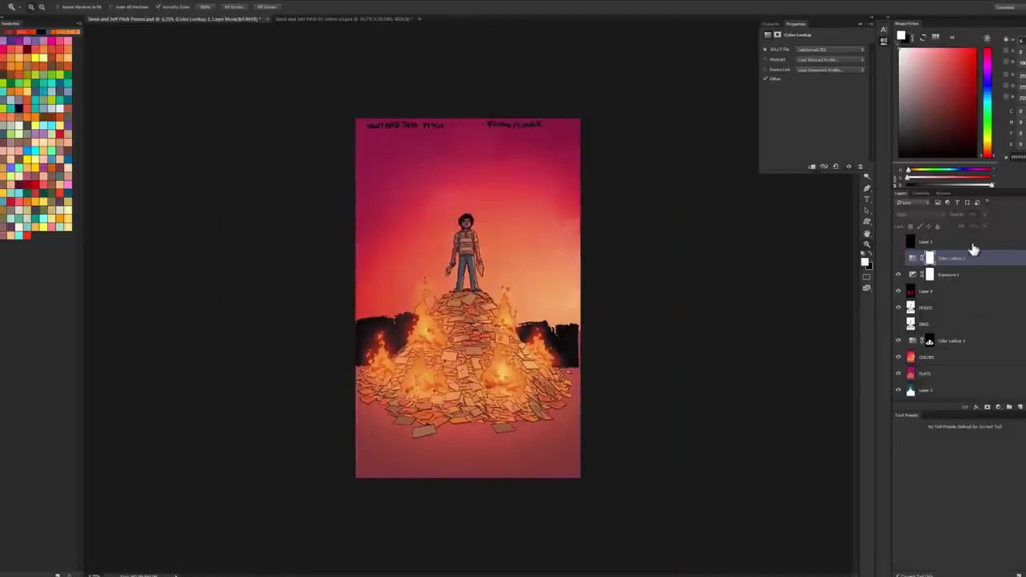
pyautogui.moveTo(973, 222); pyautogui.dragTo(698, 325)
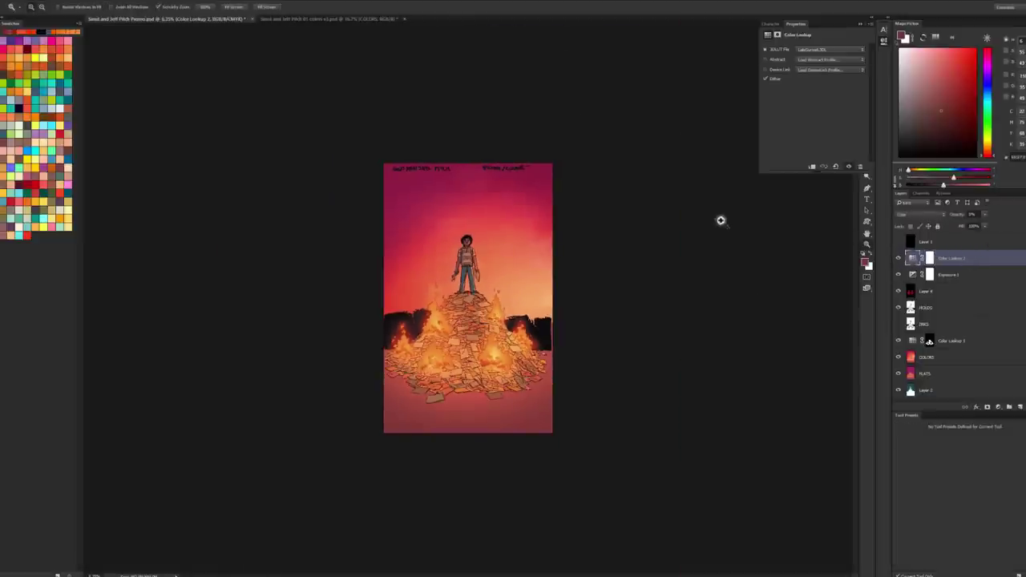
pyautogui.hotkey('ctrl', '+')
# Step: Paste the parchment texture and scale it to cover the whole page
pyautogui.hotkey('ctrl', 'v')
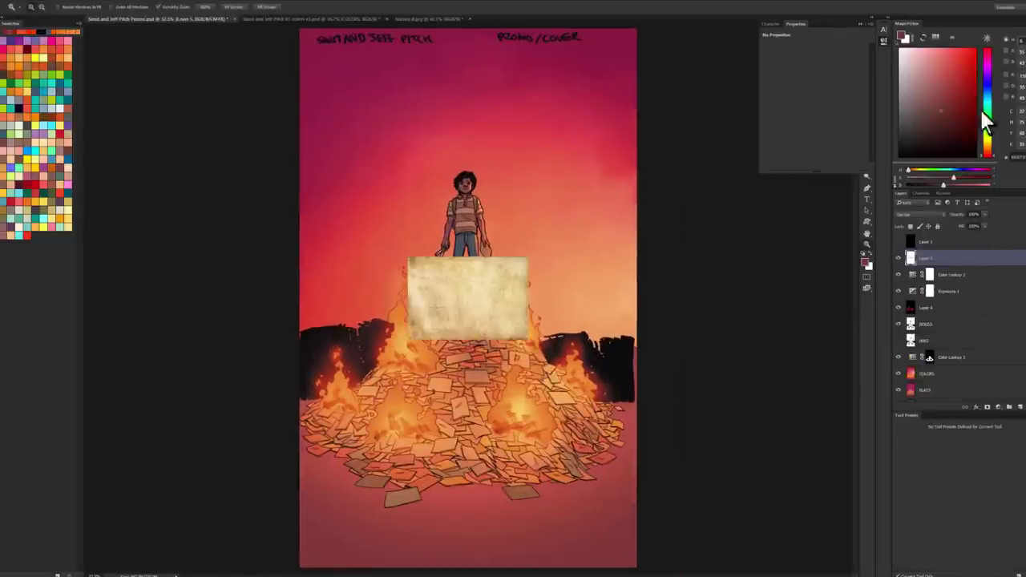
pyautogui.hotkey('ctrl', 't')
pyautogui.moveTo(408, 257); pyautogui.dragTo(300, 28)
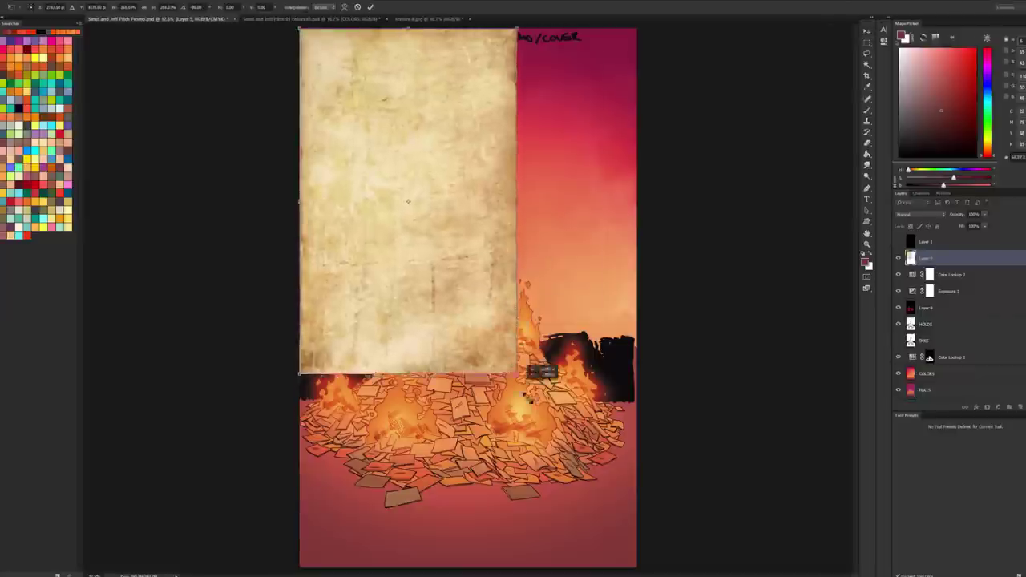
pyautogui.moveTo(515, 373); pyautogui.dragTo(636, 568)
pyautogui.press('Return')
# Step: Blend the parchment at lowered opacity and add a Vibrance adjustment layer above it
pyautogui.click(922, 214)
pyautogui.click(922, 312)
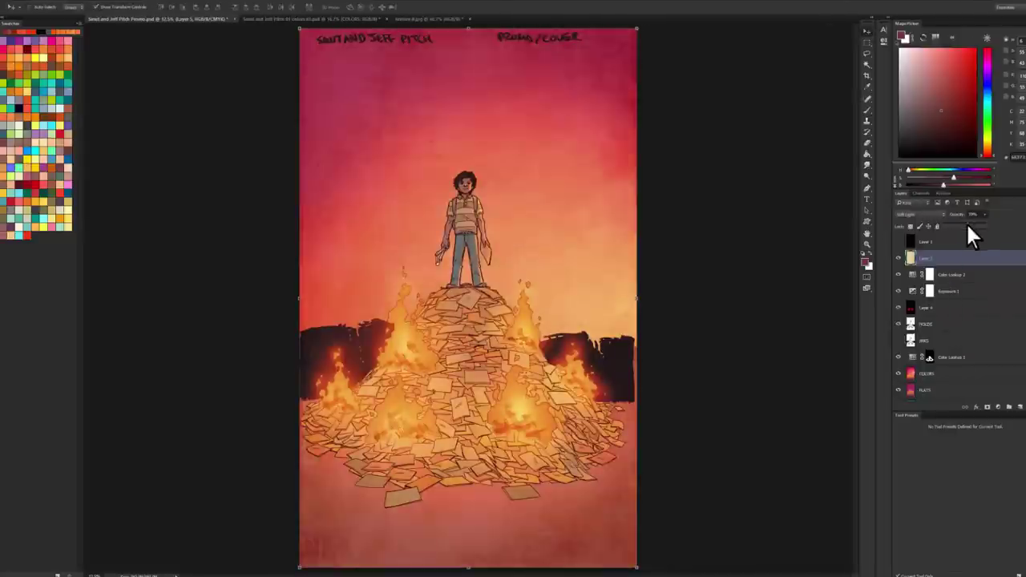
pyautogui.moveTo(958, 215); pyautogui.dragTo(932, 220)
pyautogui.click(923, 214)
pyautogui.click(909, 301)
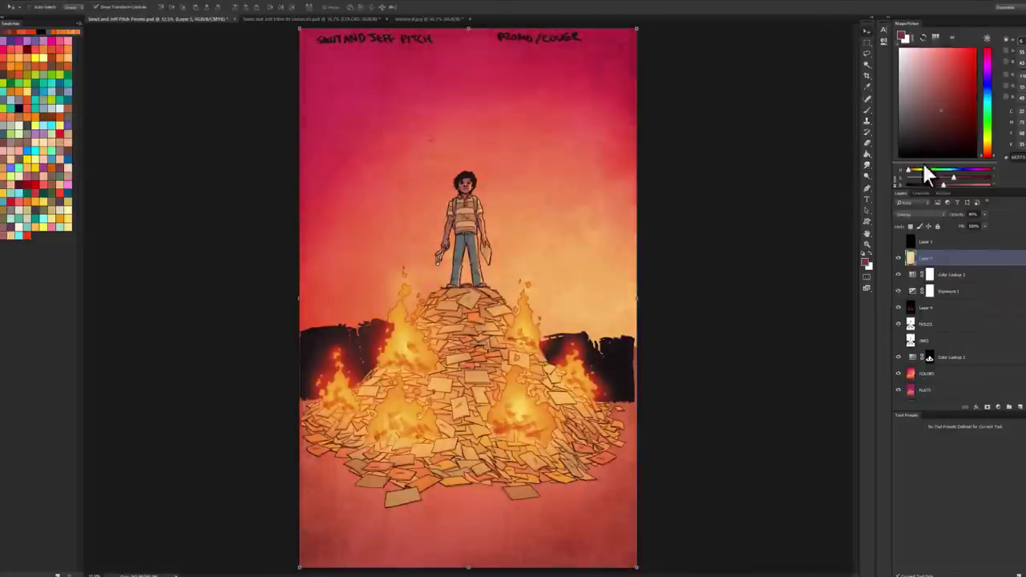
pyautogui.hotkey('ctrl', '-')
pyautogui.click(998, 408)
pyautogui.click(962, 277)
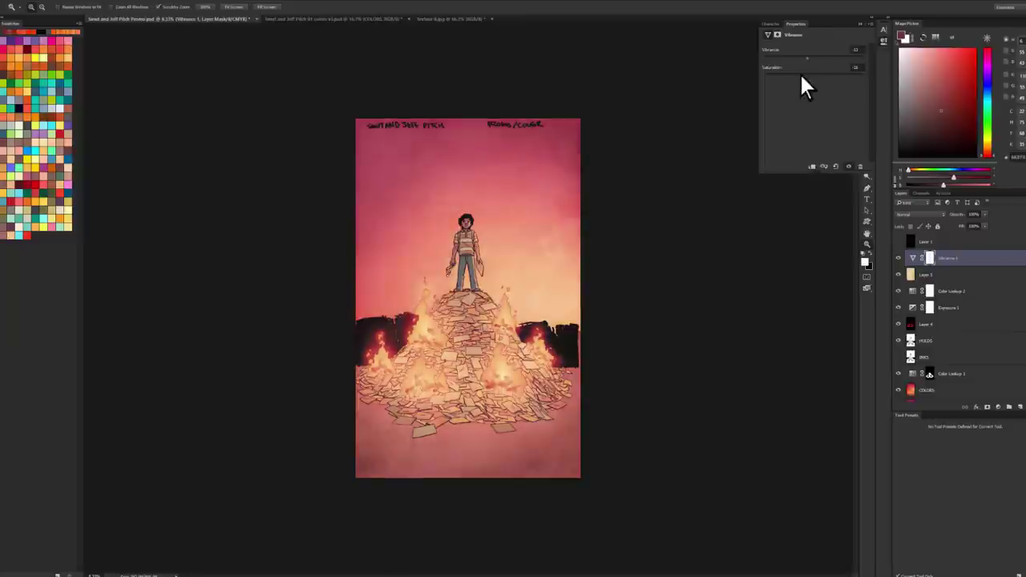
# Step: Delete the Vibrance adjustment layer
pyautogui.press('Delete')
pyautogui.hotkey('ctrl', 'u')
pyautogui.click(745, 185)
pyautogui.press('z')
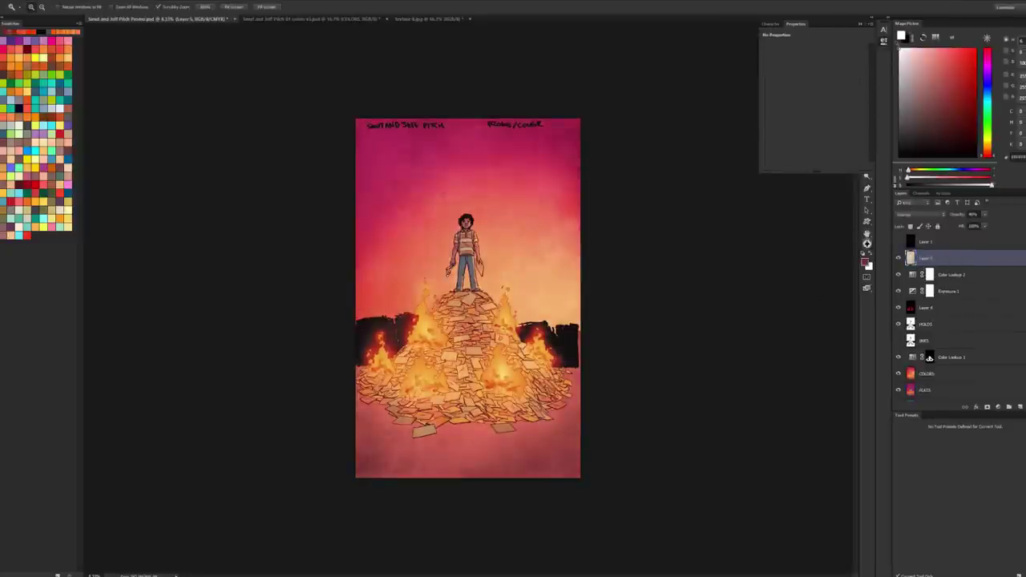
pyautogui.hotkey('ctrl', '+')
pyautogui.hotkey('ctrl', '-')
# Step: Add a Gradient Map adjustment layer using a violet-to-orange gradient
pyautogui.rightClick(998, 259)
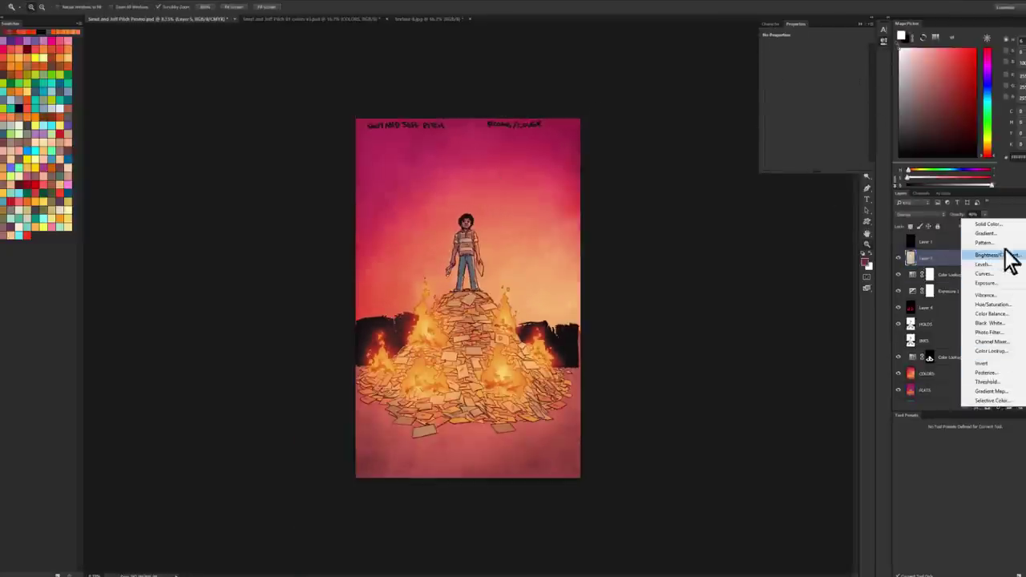
pyautogui.click(1008, 259)
pyautogui.click(998, 407)
pyautogui.click(1001, 360)
pyautogui.click(806, 50)
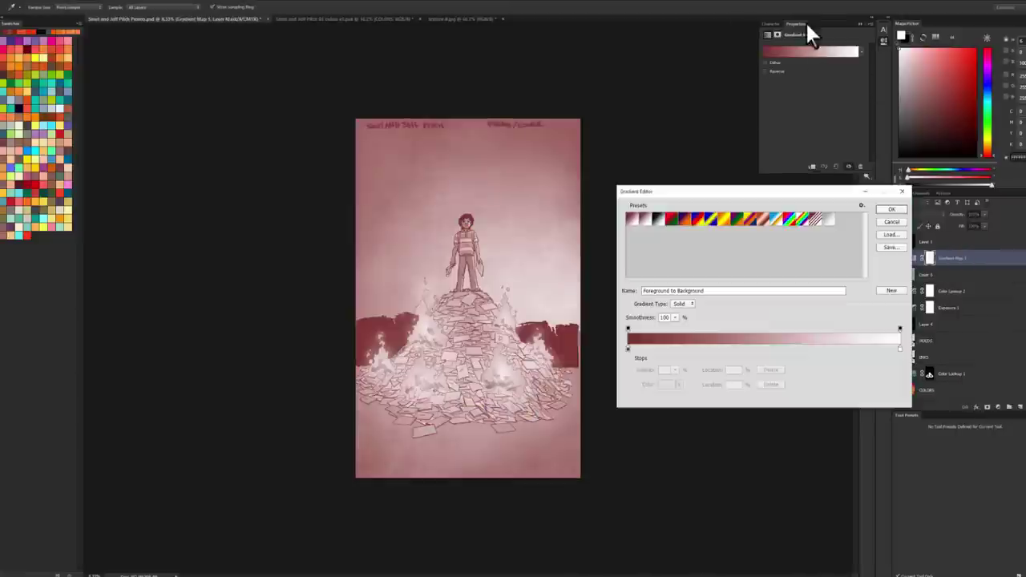
pyautogui.click(724, 217)
pyautogui.click(894, 205)
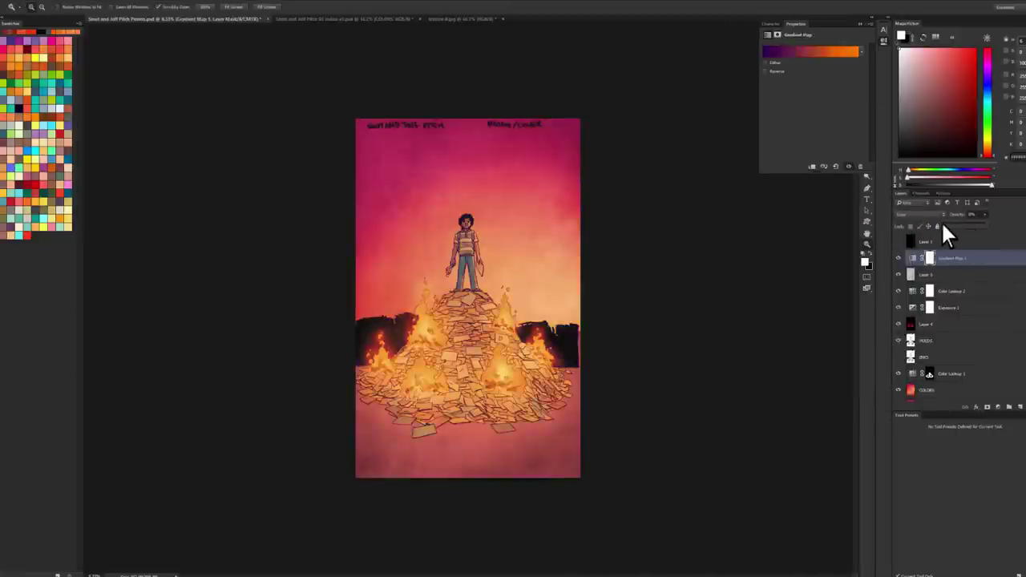
pyautogui.click(866, 246)
pyautogui.click(561, 212)
pyautogui.keyDown('alt'); pyautogui.click(509, 297); pyautogui.keyUp('alt')
# Step: Colorize the HOLDS layer with Hue/Saturation and brighten it
pyautogui.click(926, 341)
pyautogui.hotkey('ctrl', 'u')
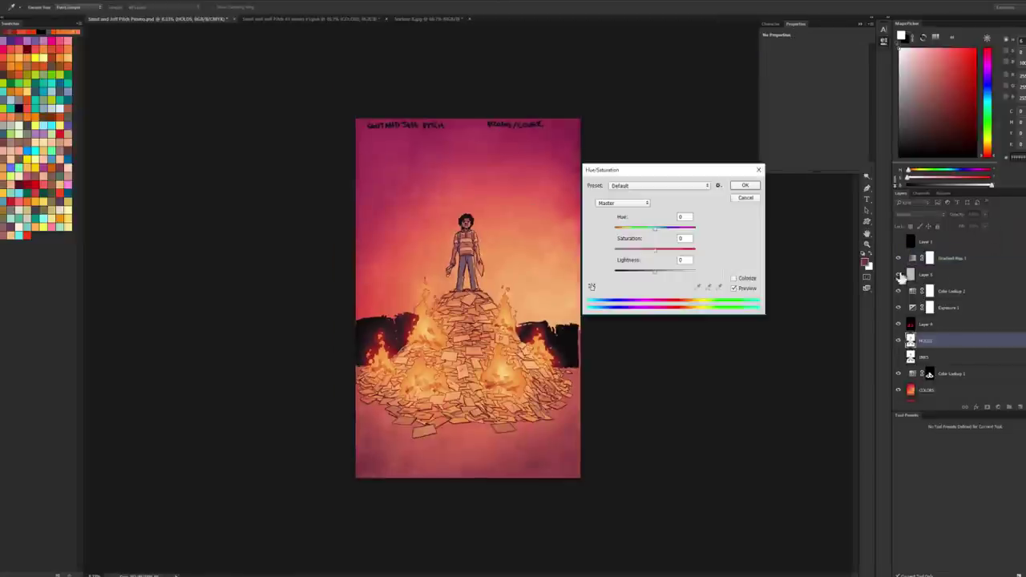
pyautogui.moveTo(654, 270); pyautogui.dragTo(614, 250)
pyautogui.hotkey('alt', 'o')
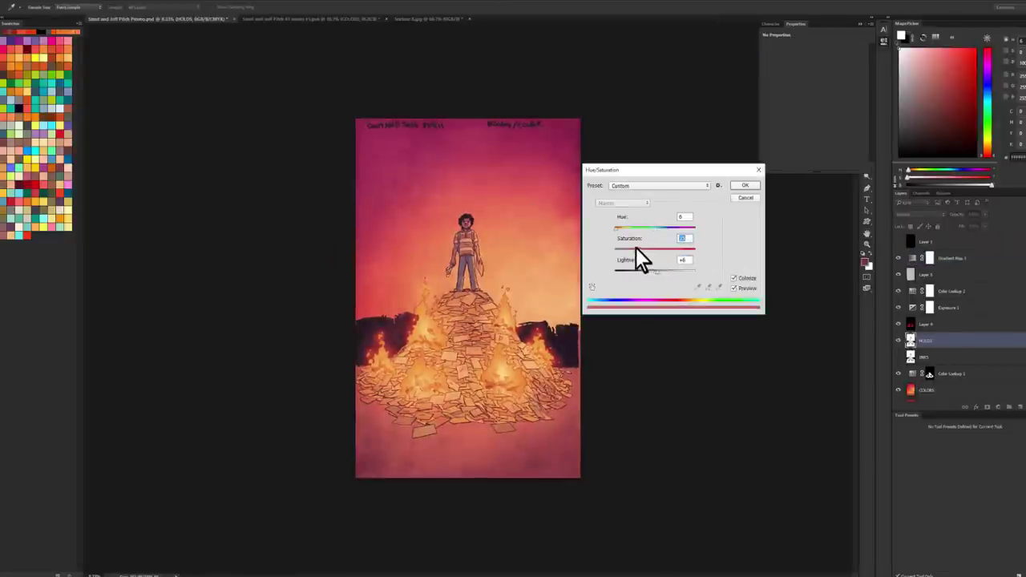
pyautogui.press('Return')
pyautogui.hotkey('ctrl', '+')
pyautogui.hotkey('ctrl', '-')
pyautogui.hotkey('ctrl', '-')
pyautogui.click(516, 195)
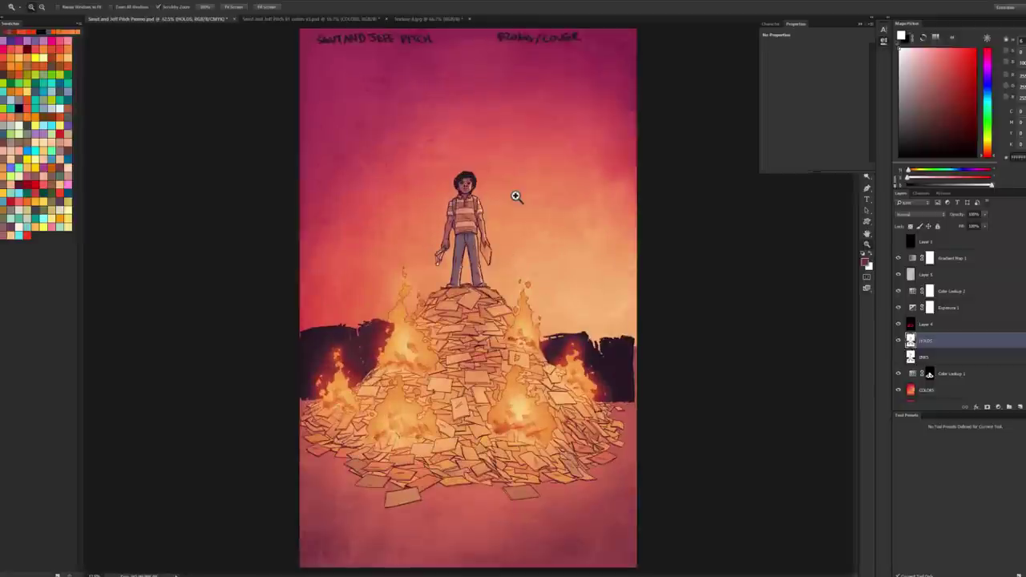
pyautogui.keyDown('alt'); pyautogui.click(569, 291); pyautogui.keyUp('alt')
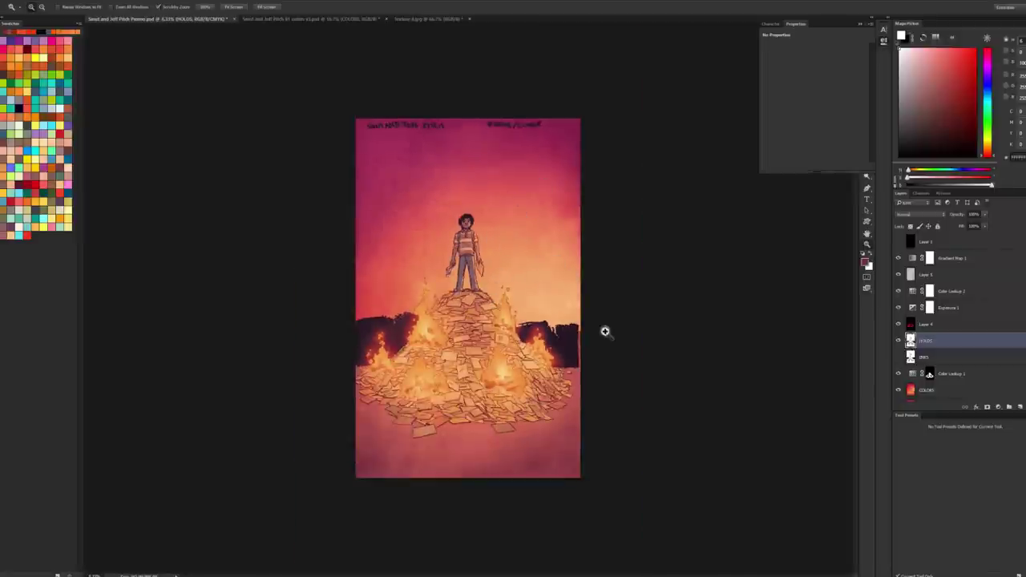